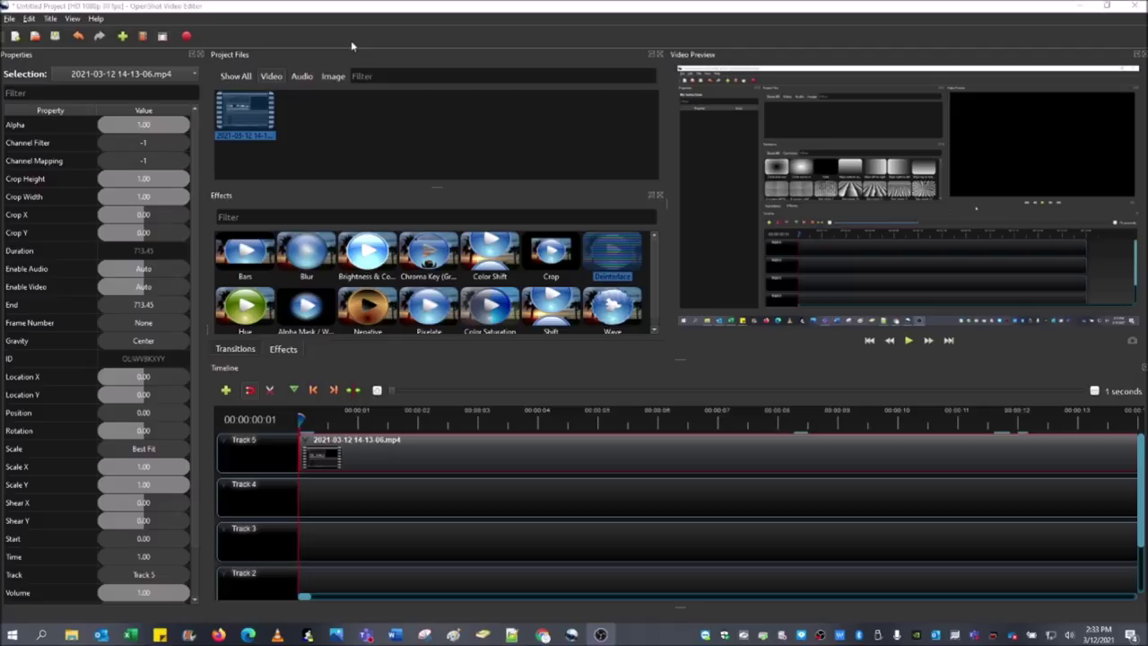
right_click(229, 106)
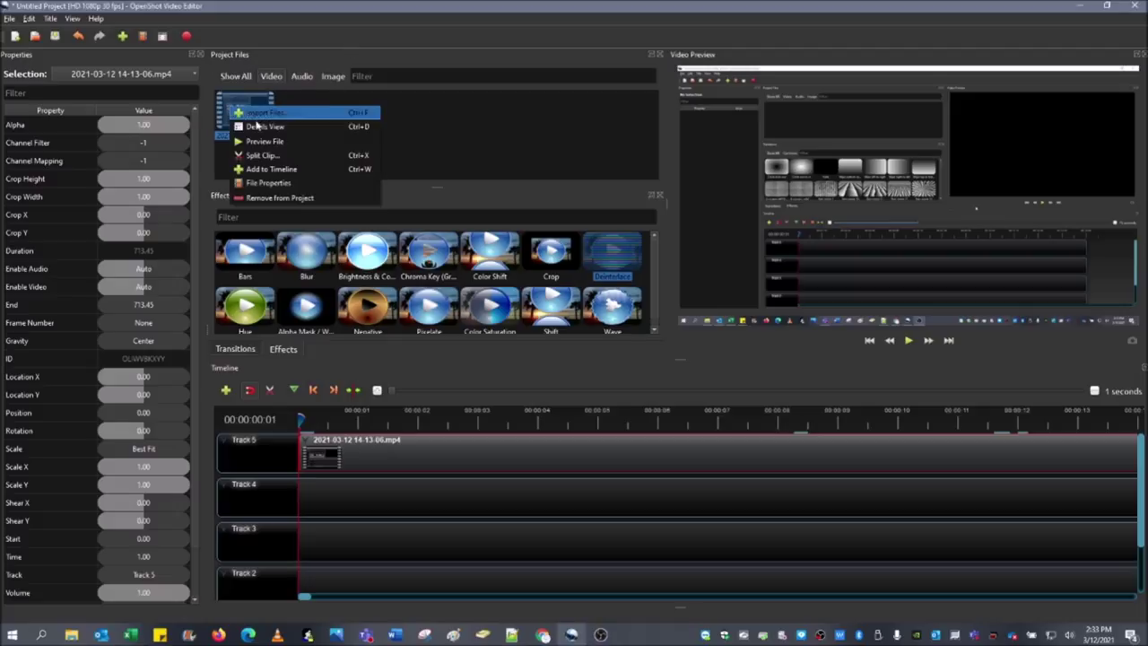
Remove the old clip and import Untitled Project.mp4 from D:\WildRider\Videos
left_click(296, 197)
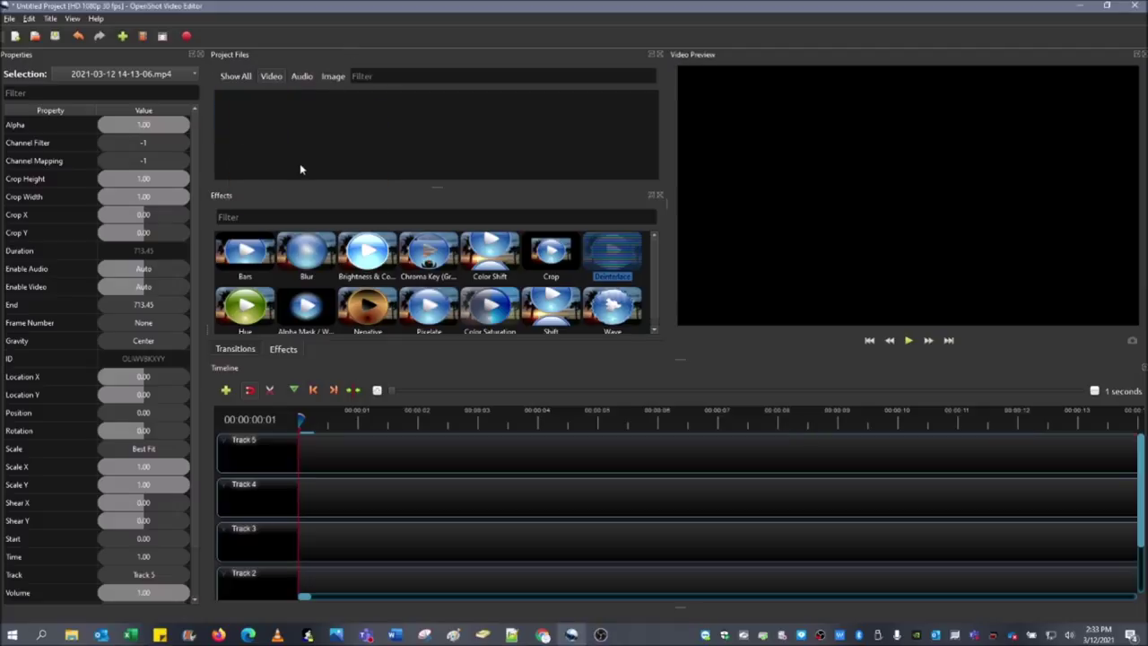
left_click(122, 36)
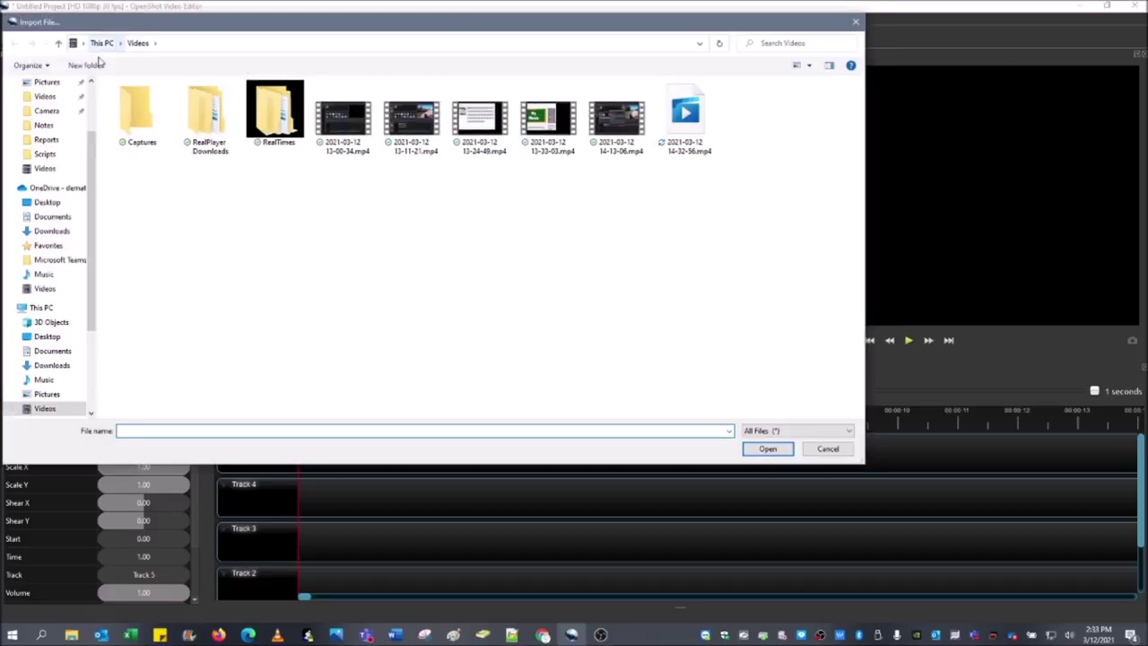
scroll(63, 260, "down", 1)
scroll(63, 260, "down", 2)
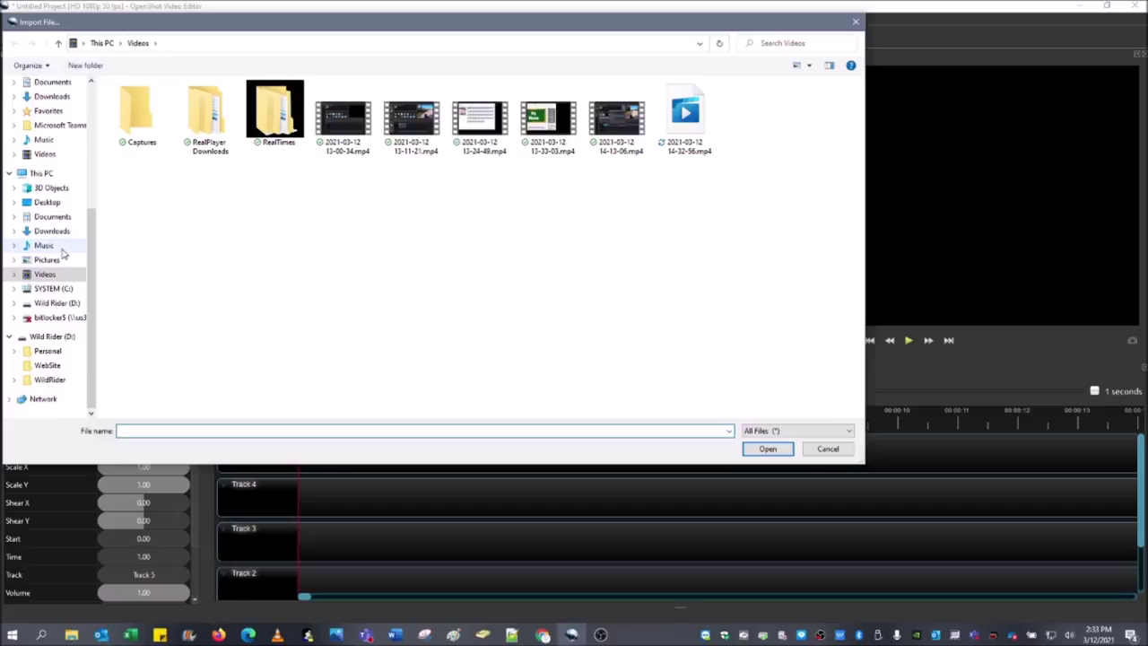
left_click(57, 302)
double_click(263, 127)
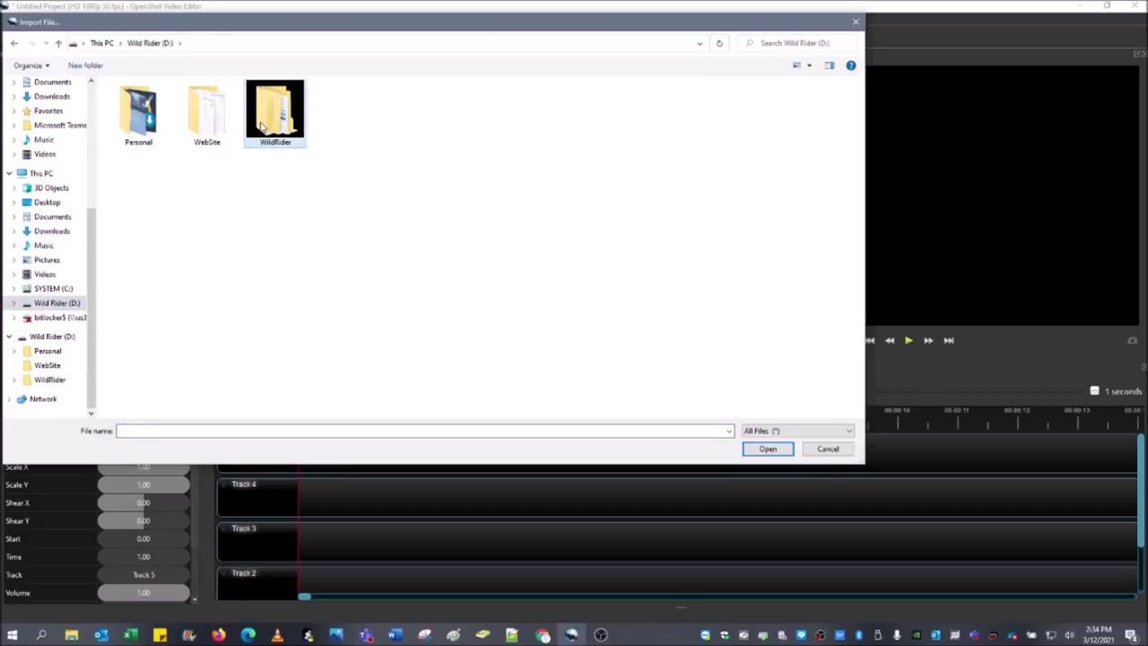
double_click(574, 134)
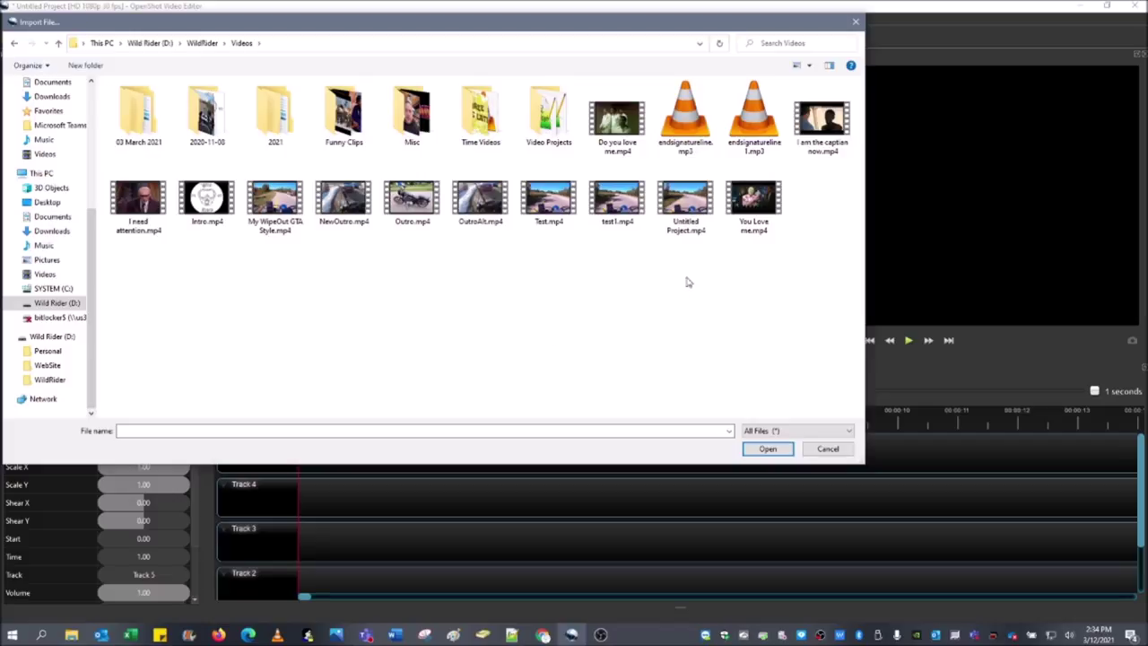
left_click(683, 211)
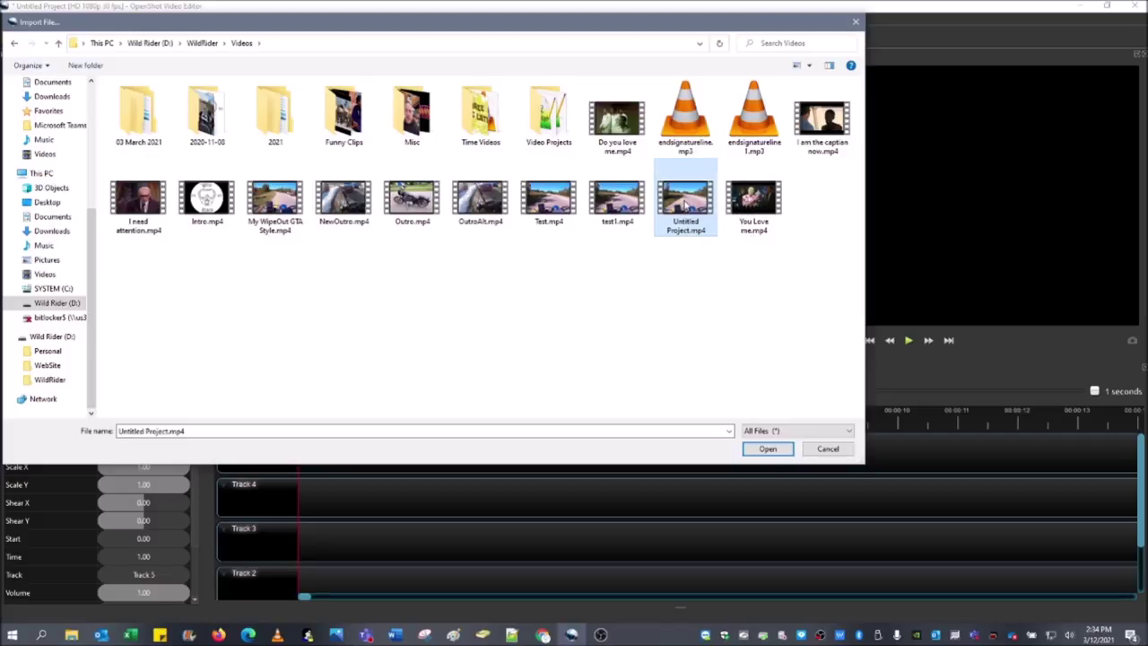
left_click(768, 450)
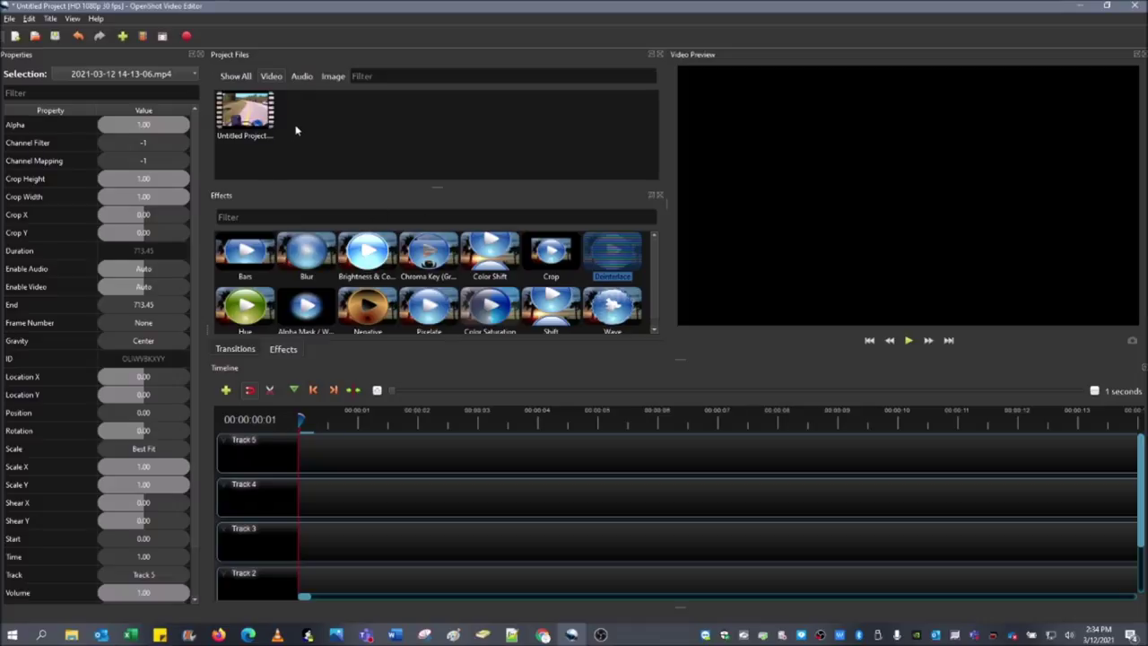
Drag Untitled Project.mp4 from Project Files to the beginning of Track 5
left_click_drag(247, 112, 299, 453)
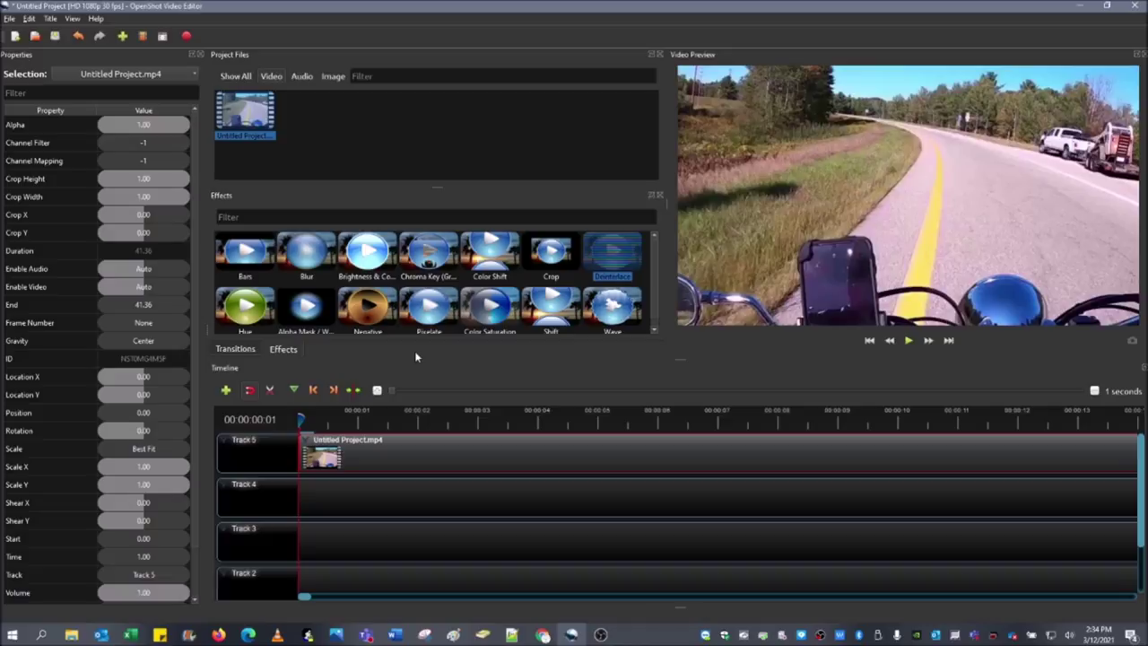
Open Title > Animated Title and preview Rotate 3D, then settle on Space Movie
left_click(73, 19)
mouse_move(51, 19)
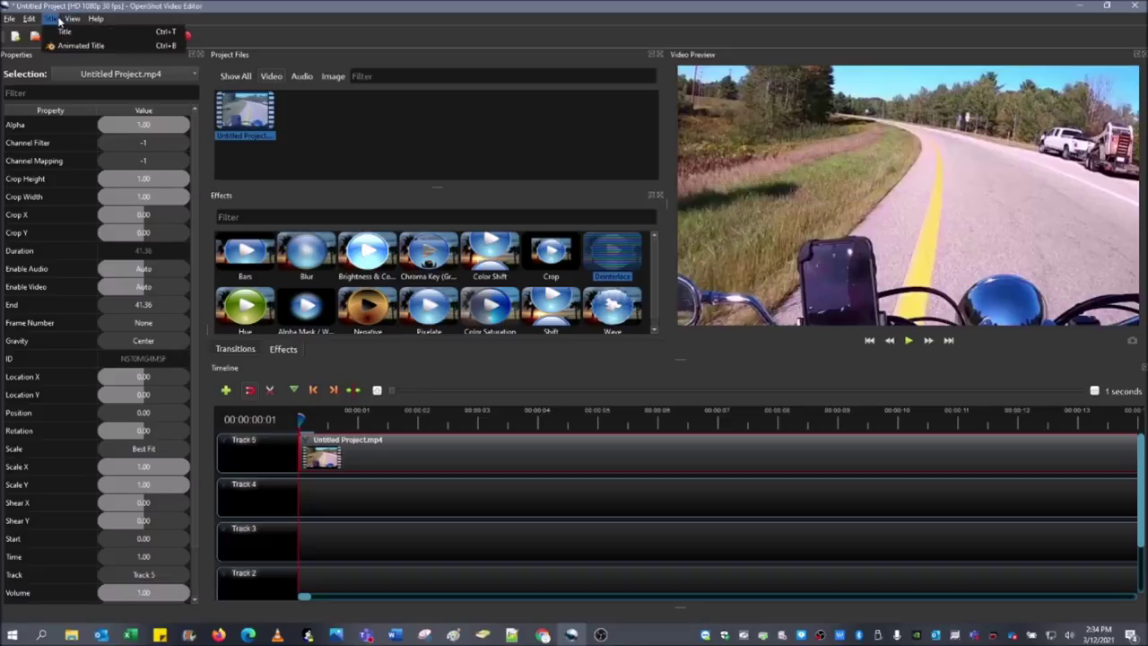
left_click(77, 47)
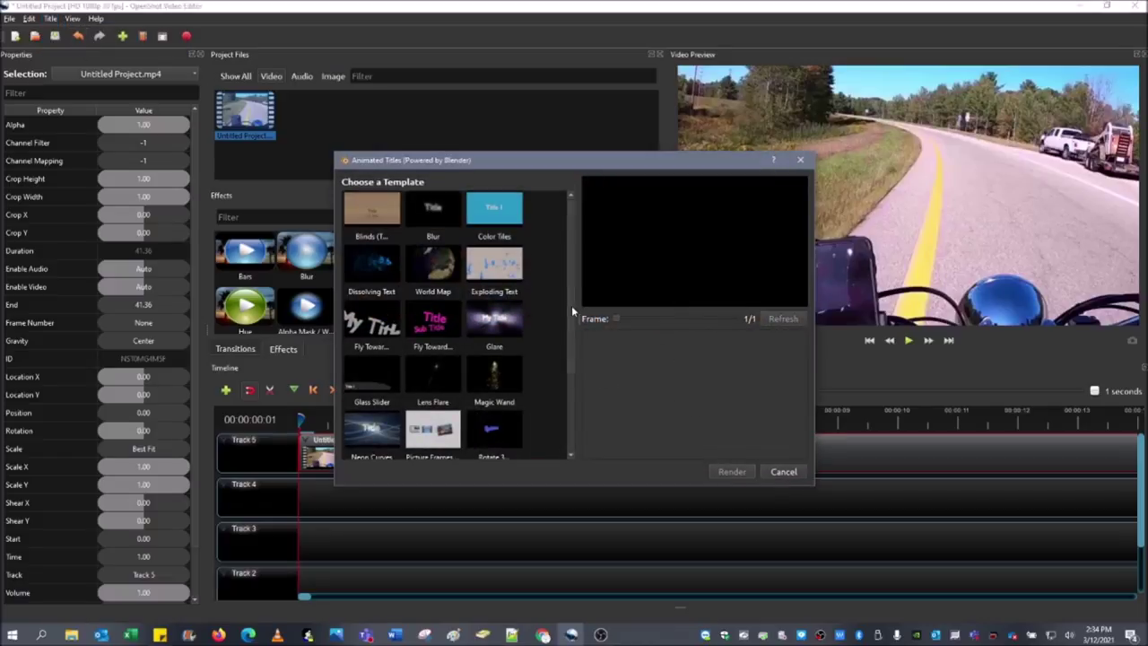
left_click_drag(571, 305, 571, 388)
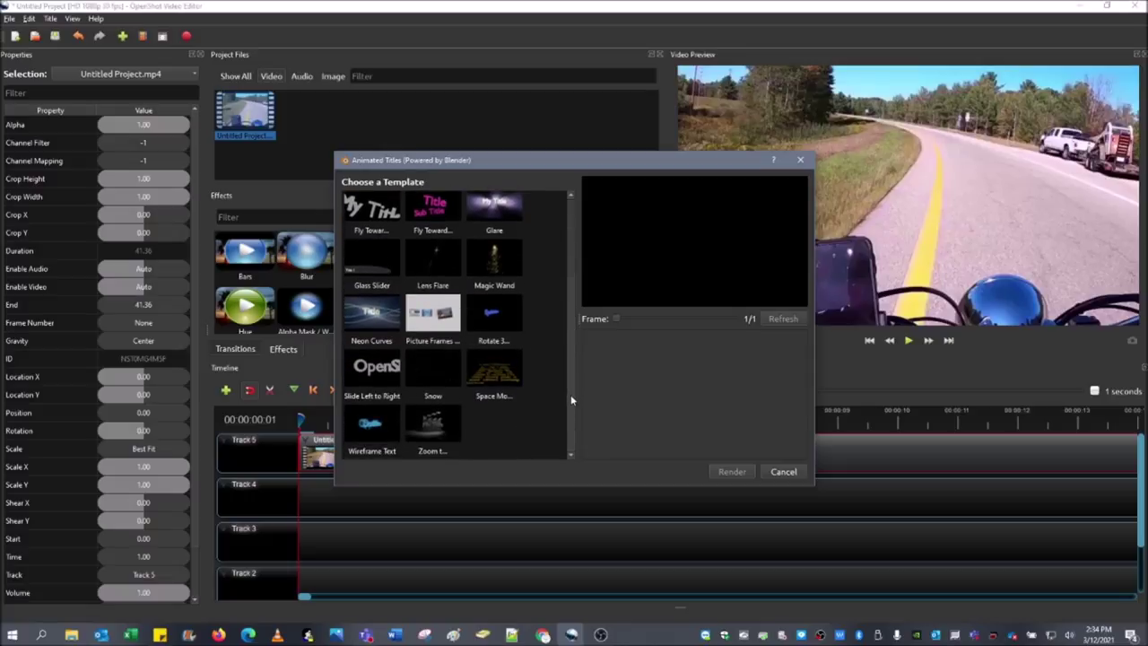
left_click(501, 369)
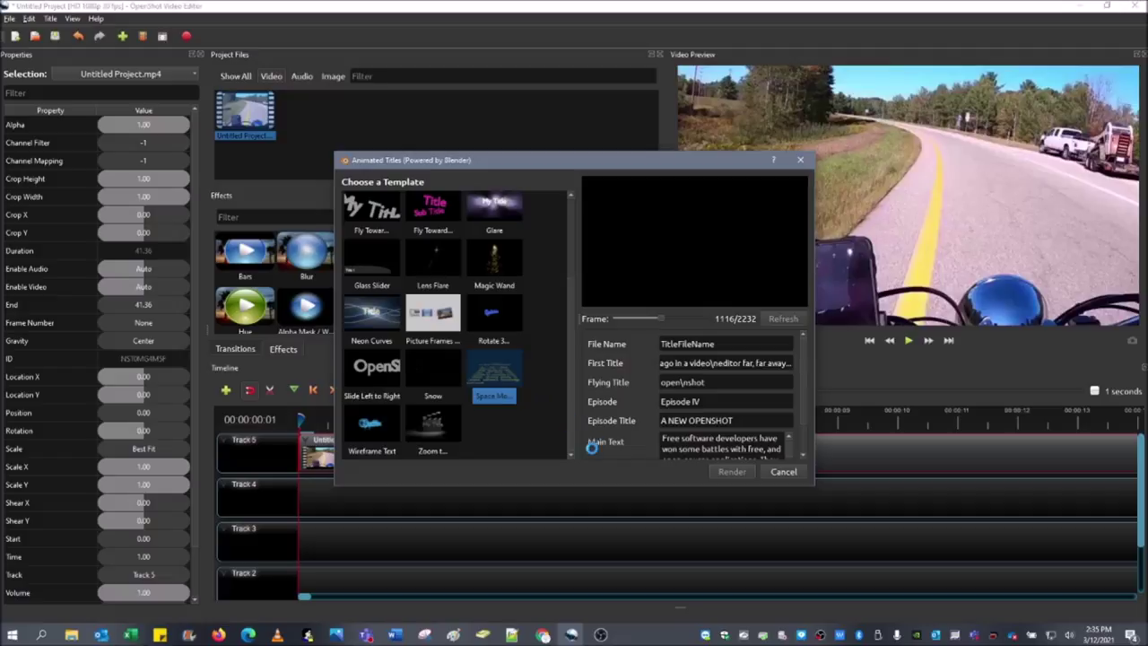
left_click(494, 316)
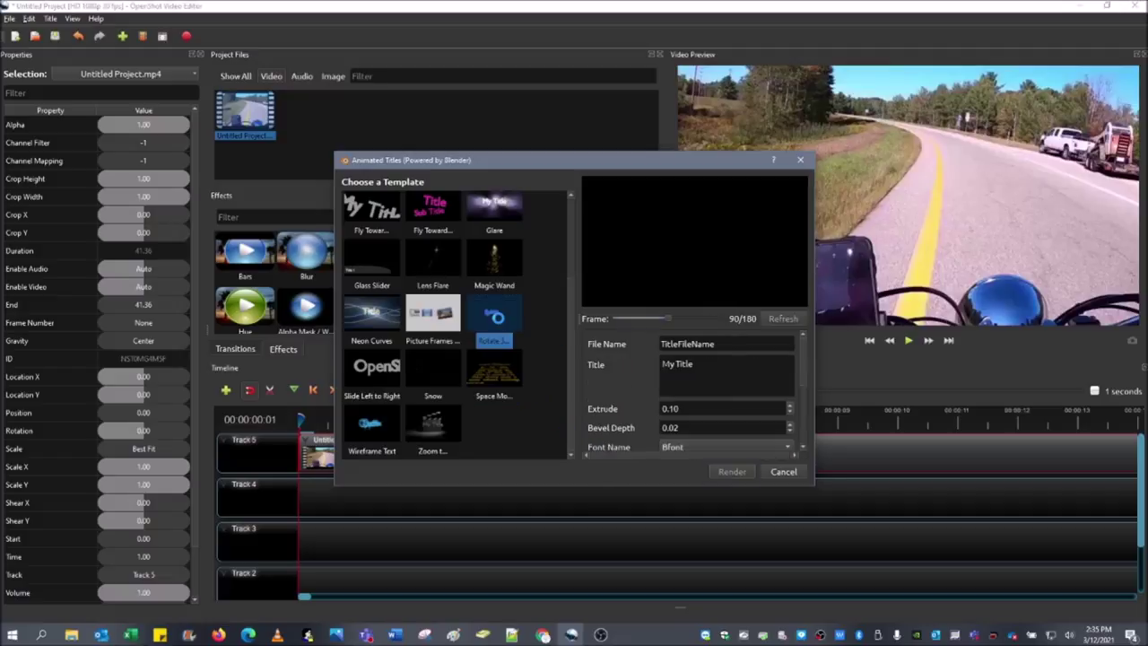
left_click(515, 378)
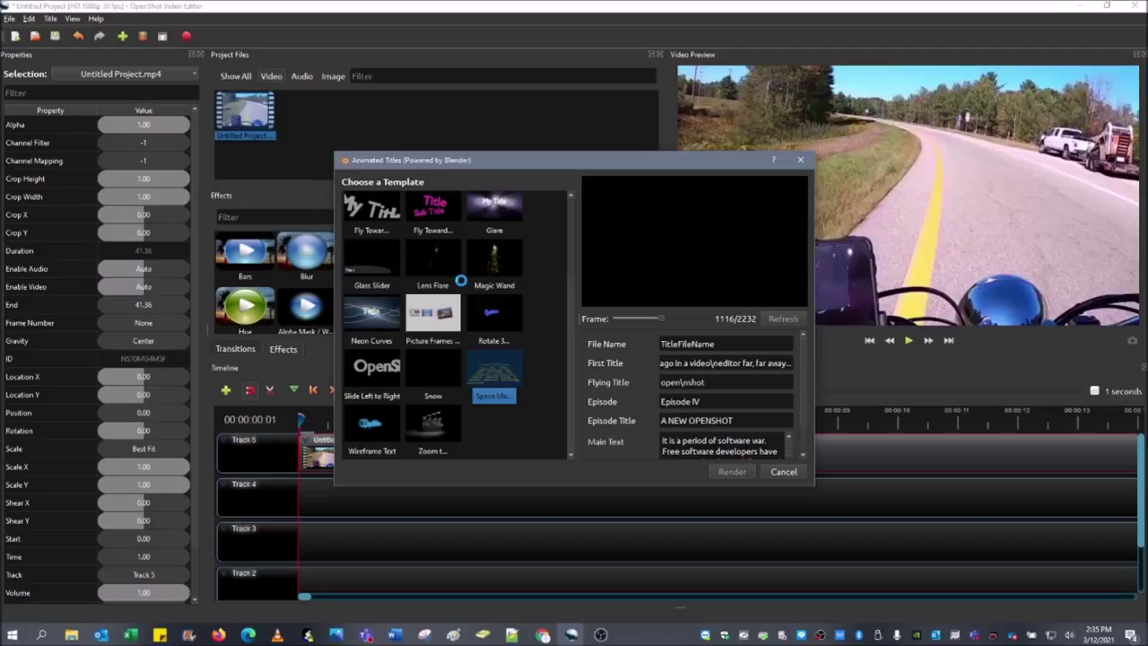
Enlarge the title settings area and keep Animation Length at Default
scroll(456, 323, "up", 2)
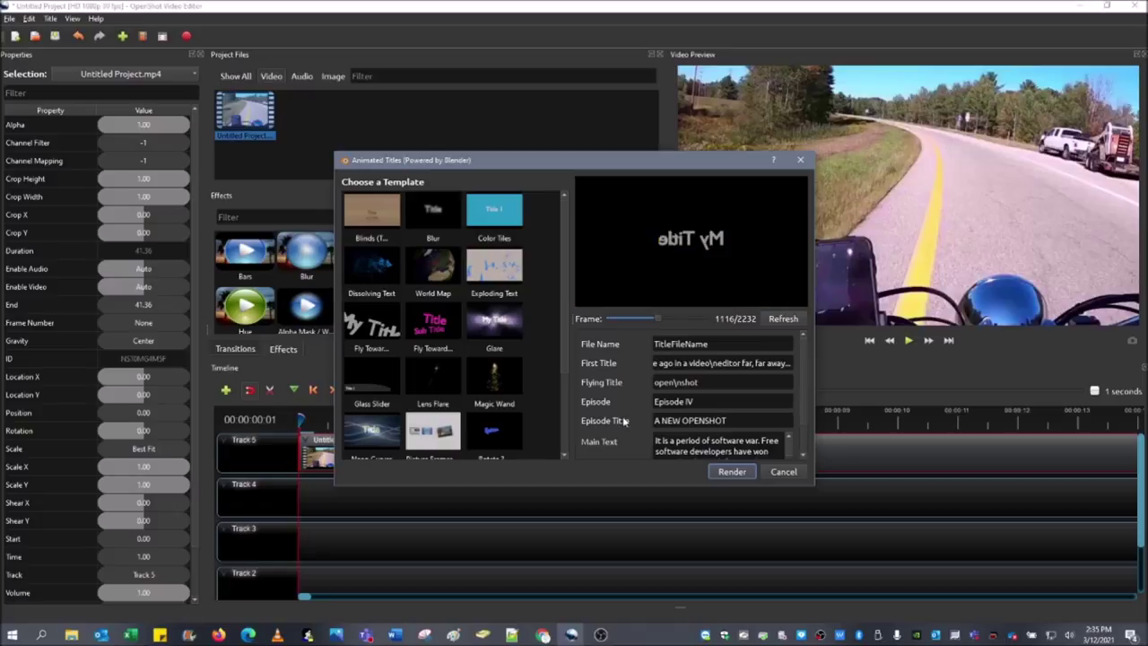
scroll(516, 388, "down", 2)
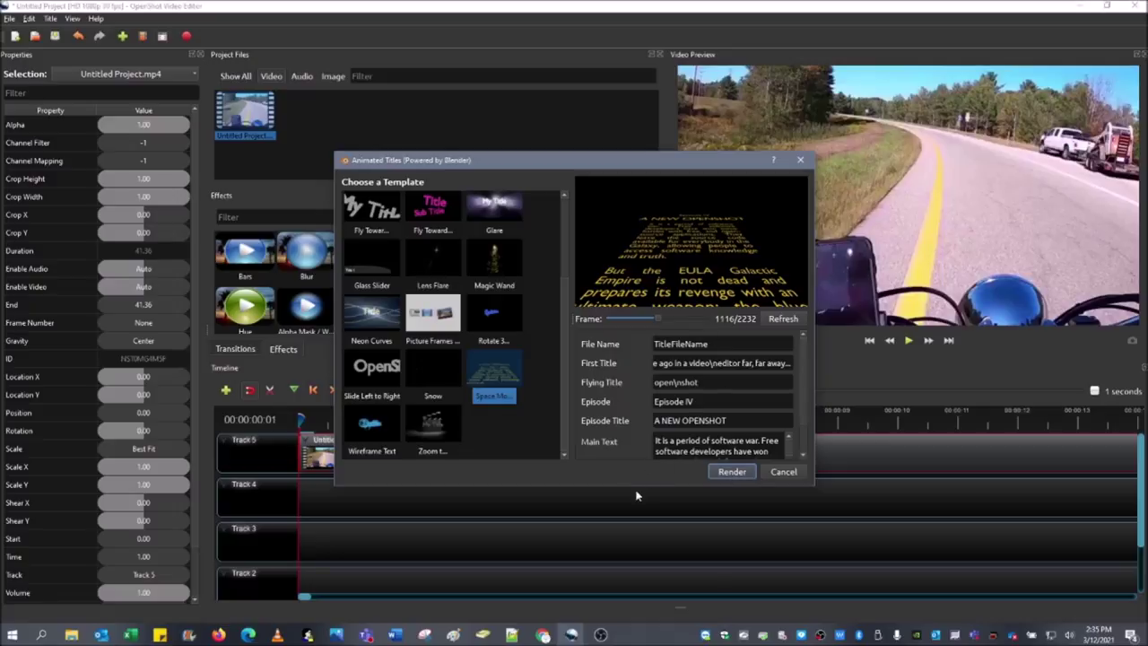
left_click_drag(637, 485, 629, 604)
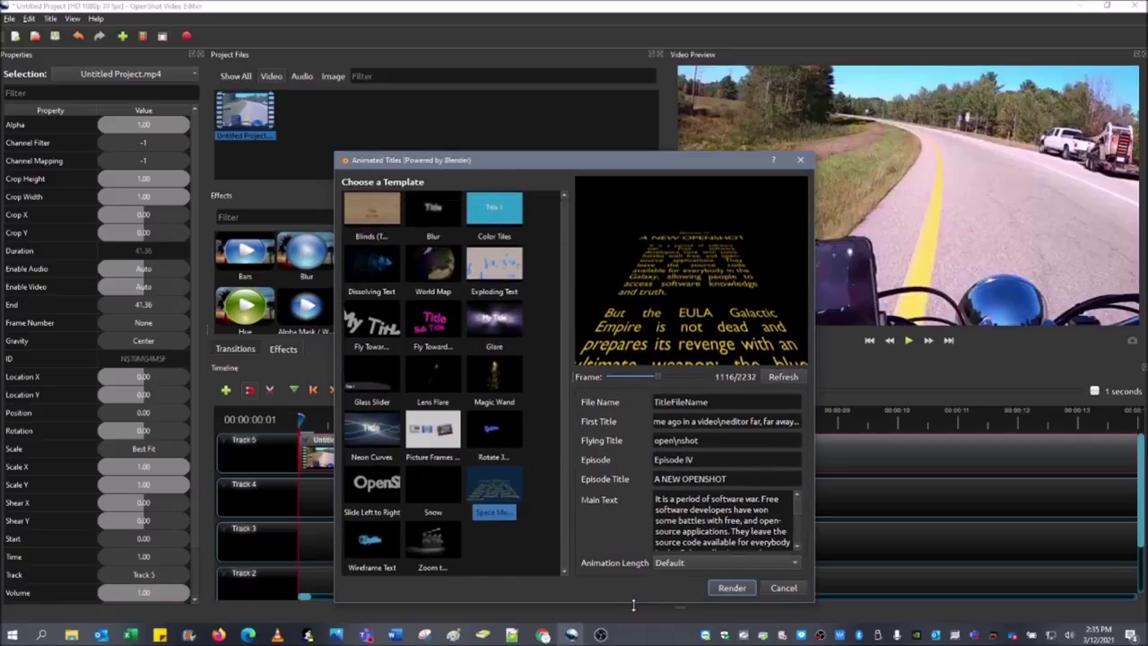
left_click(672, 565)
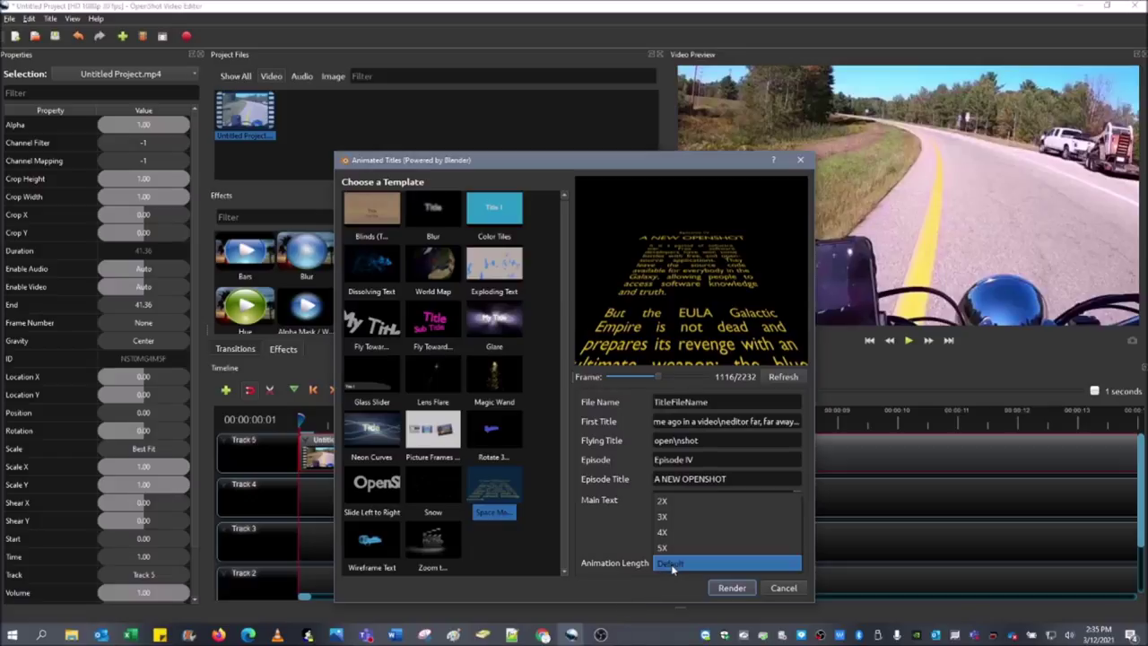
left_click(648, 584)
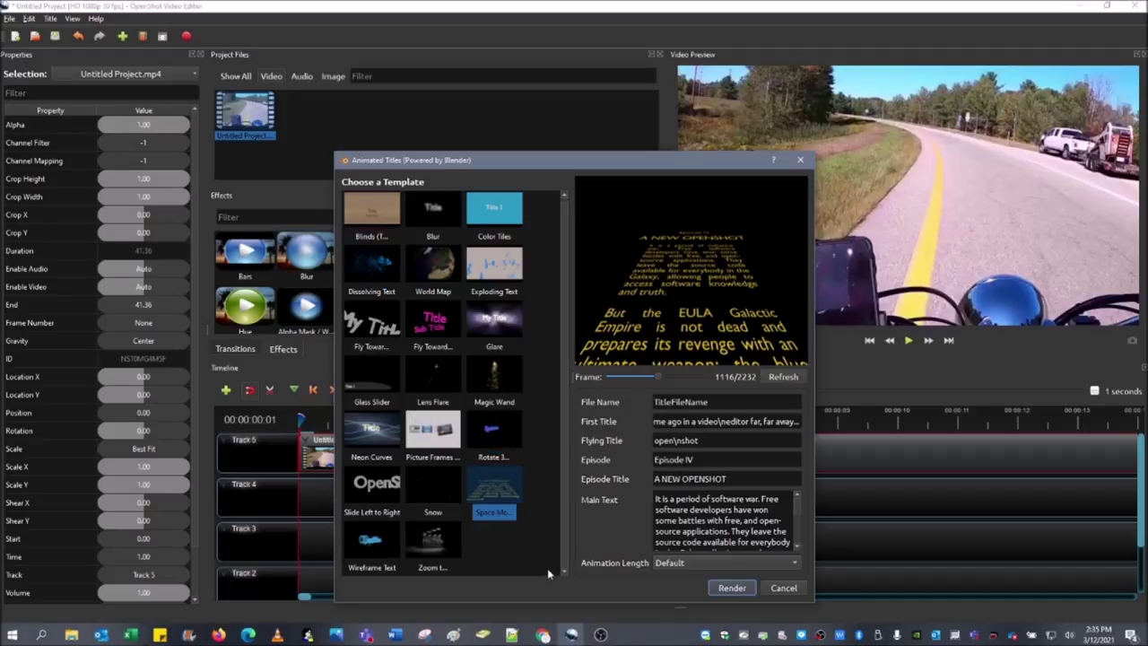
Set the Glare template's title to 'Hello World', then close without adding it
left_click(501, 325)
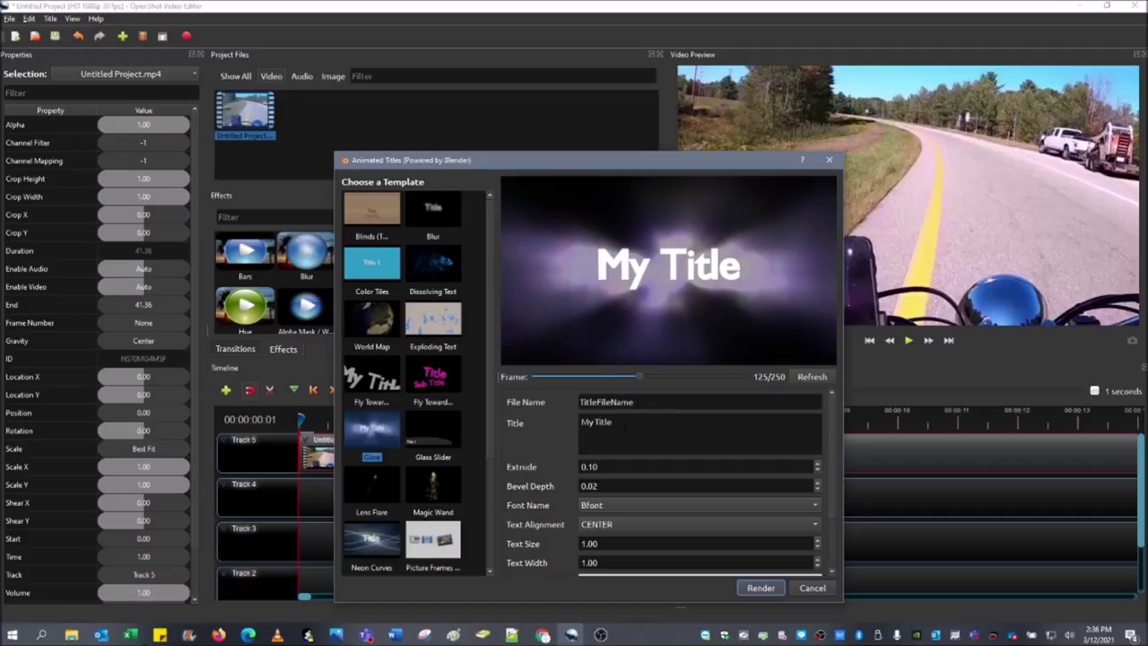
left_click_drag(618, 421, 571, 419)
type("Hello World")
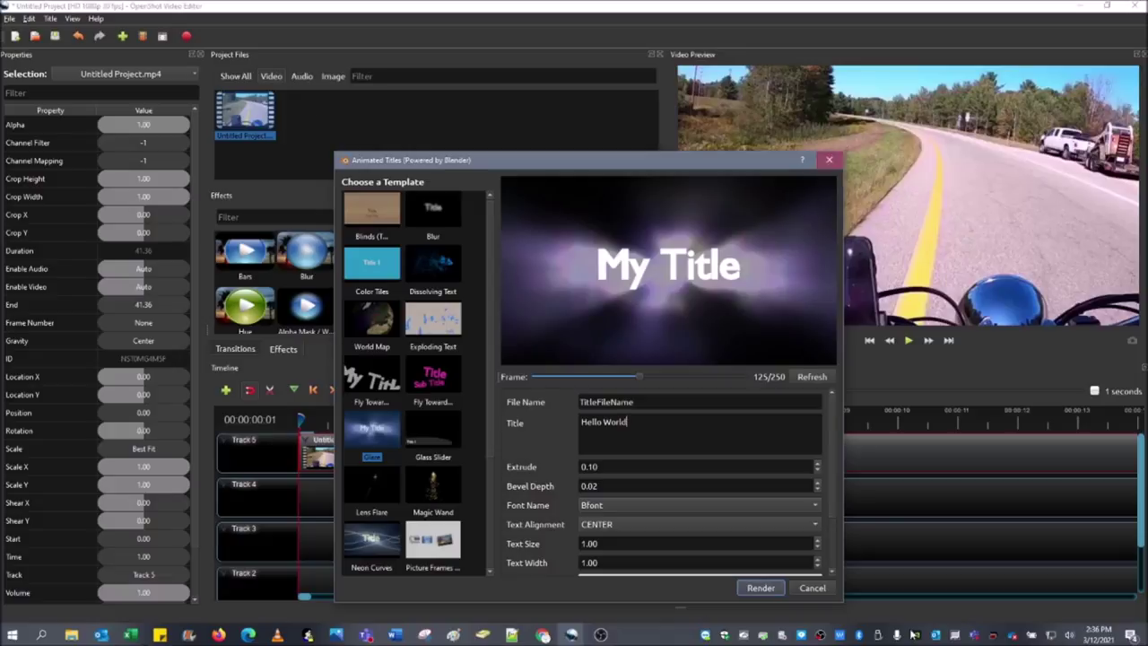
left_click(812, 589)
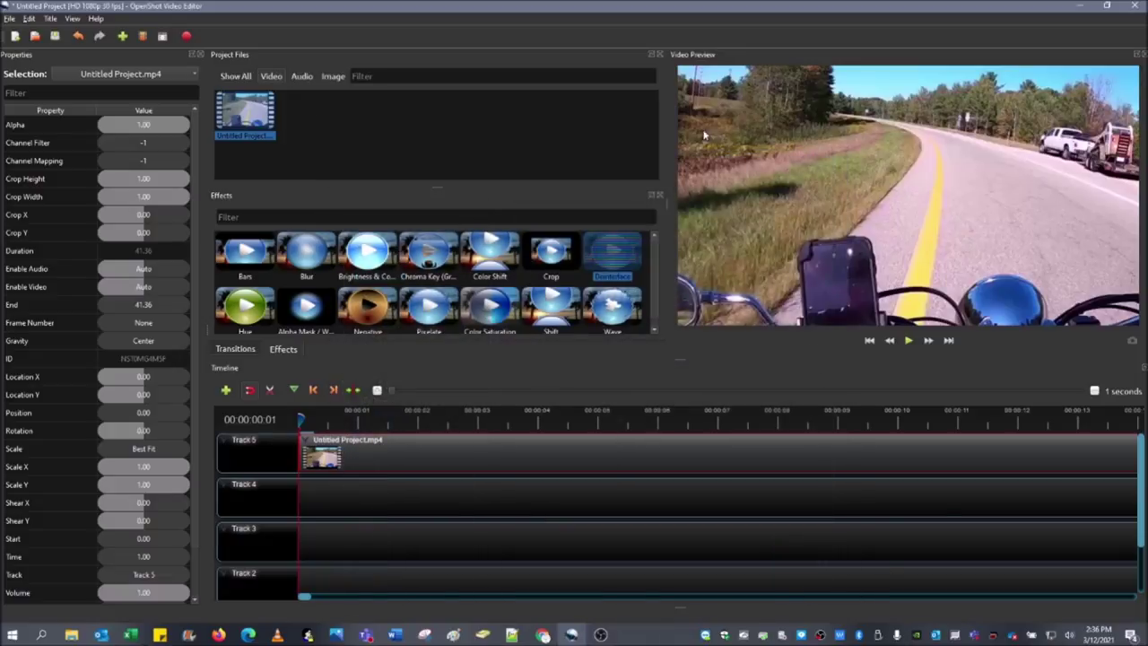
Pick the Tv rating title template, type R, and save the title
left_click(360, 131)
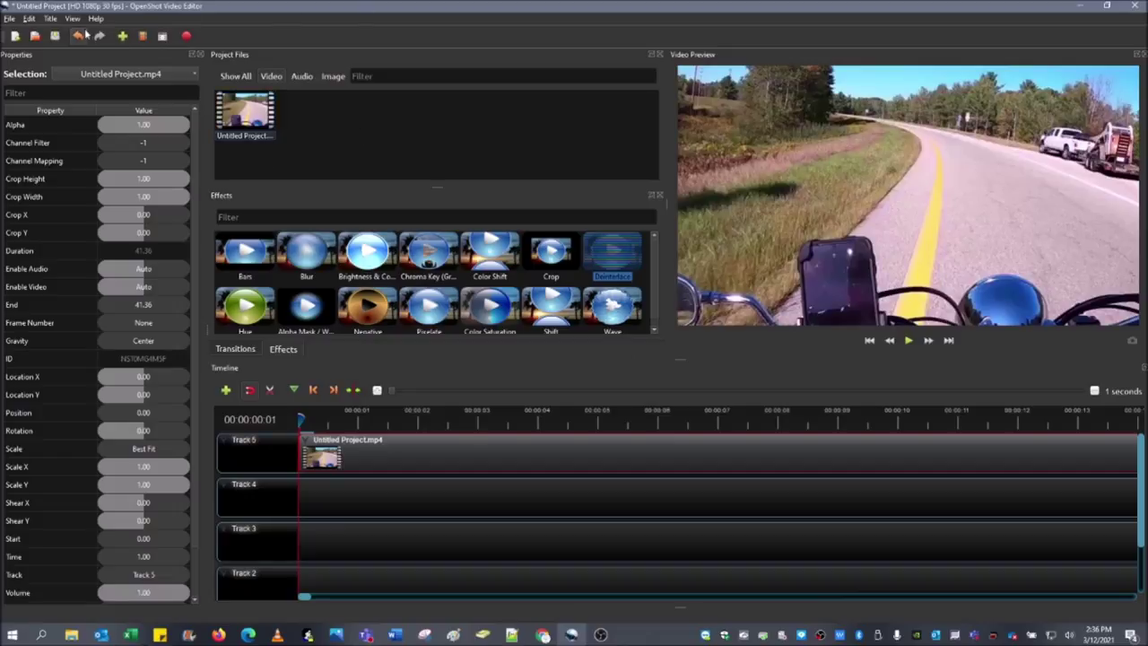
left_click(51, 19)
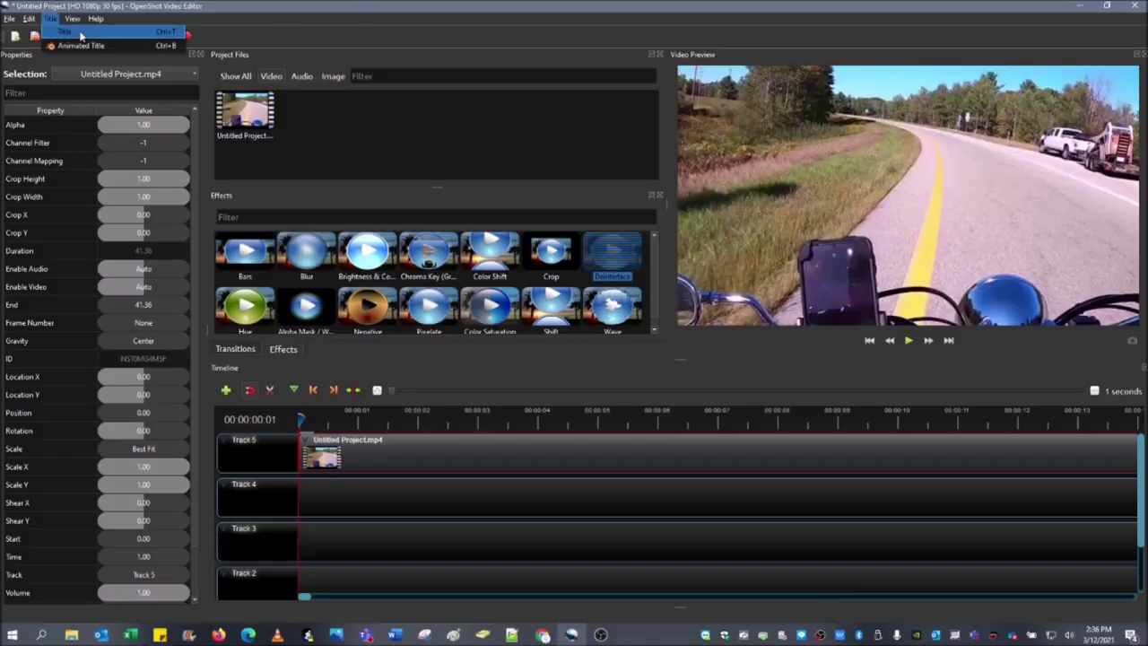
left_click(83, 32)
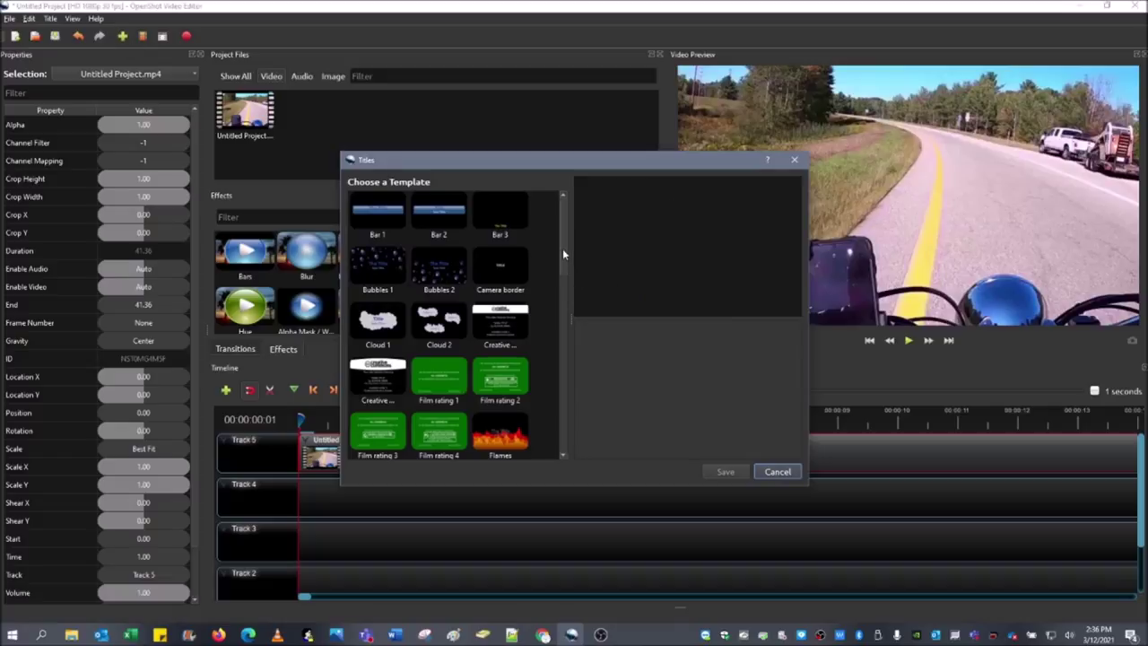
left_click_drag(563, 248, 582, 445)
left_click(427, 424)
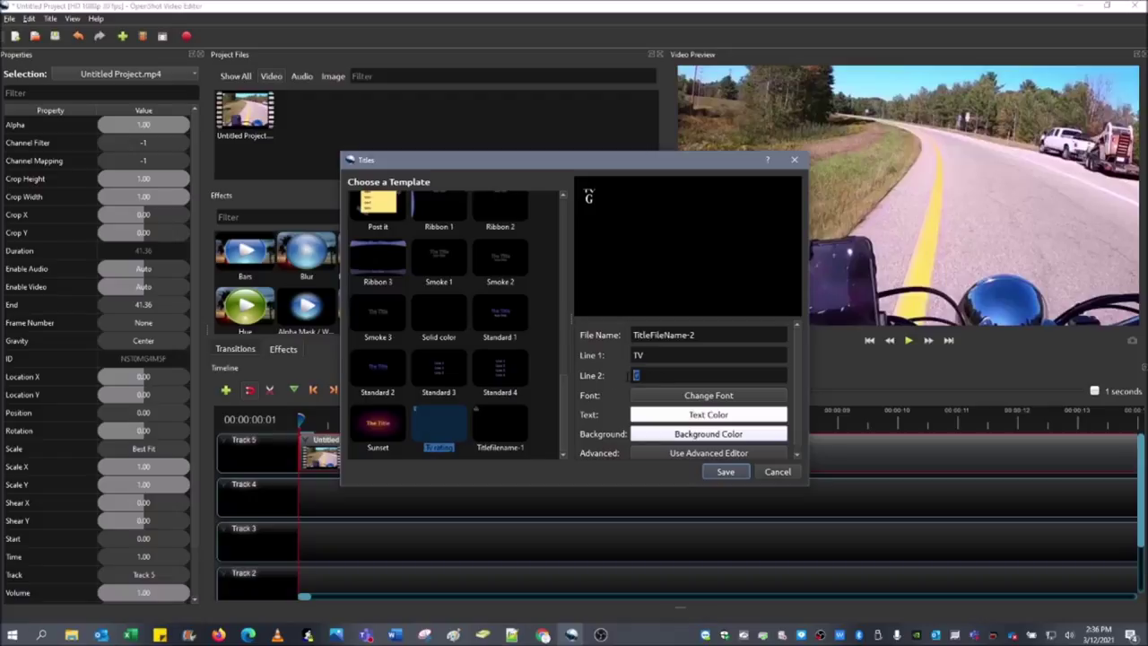
type("R")
left_click(725, 472)
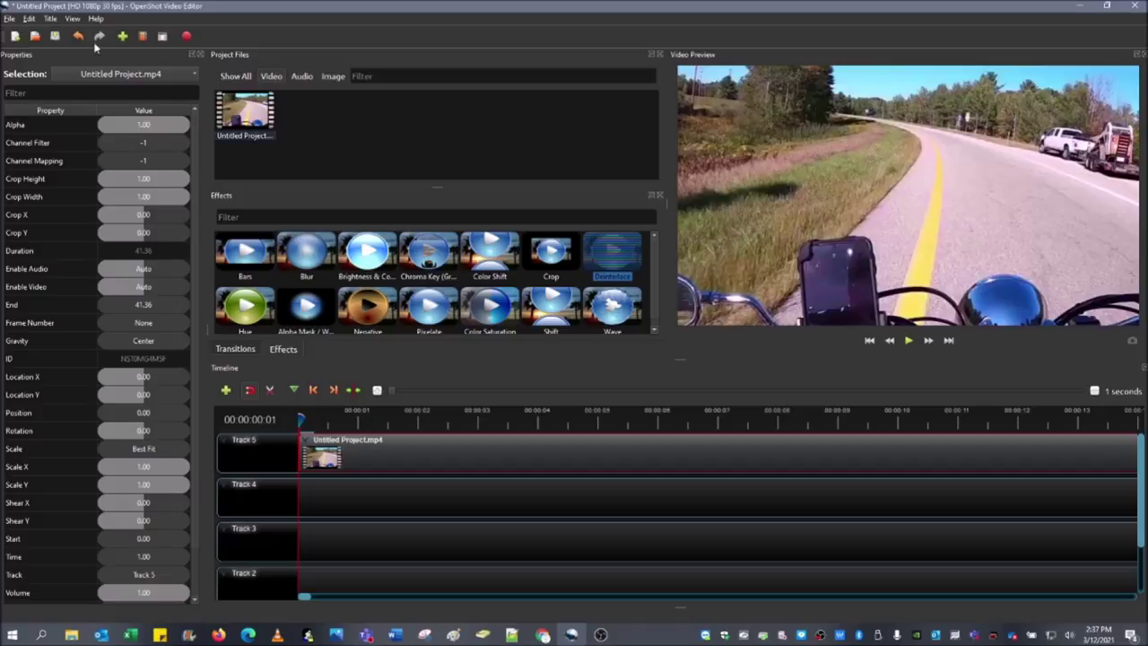
Reopen the Tv rating template, replace the second-line G with R, and save
left_click(51, 19)
left_click(63, 32)
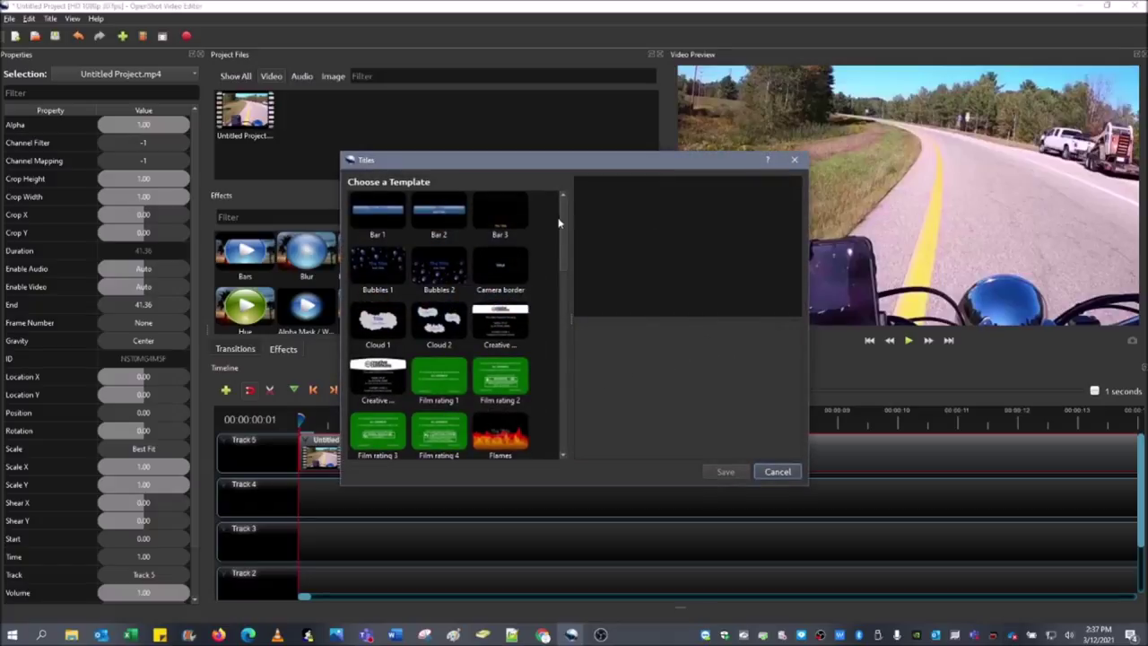
left_click_drag(559, 223, 574, 435)
left_click(451, 377)
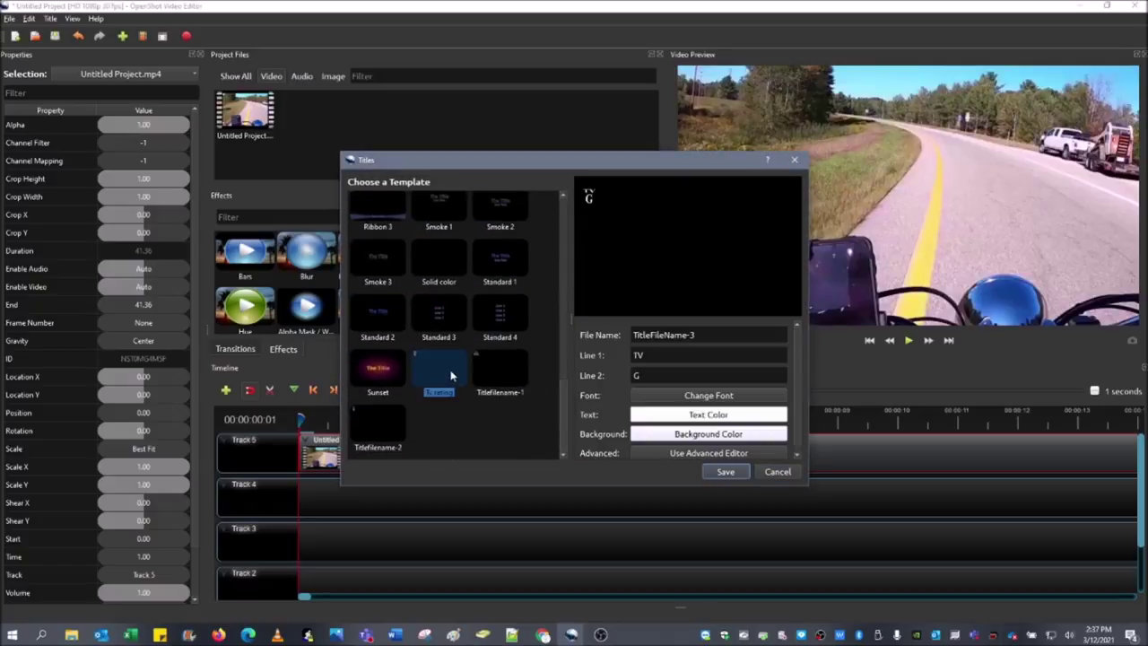
double_click(637, 375)
type("R")
left_click(725, 471)
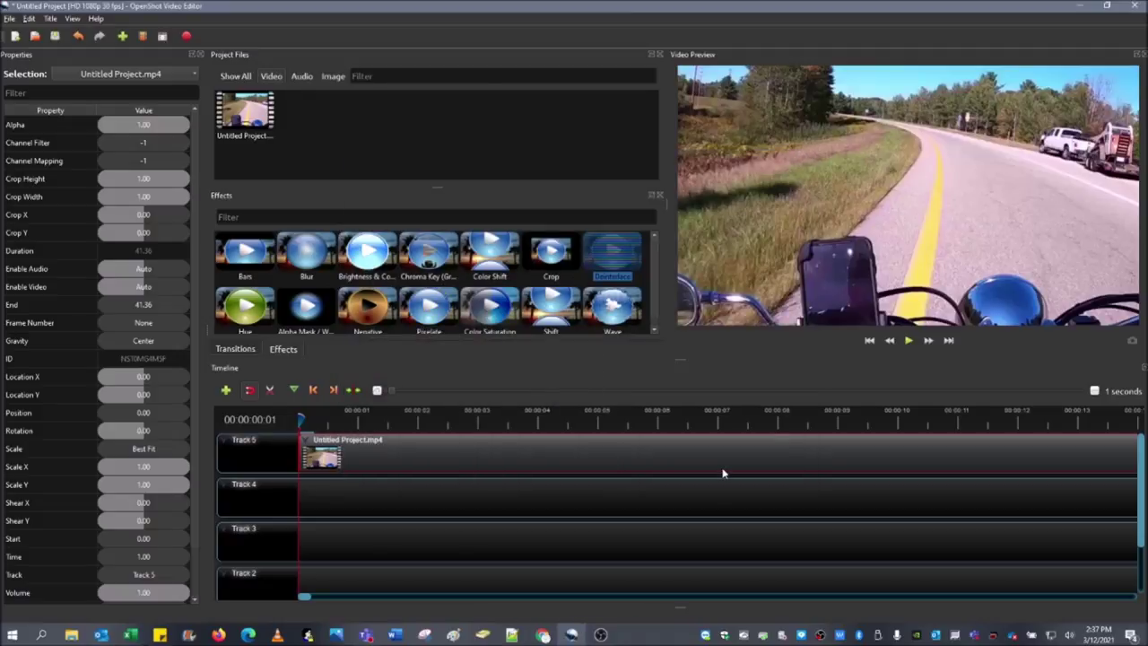
mouse_move(366, 455)
left_mouse_down()
mouse_move(368, 502)
mouse_move(369, 462)
left_mouse_up()
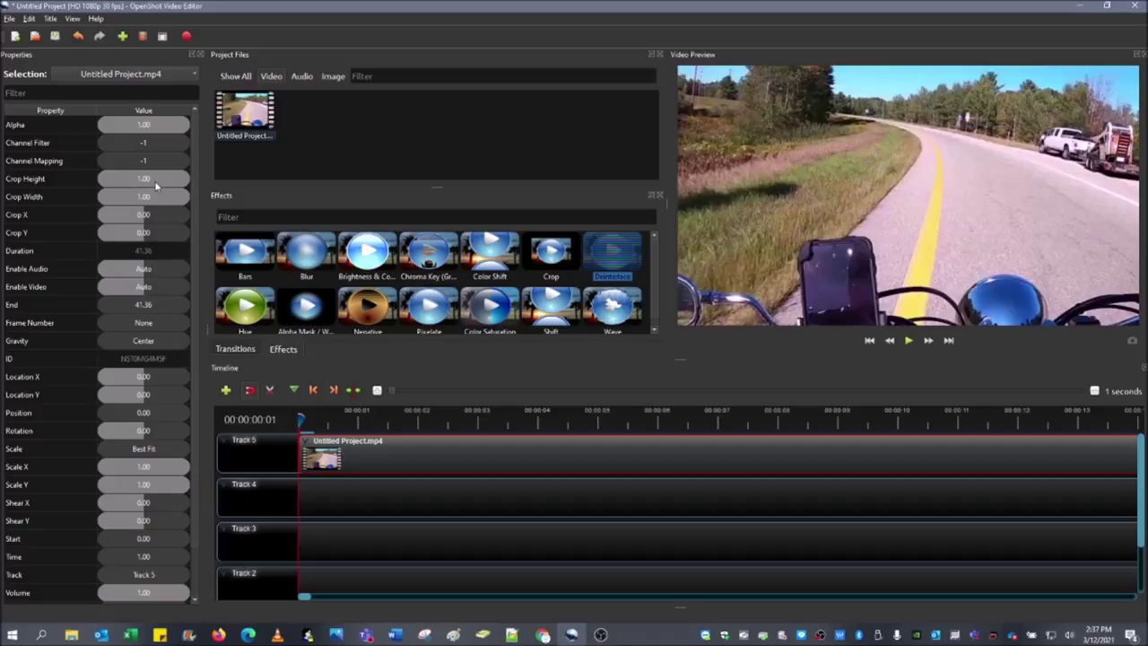
mouse_move(185, 181)
left_mouse_down()
mouse_move(133, 179)
mouse_move(196, 177)
left_mouse_up()
left_click_drag(105, 181, 194, 198)
right_click(390, 459)
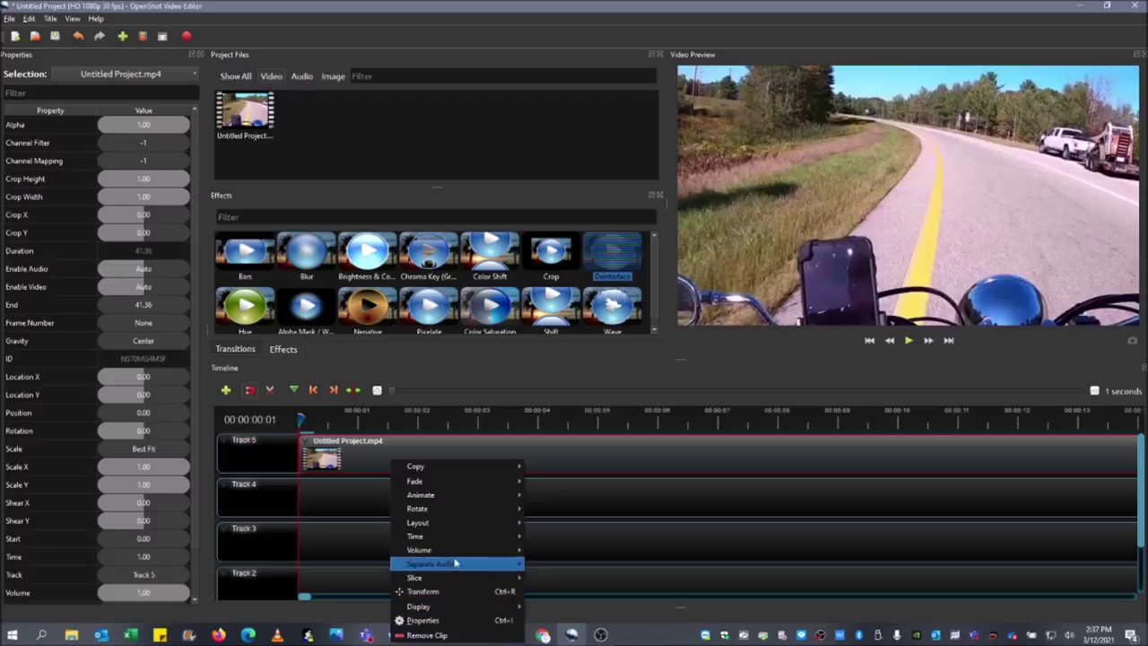
Separate the clip's audio as a Single Clip (all channels) onto Track 4
mouse_move(457, 564)
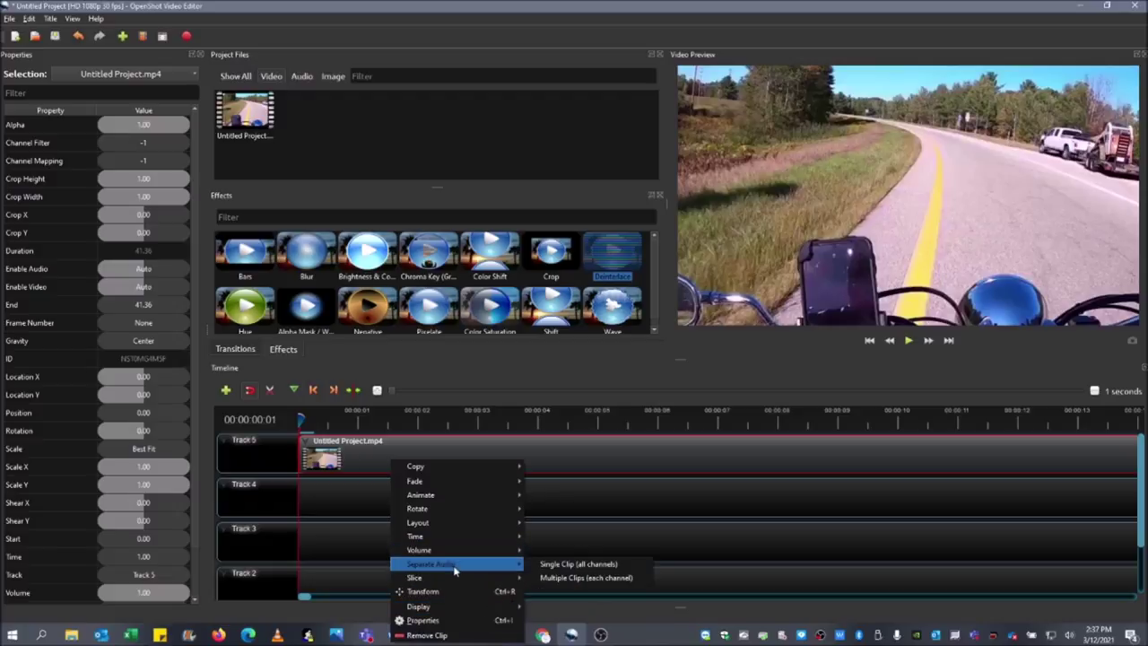
left_click(568, 566)
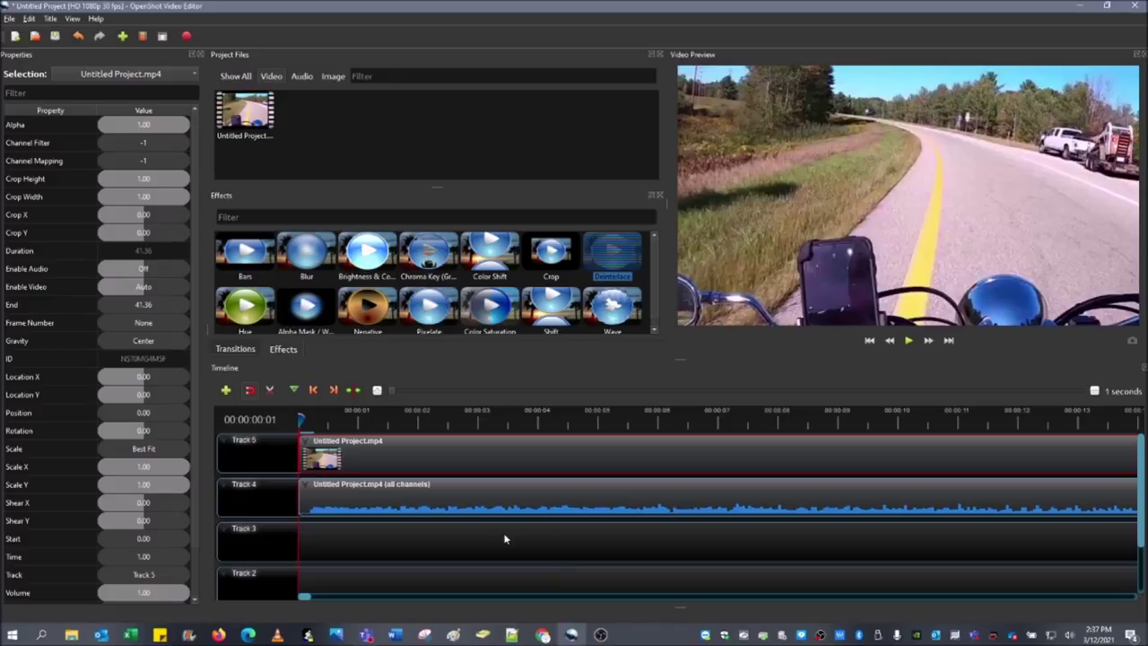
scroll(501, 539, "down", 3)
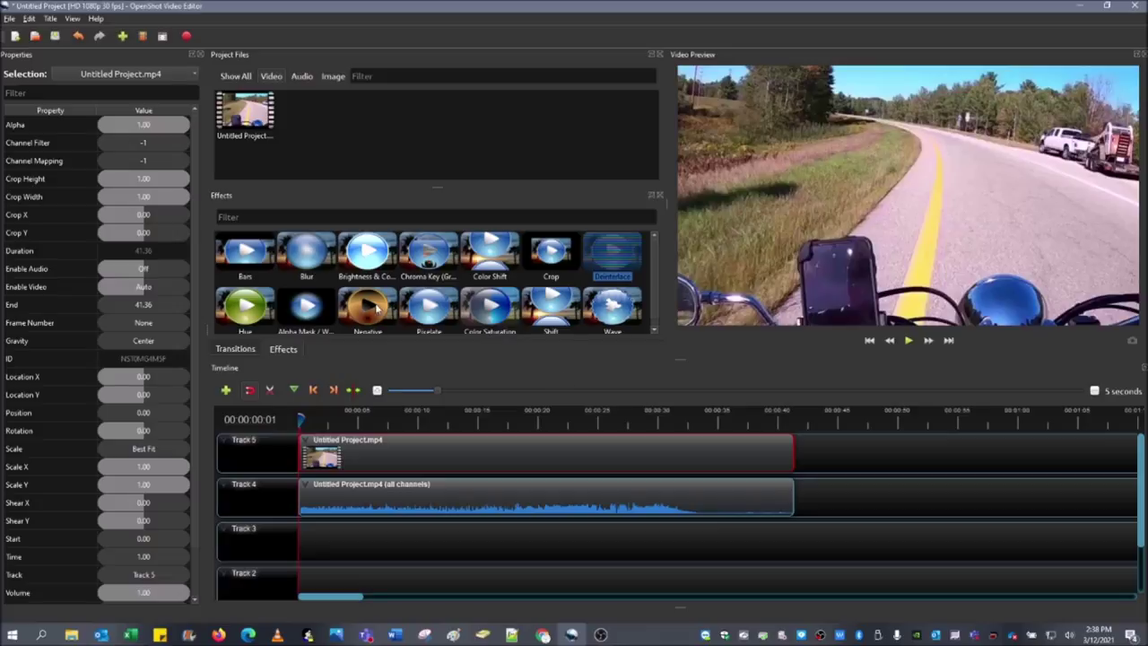
left_click(306, 305)
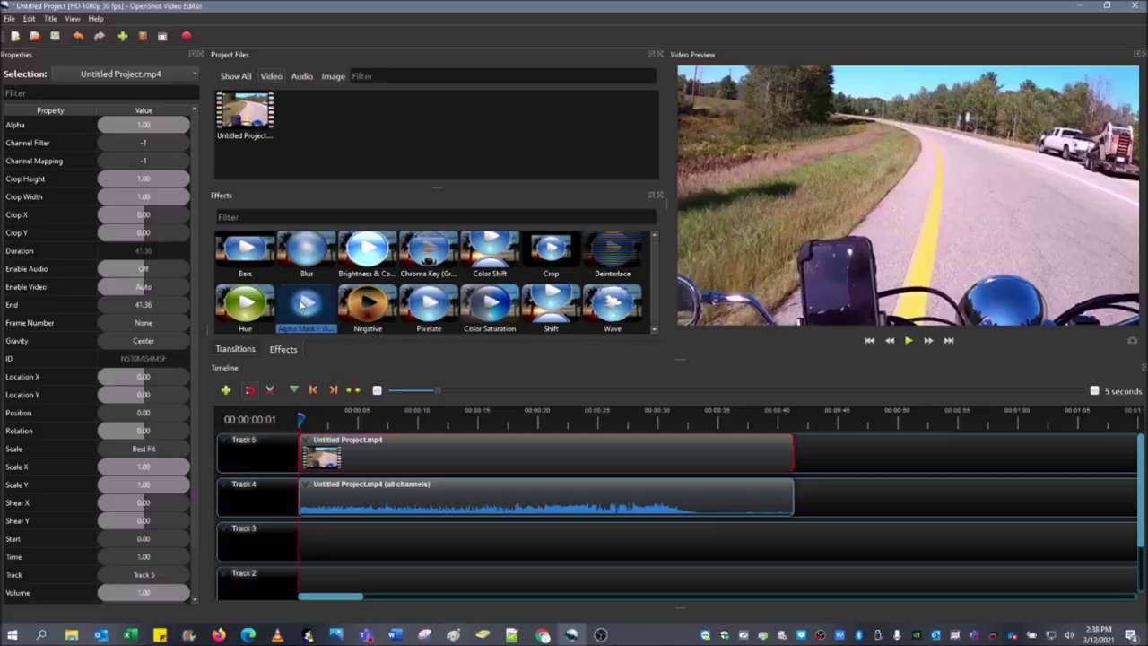
Apply Alpha Mask / Wipe to a timeline clip and preview playback
left_click_drag(308, 303, 305, 464)
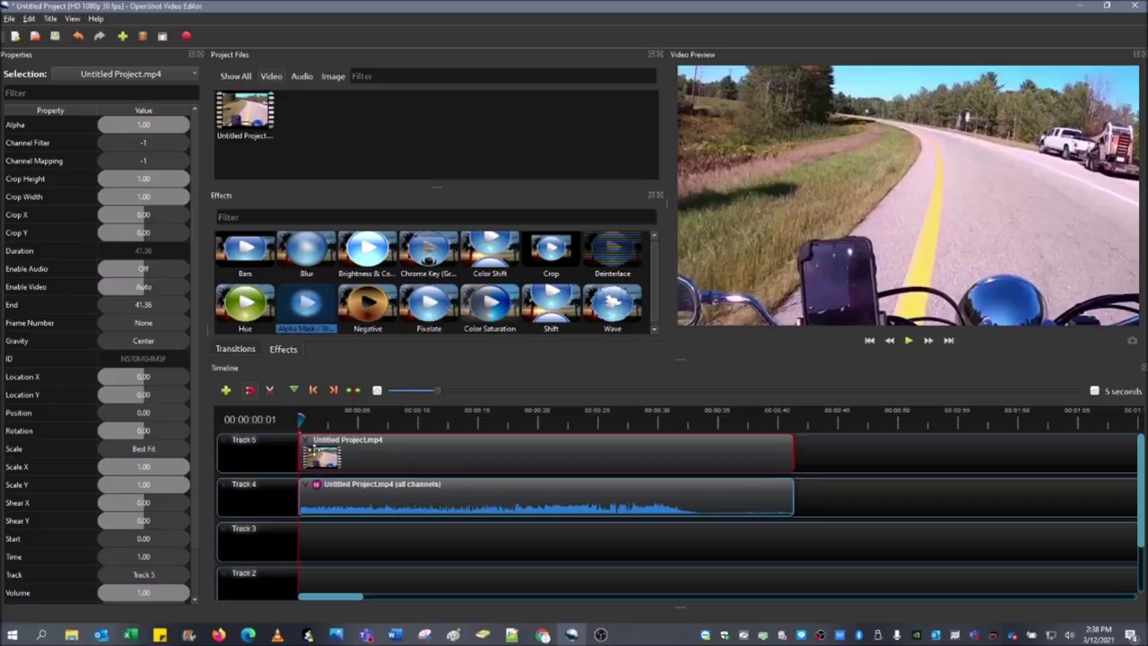
left_click(910, 342)
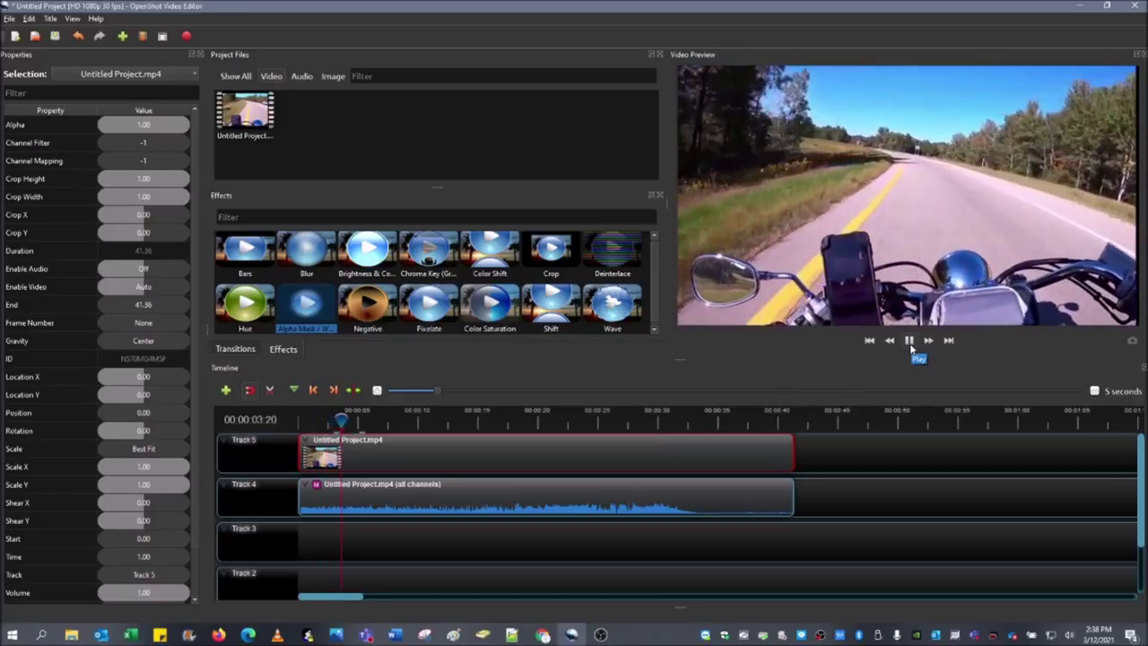
left_click(909, 345)
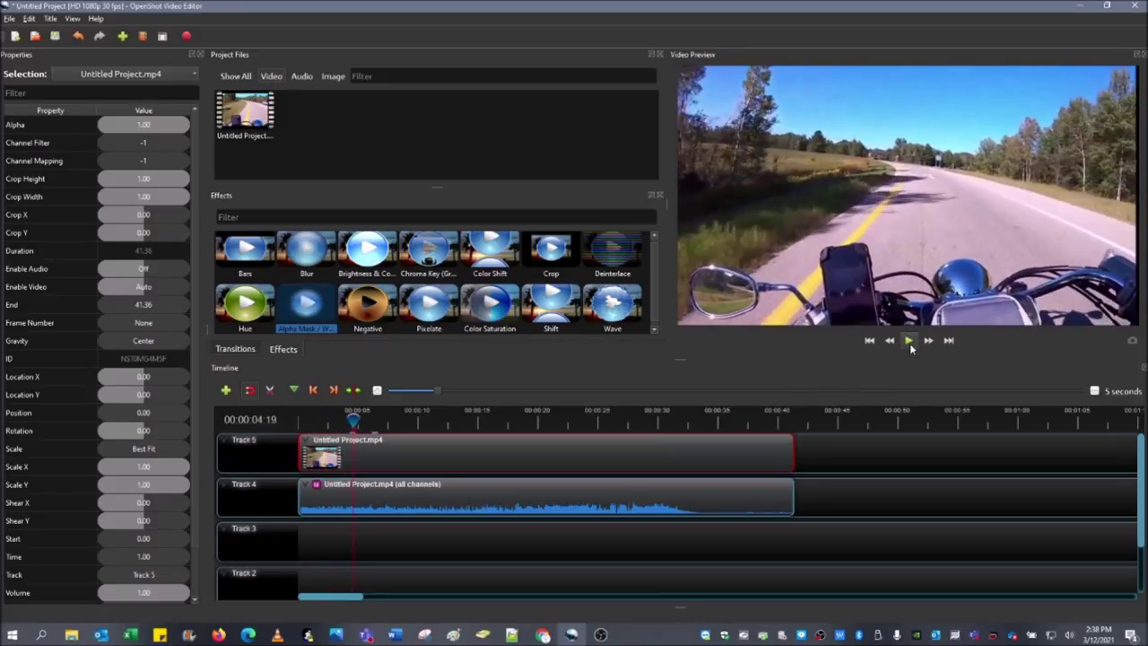
Remove the separated audio clip, apply Alpha Mask / Wipe to the video clip, and preview
right_click(437, 494)
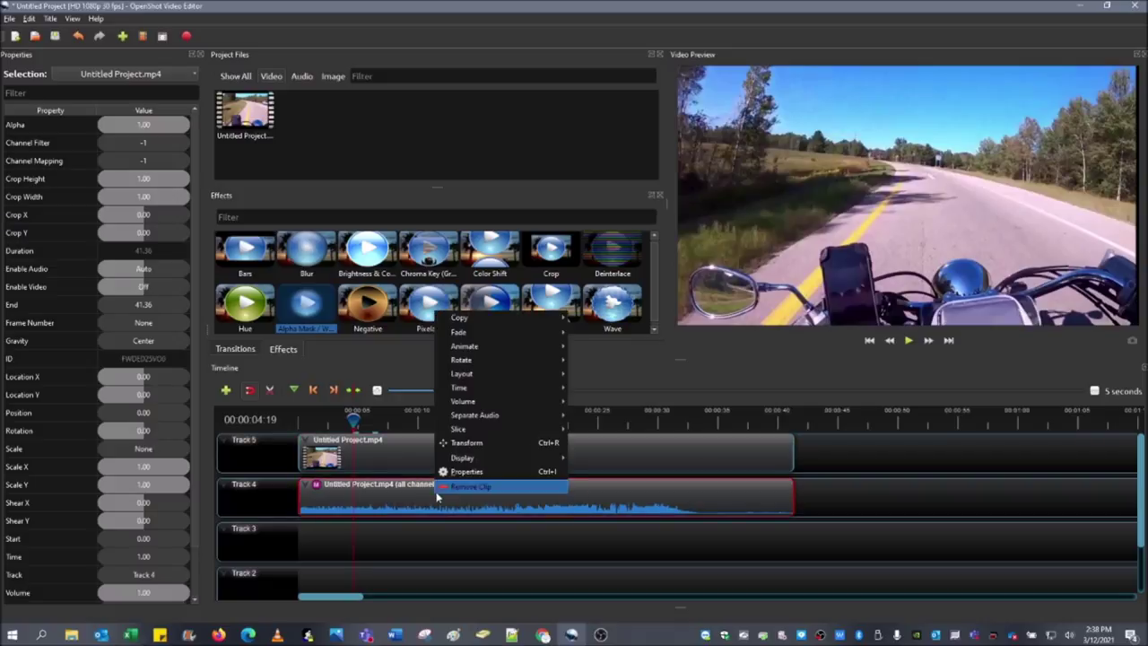
left_click(444, 487)
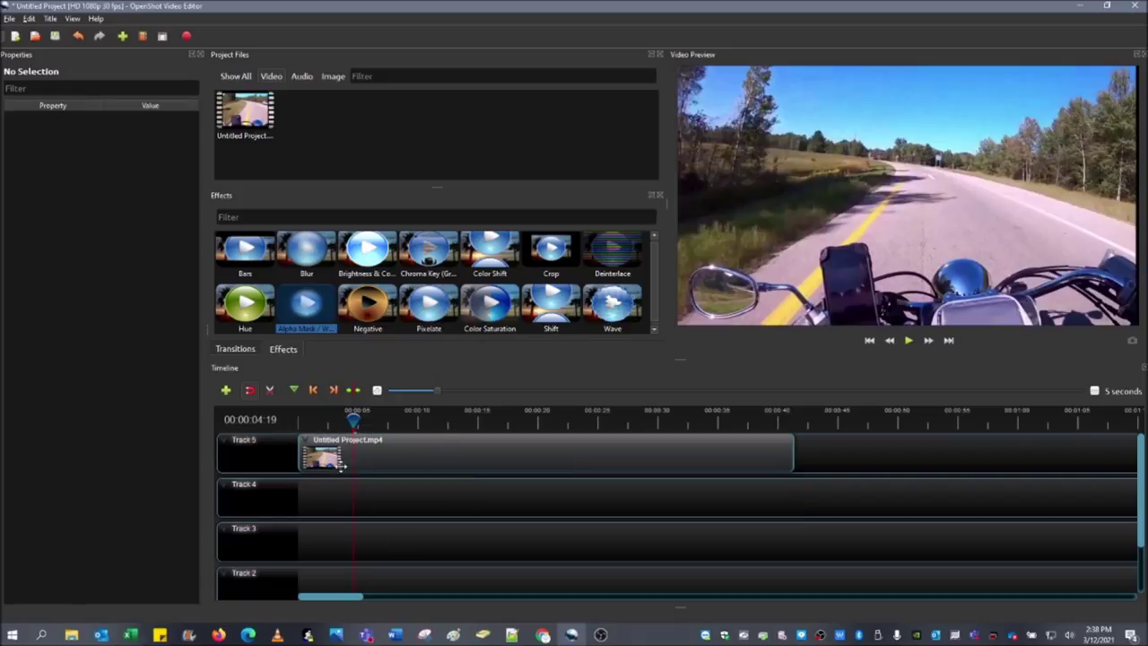
left_click_drag(304, 304, 303, 459)
left_click(910, 343)
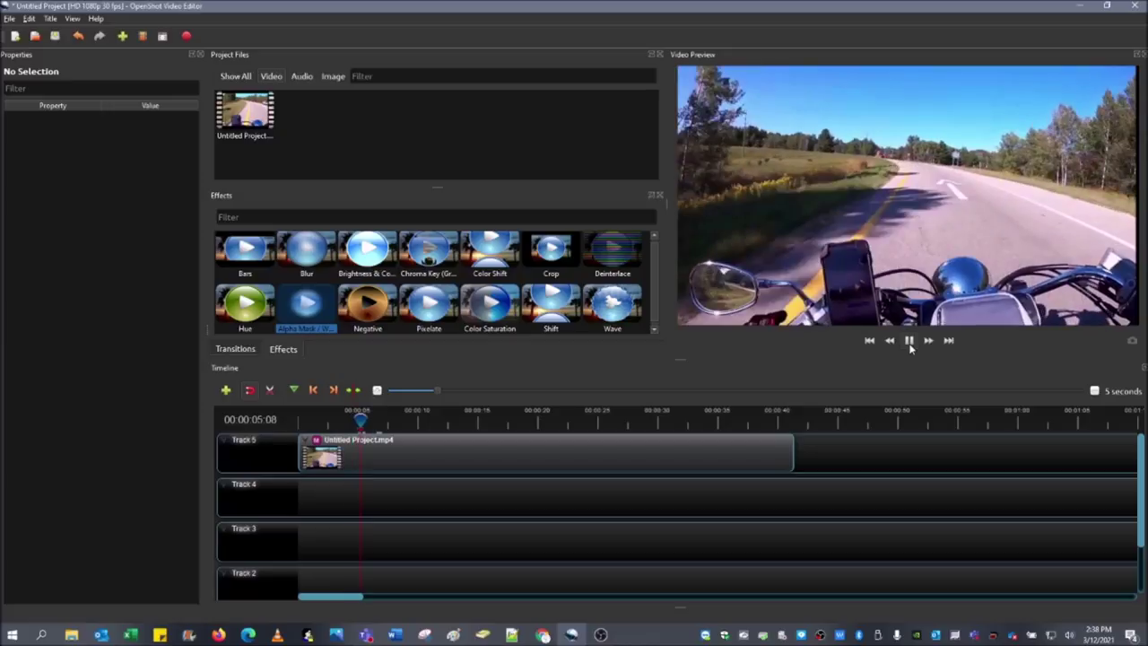
left_click(910, 342)
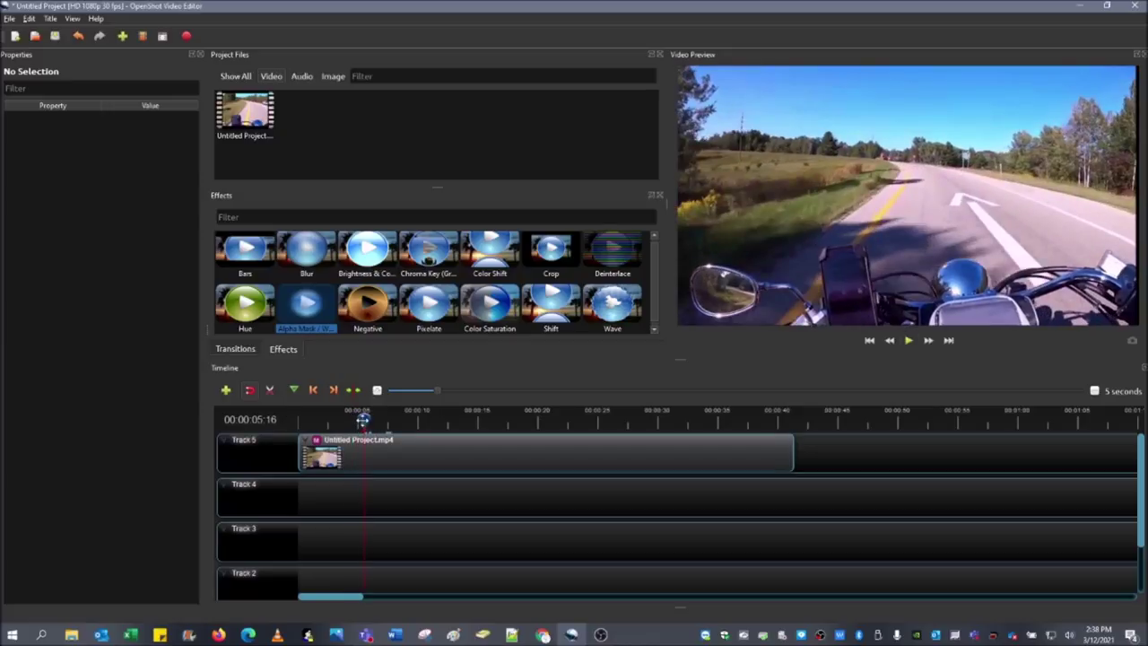
Rewind, inspect the Alpha Mask / Wipe settings, then apply Negative and play it
left_click_drag(364, 419, 289, 428)
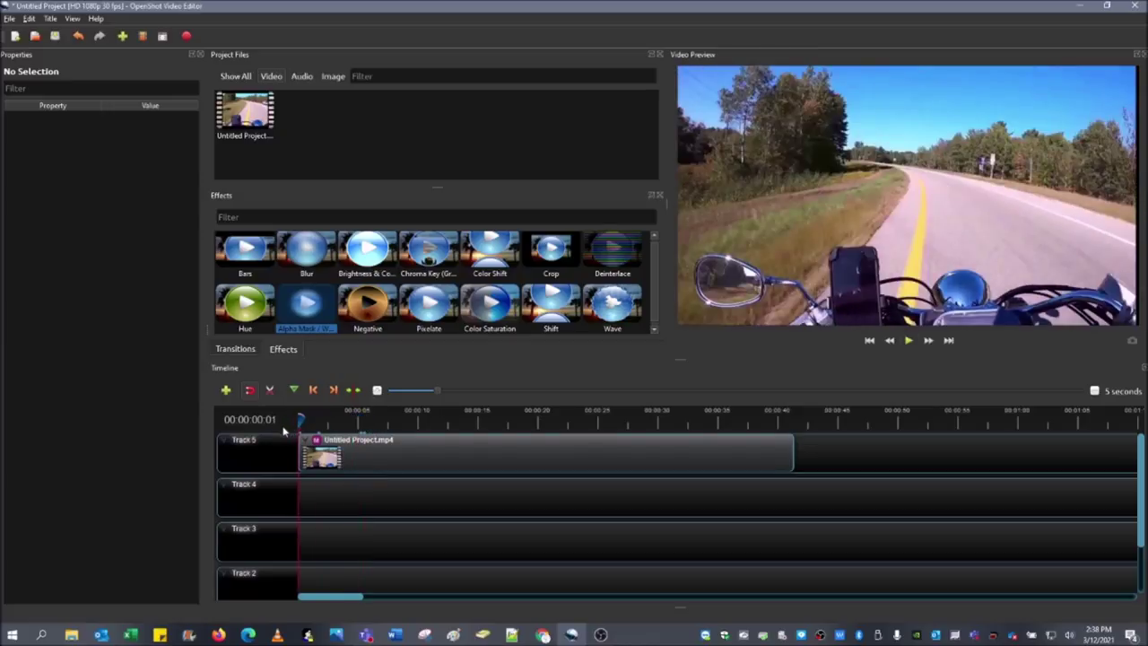
left_click(317, 441)
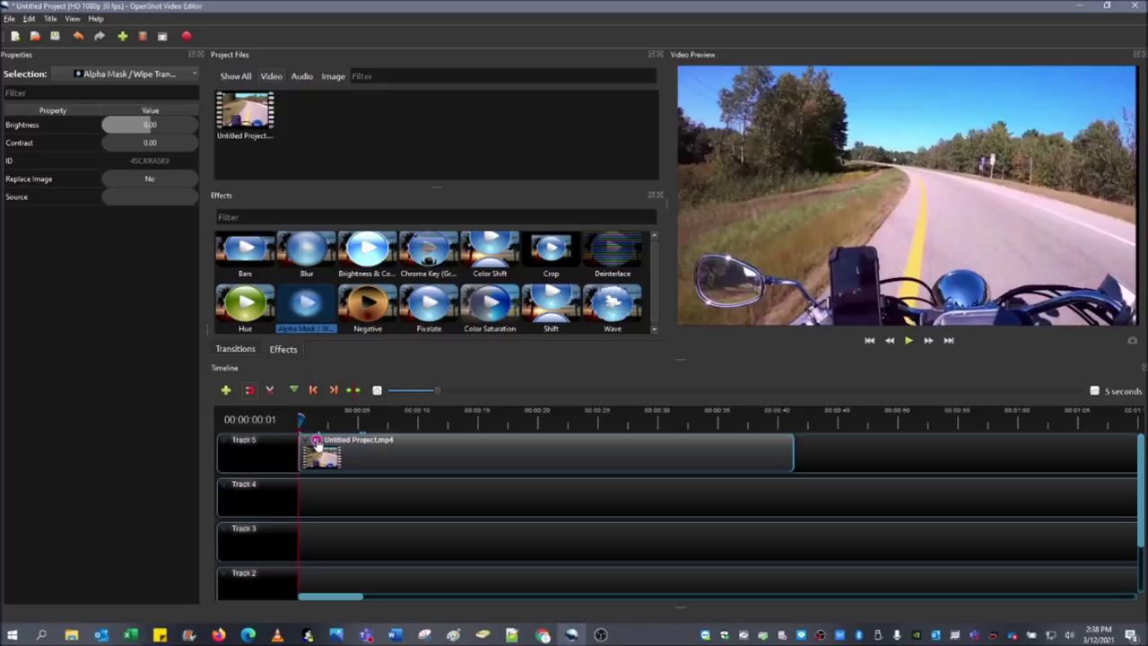
left_click_drag(368, 309, 305, 455)
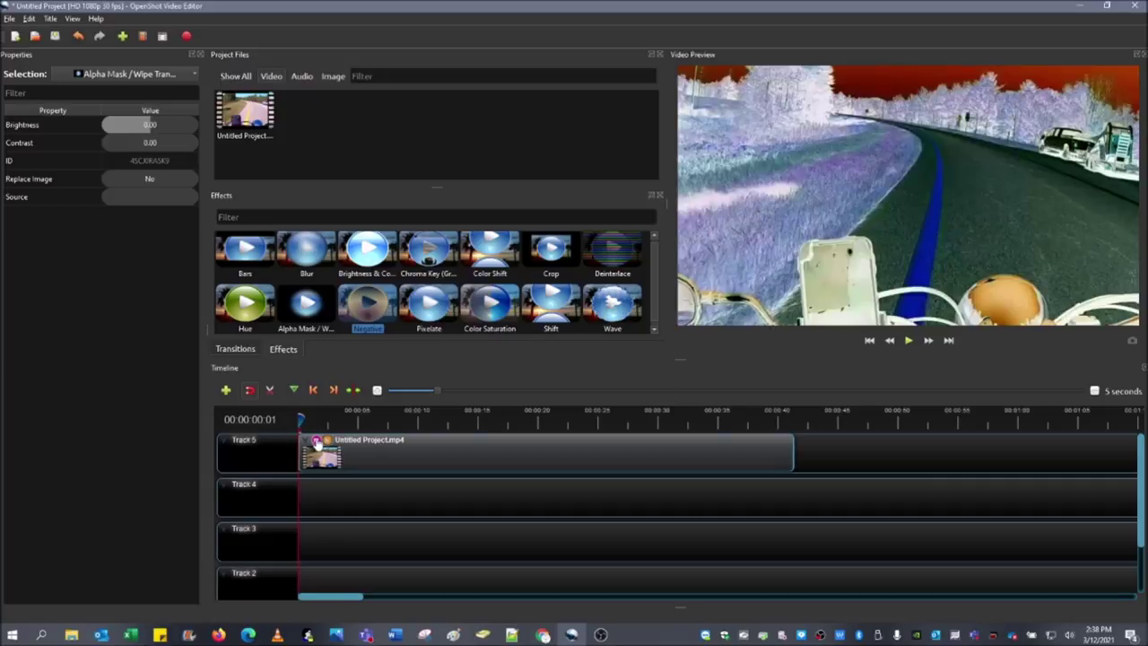
key("space")
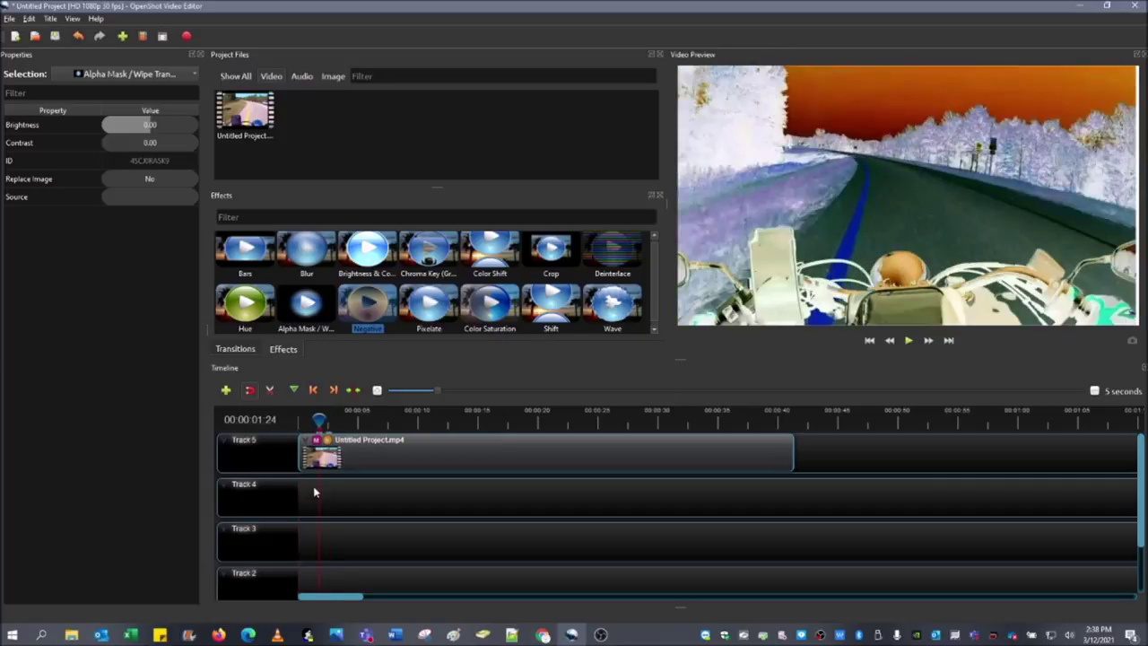
Remove both effects from the clip and return the playhead to the start
right_click(325, 441)
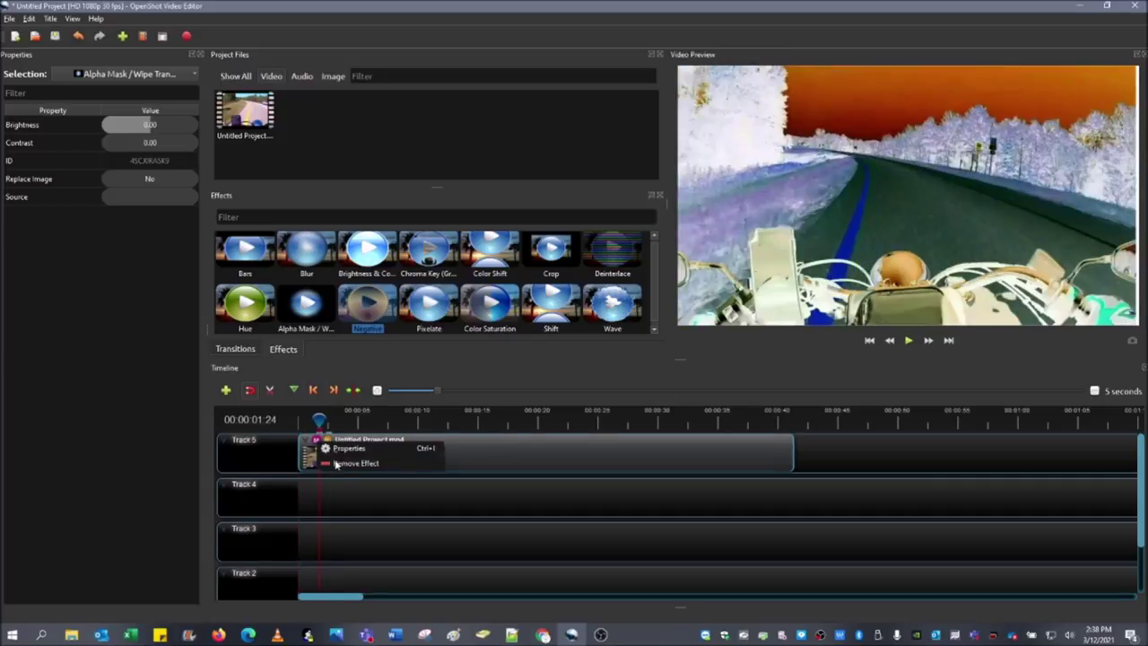
left_click(349, 464)
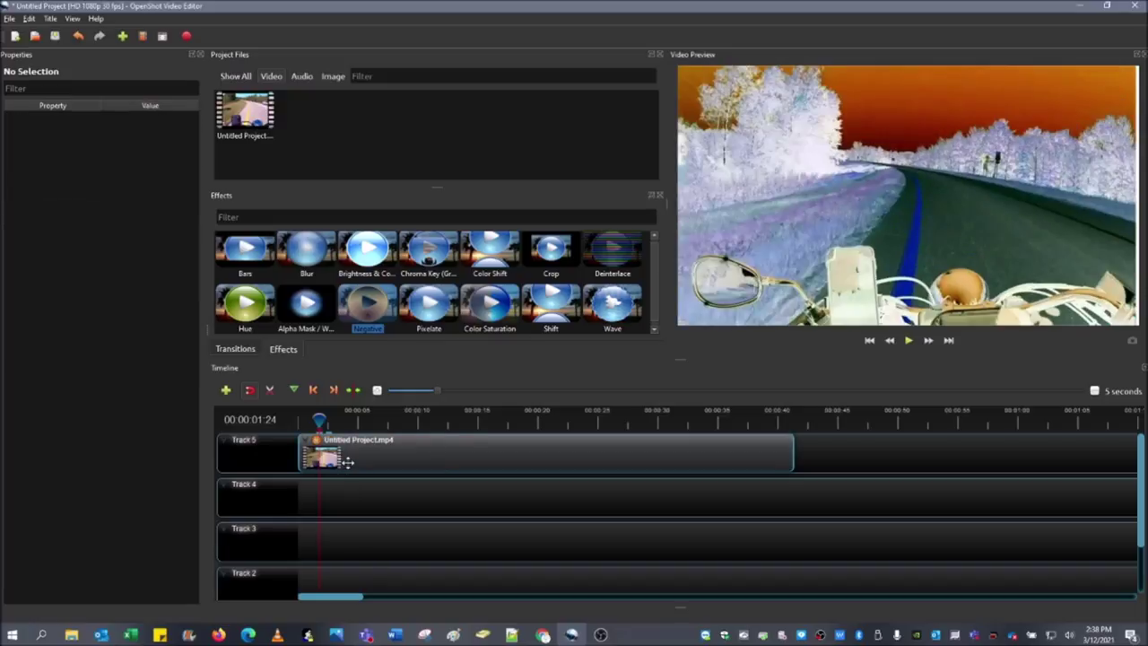
right_click(315, 444)
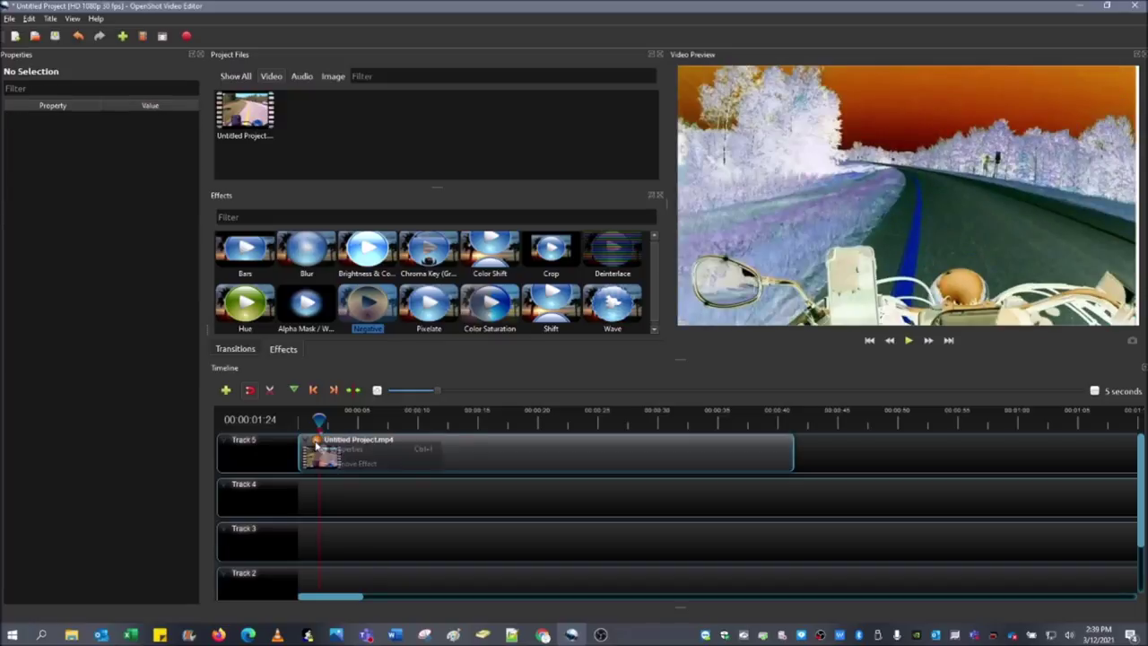
left_click(352, 464)
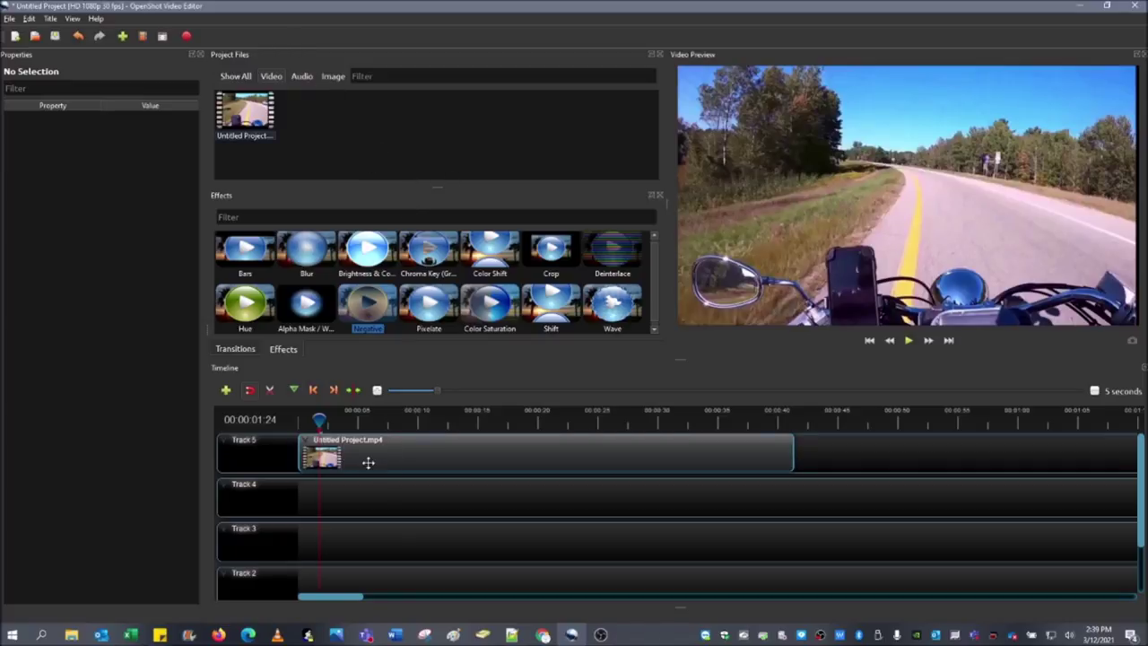
left_click(370, 453)
left_click_drag(317, 420, 299, 419)
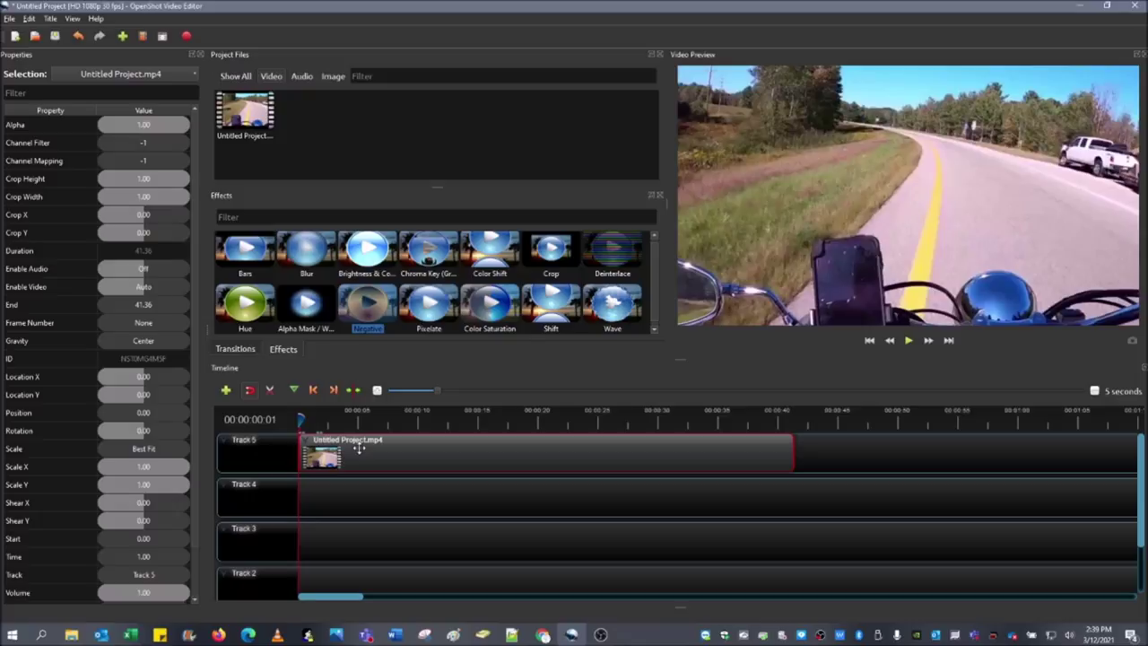
left_click(187, 37)
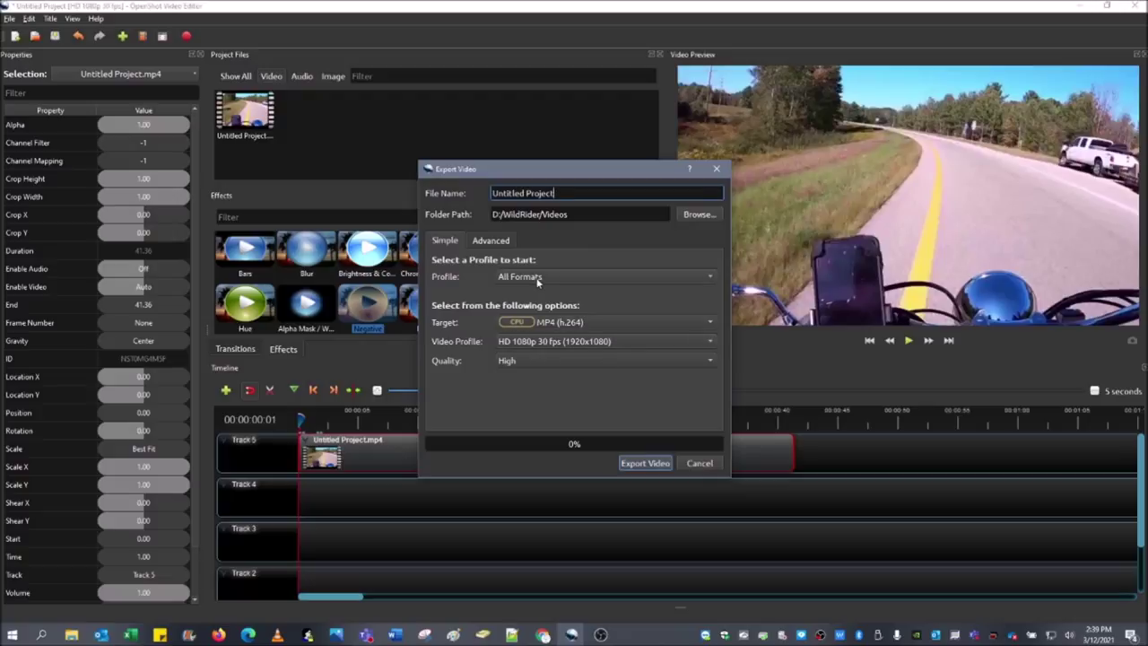
Set the export Profile to Web and Target to YouTube-HD, declining to overwrite the file
left_click(537, 278)
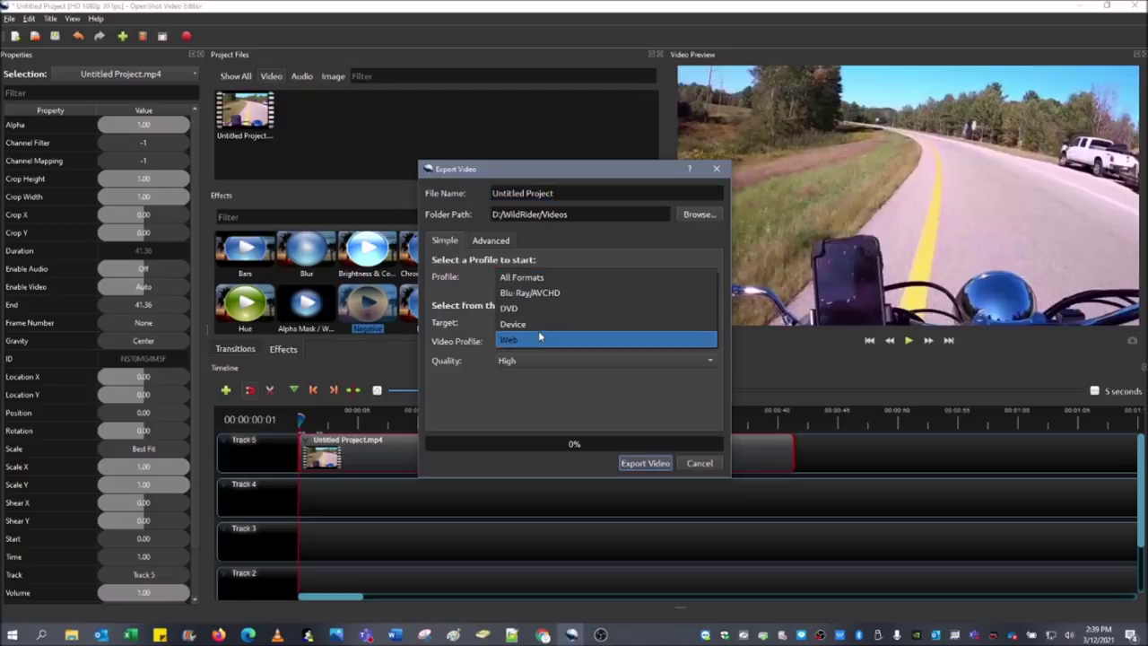
left_click(540, 339)
left_click(563, 323)
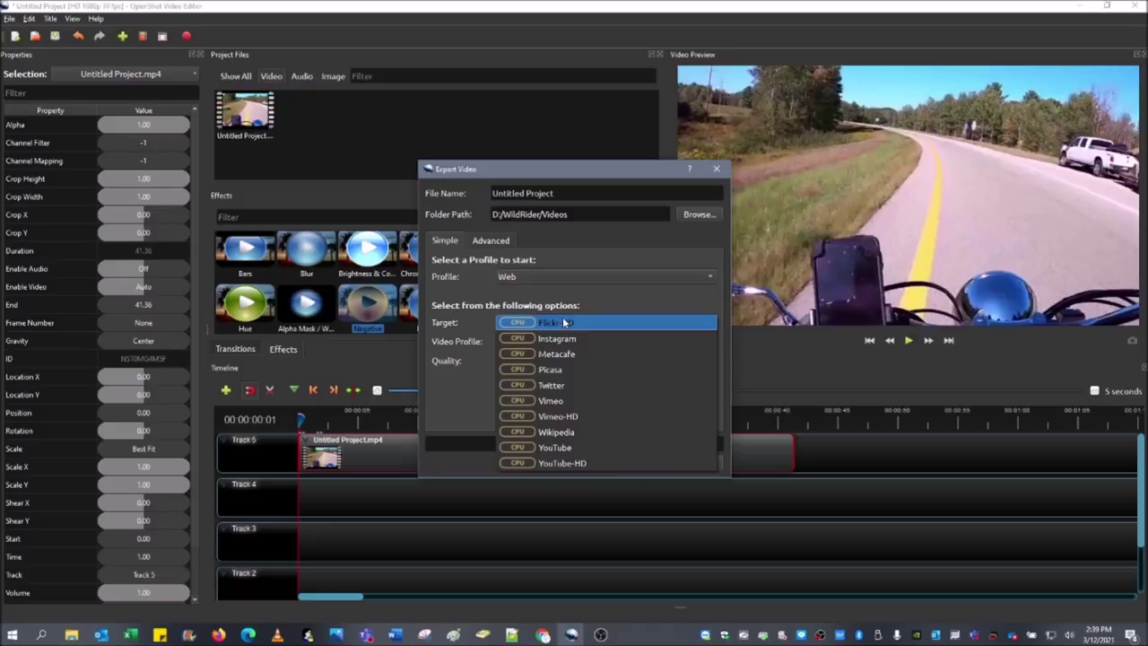
left_click(584, 463)
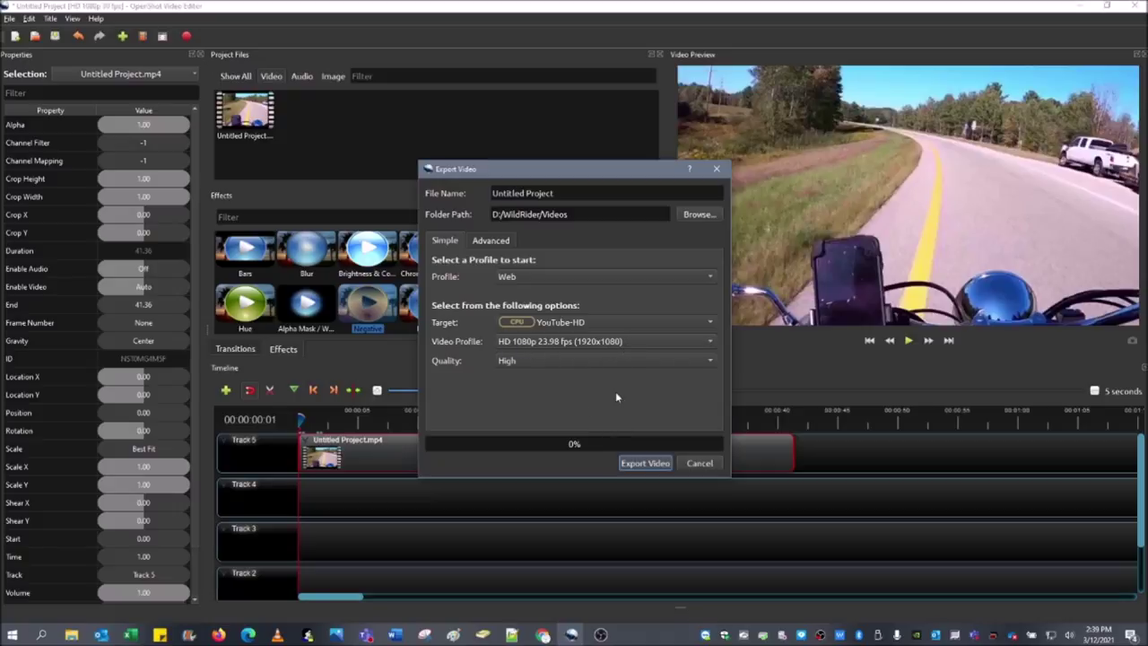
left_click(643, 464)
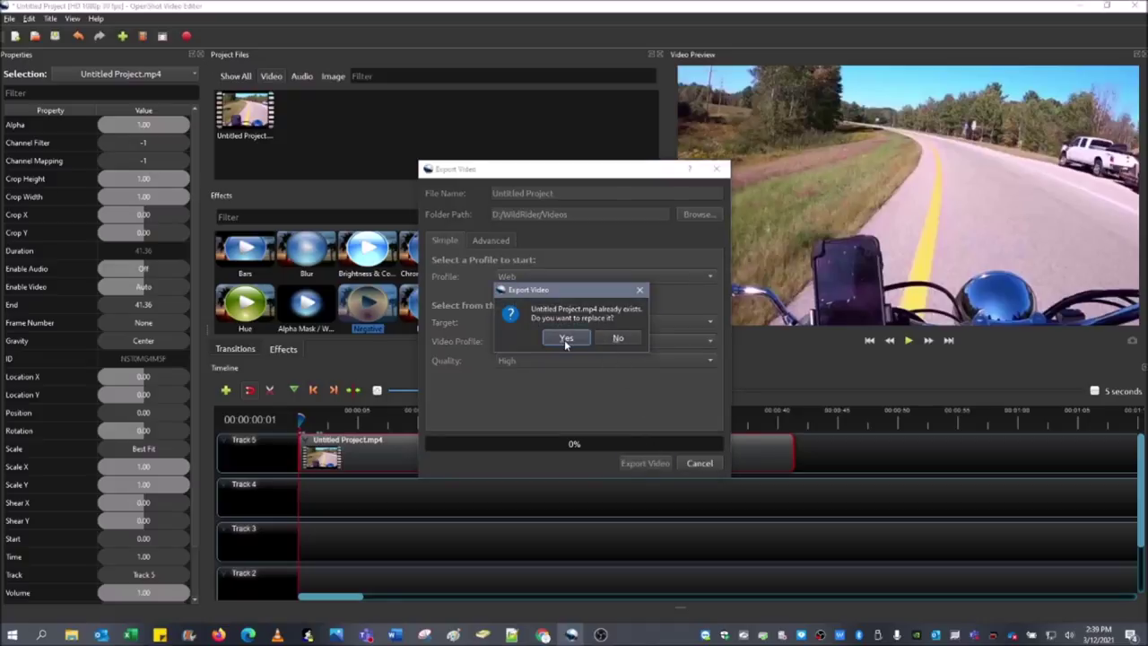
left_click(628, 341)
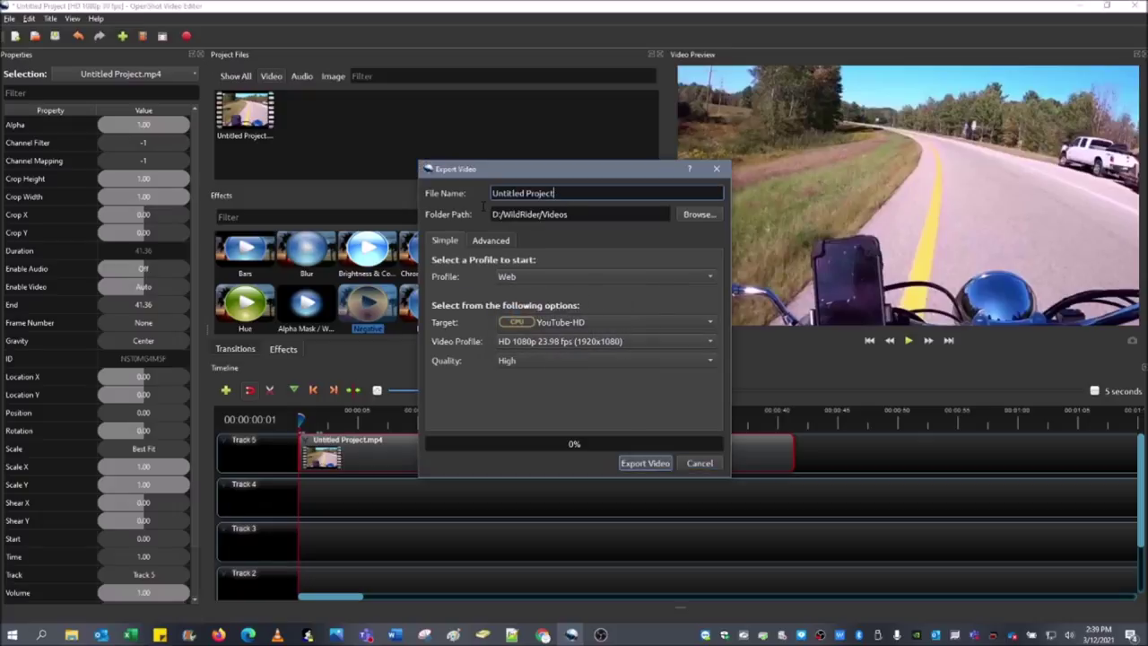
Rename the output to 'test' and export, confirming replacement of test.mp4
key("ctrl+a")
type("test")
left_click(645, 463)
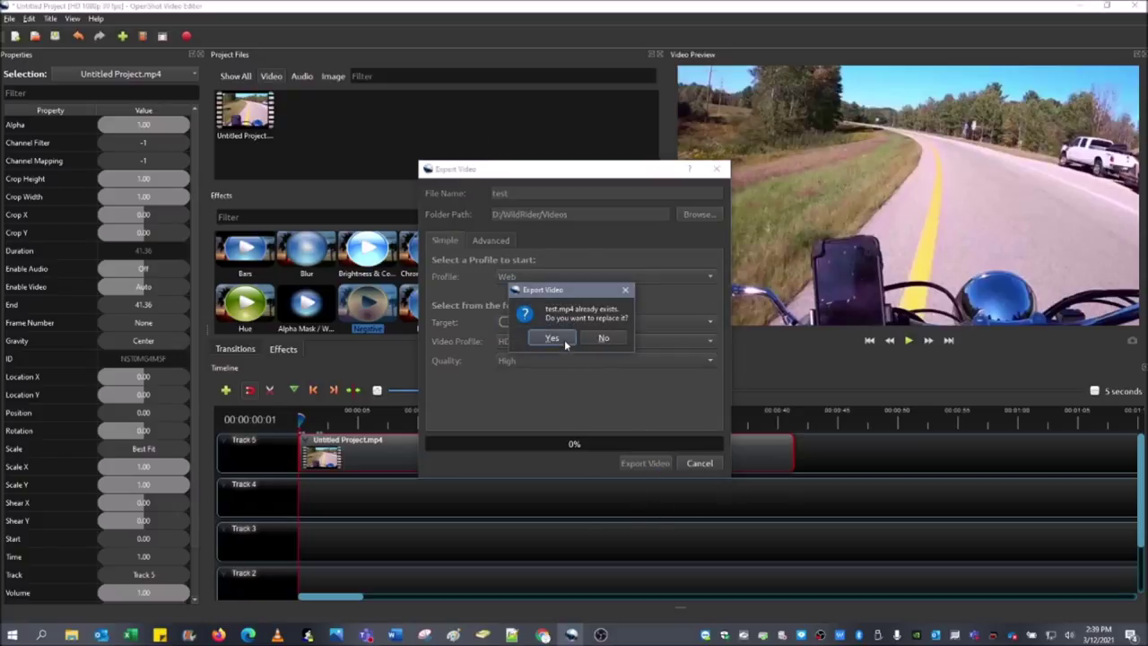
left_click(563, 341)
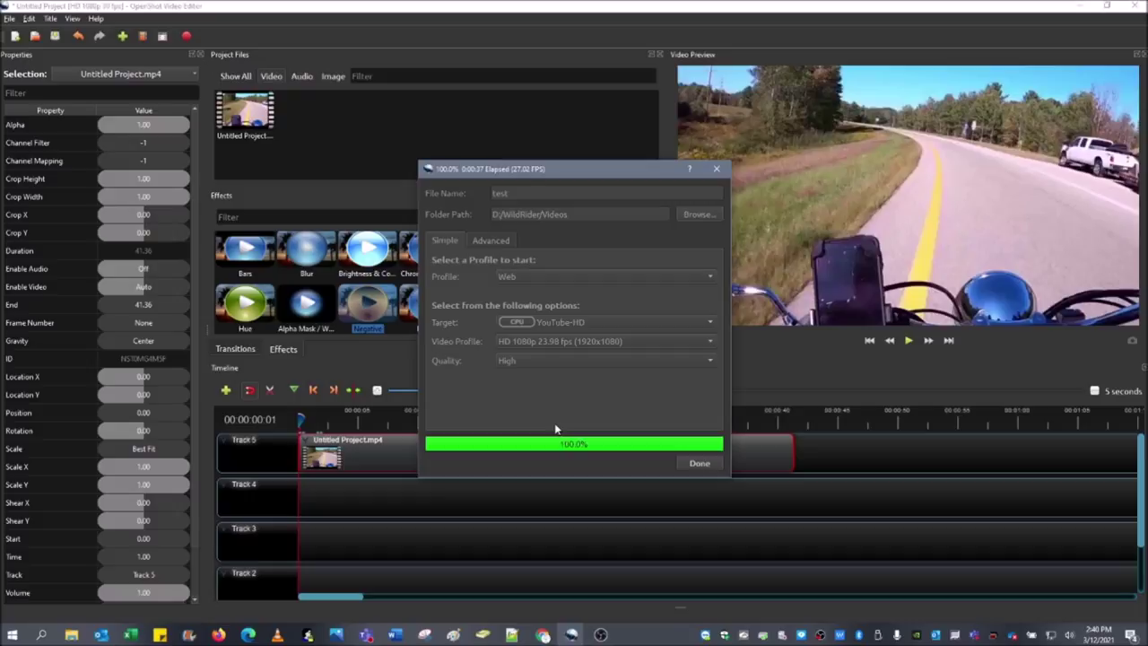
Close the finished OpenShot export with Done
left_click(698, 463)
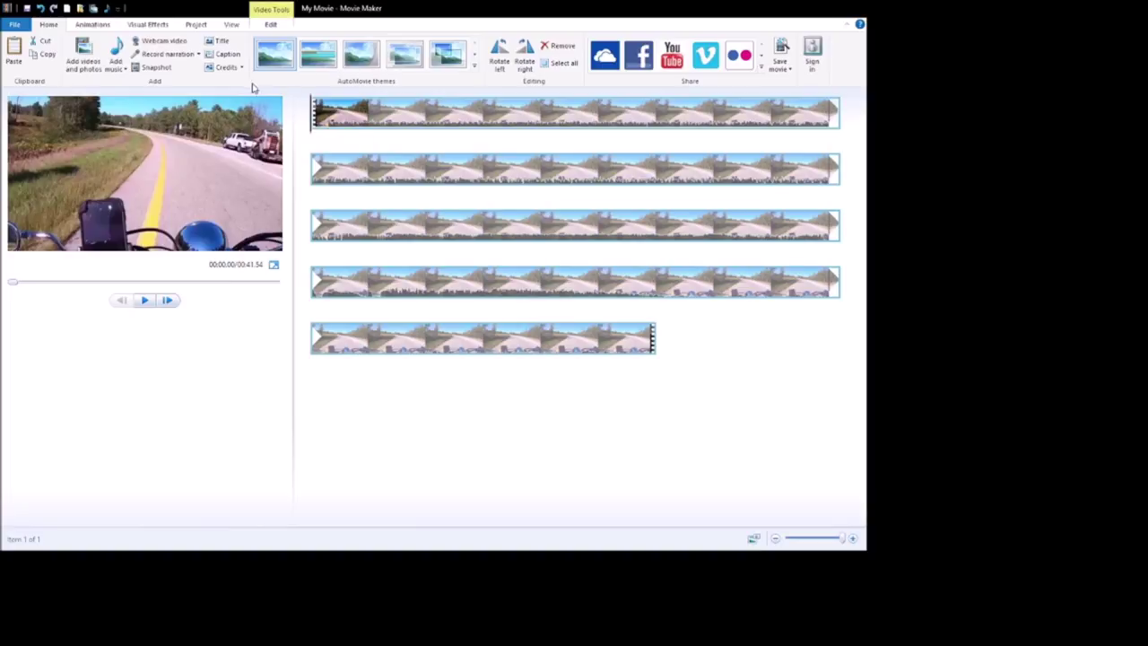
Add a 7-second caption with placeholder text to the first ride clip
left_click(225, 55)
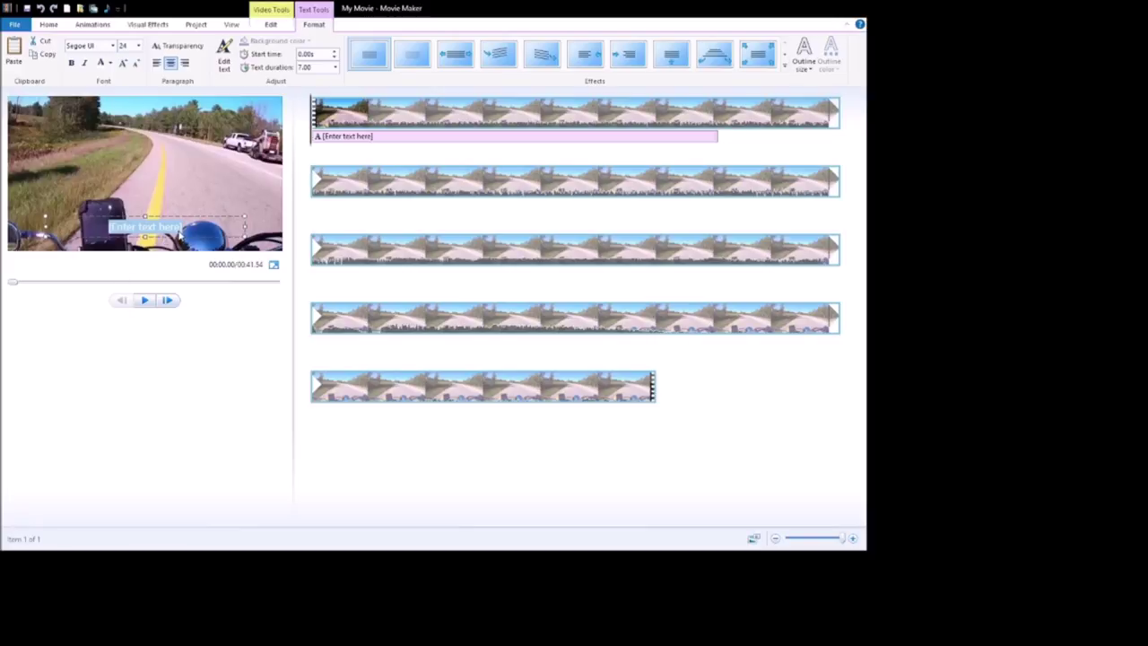
Change the caption text to 'Hello' and set it in the Pricedown font
key("Delete")
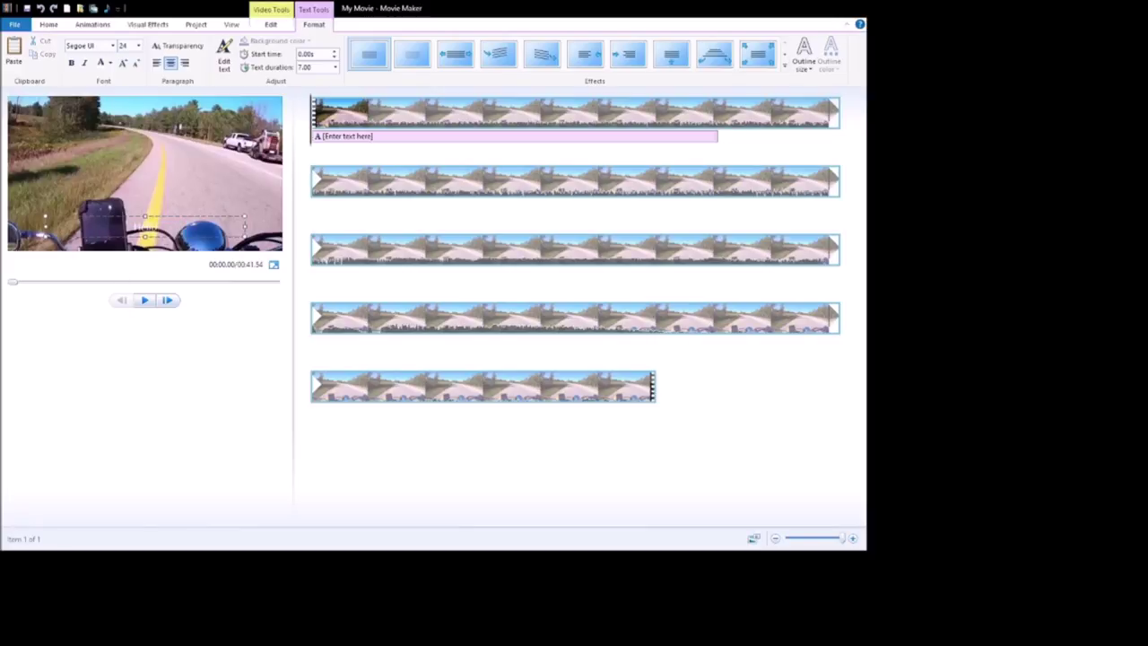
type("Hello")
left_click_drag(160, 228, 116, 228)
left_click(98, 45)
key("BackSpace")
key("Escape")
key("BackSpace")
key("BackSpace")
key("BackSpace")
key("BackSpace")
key("BackSpace")
key("BackSpace")
key("BackSpace")
key("BackSpace")
type("pric")
key("End")
key("Return")
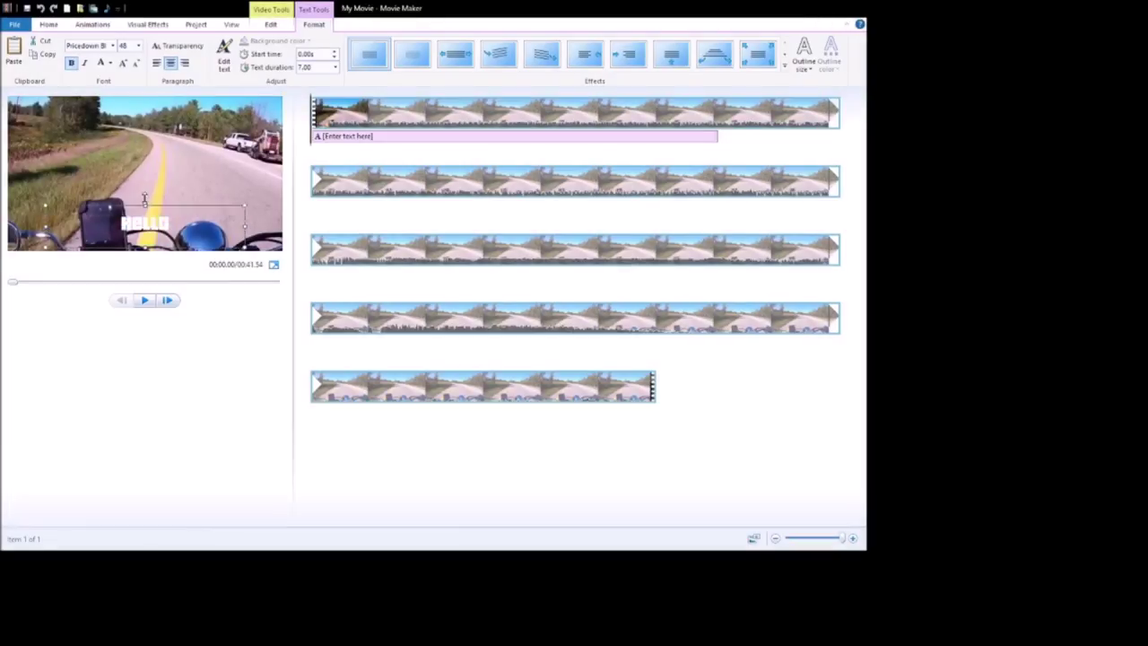
Move the Hello caption to the top of the video and finish editing it
left_click_drag(144, 199, 144, 97)
key("ctrl+a")
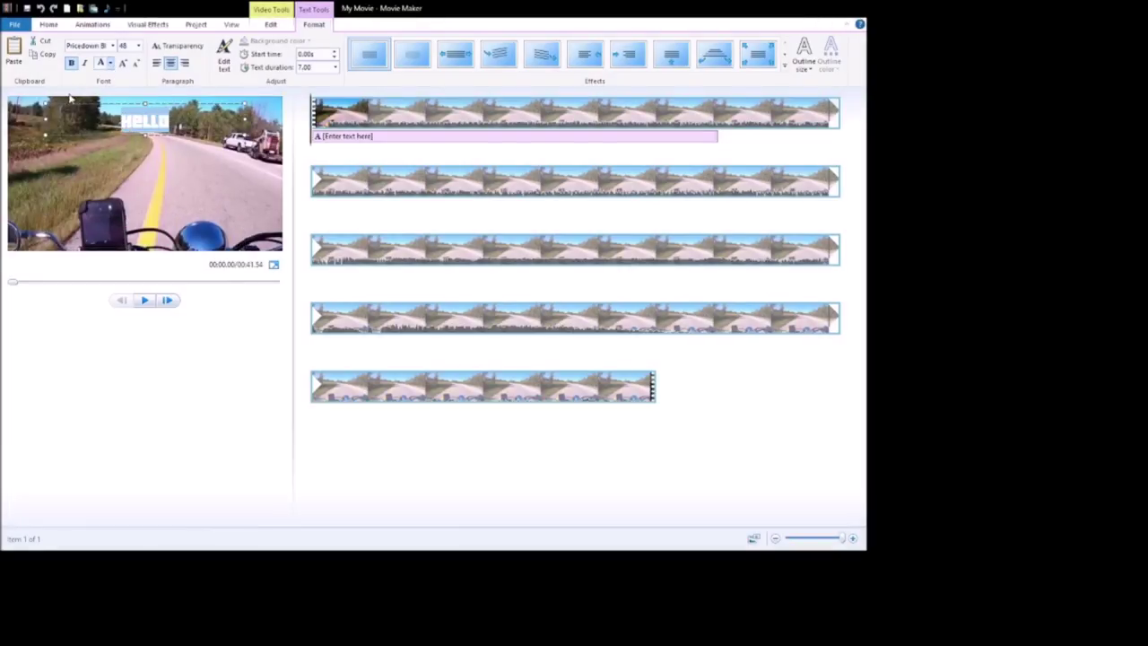
left_click(797, 144)
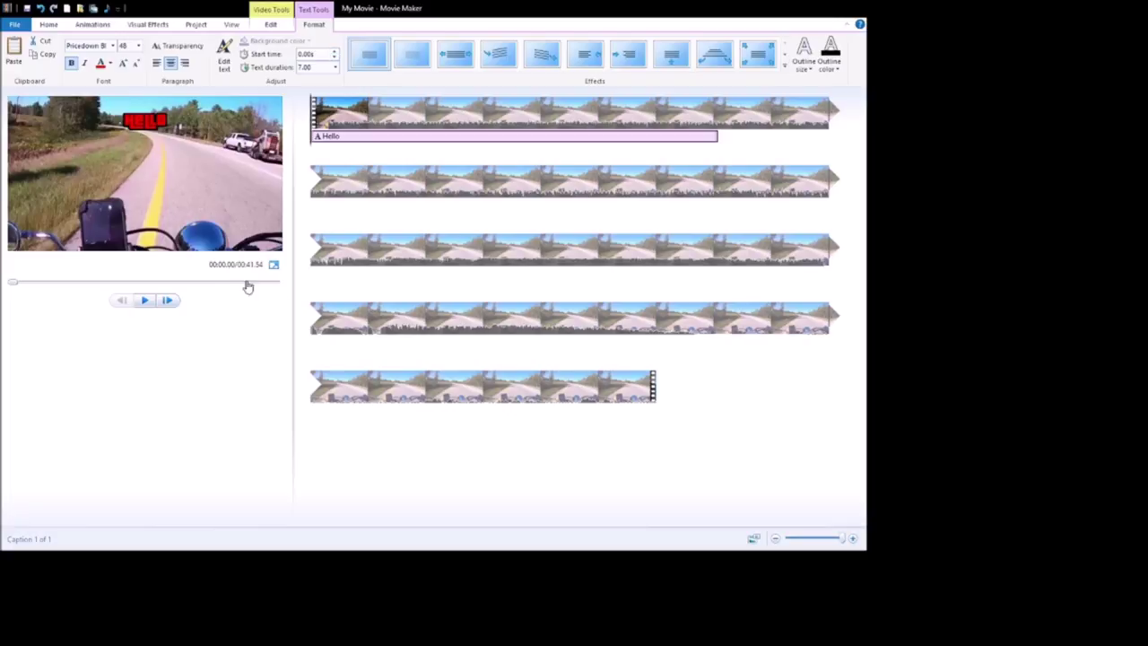
left_click(89, 25)
Select the ride clip, preview it briefly, and bring up its Video Tools Edit options
left_click(45, 25)
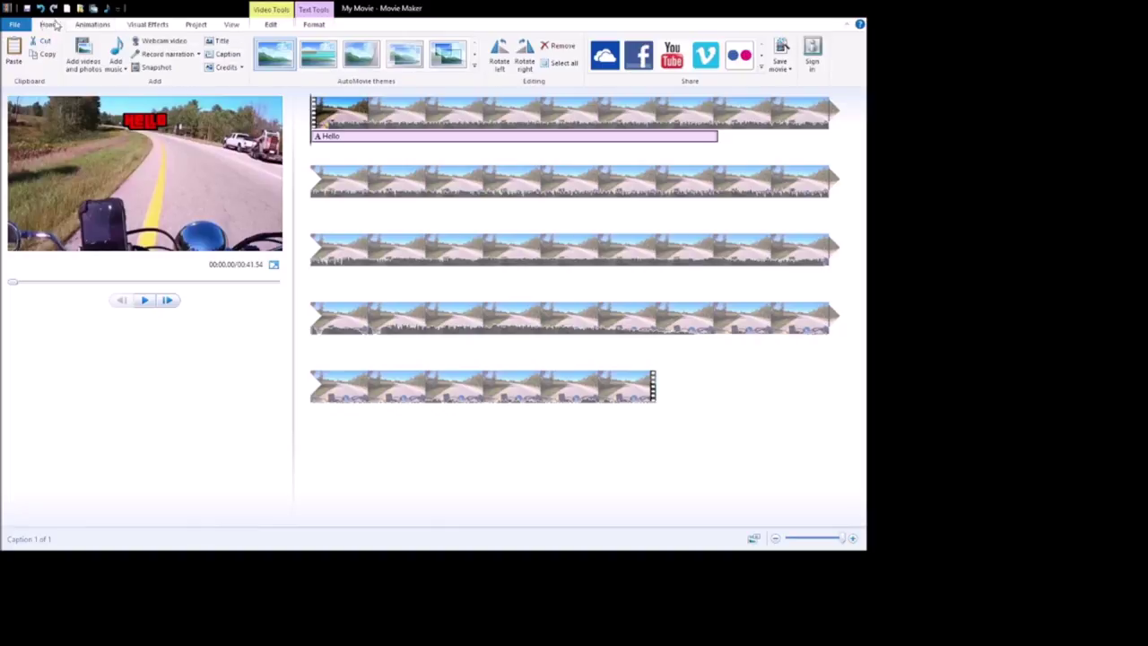
left_click(92, 25)
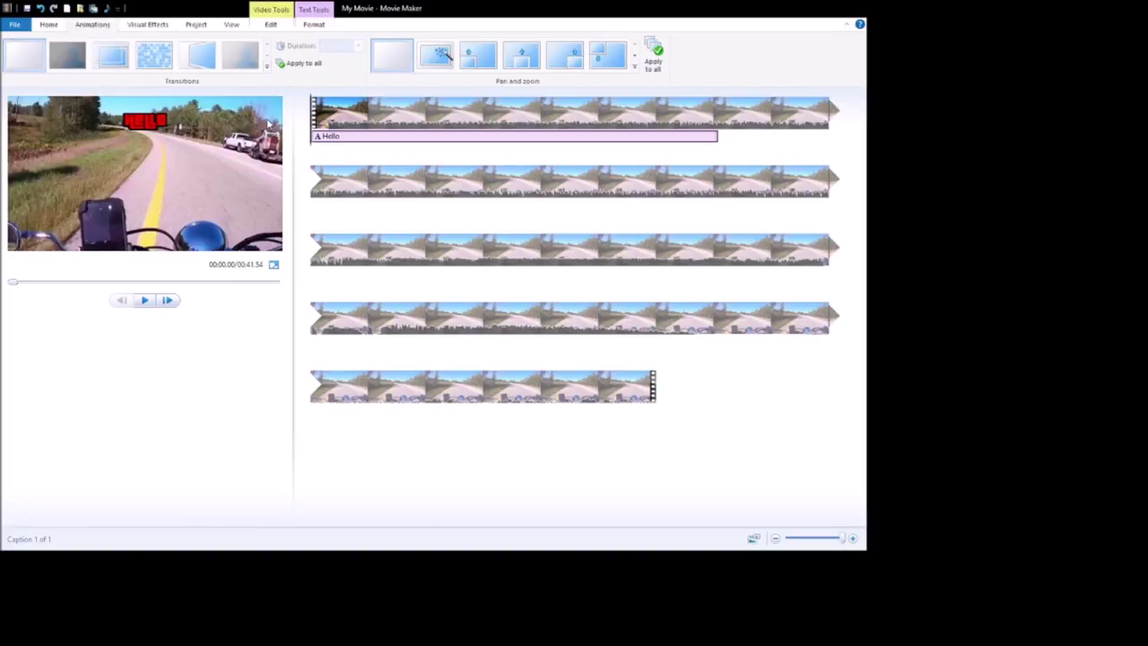
left_click(148, 25)
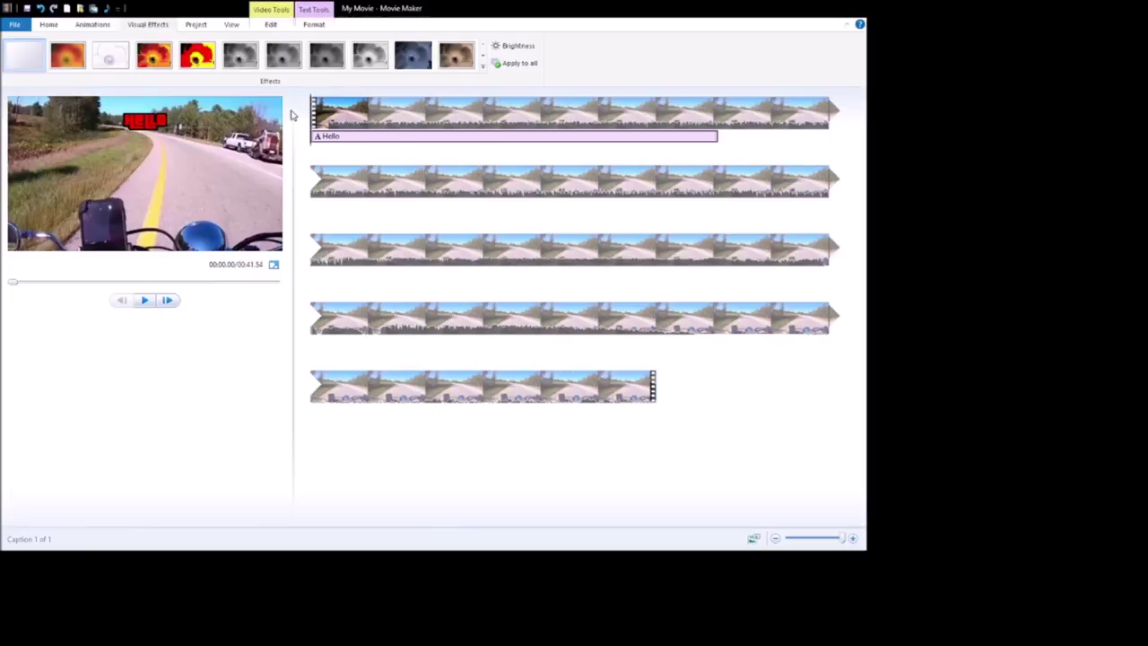
left_click(357, 112)
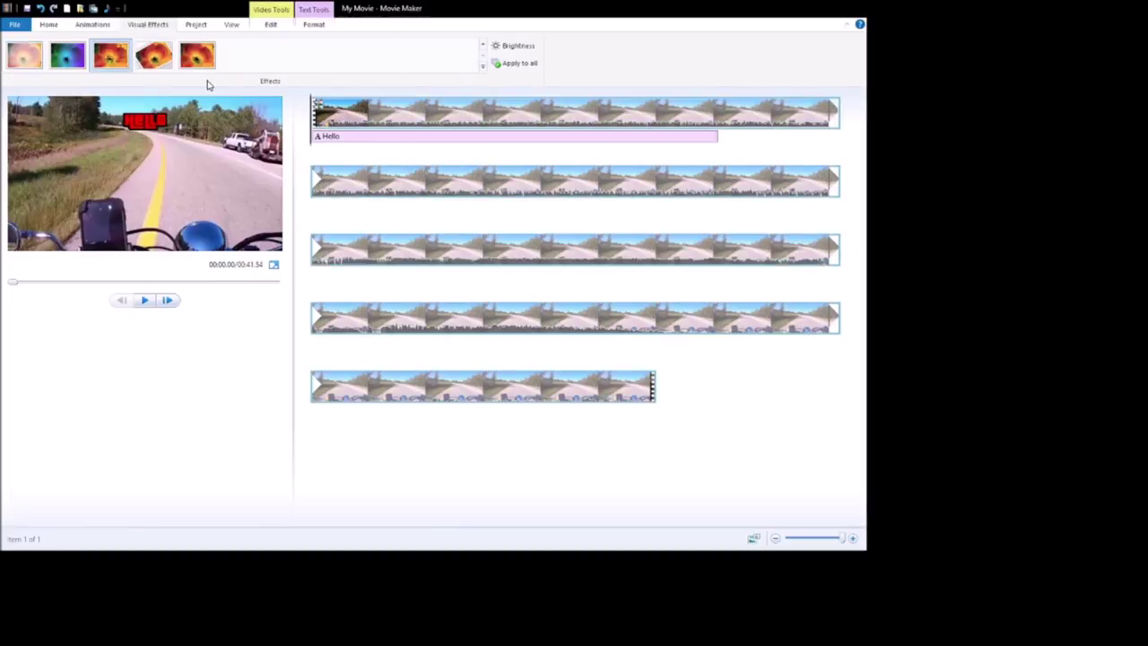
left_click(145, 299)
left_click(145, 300)
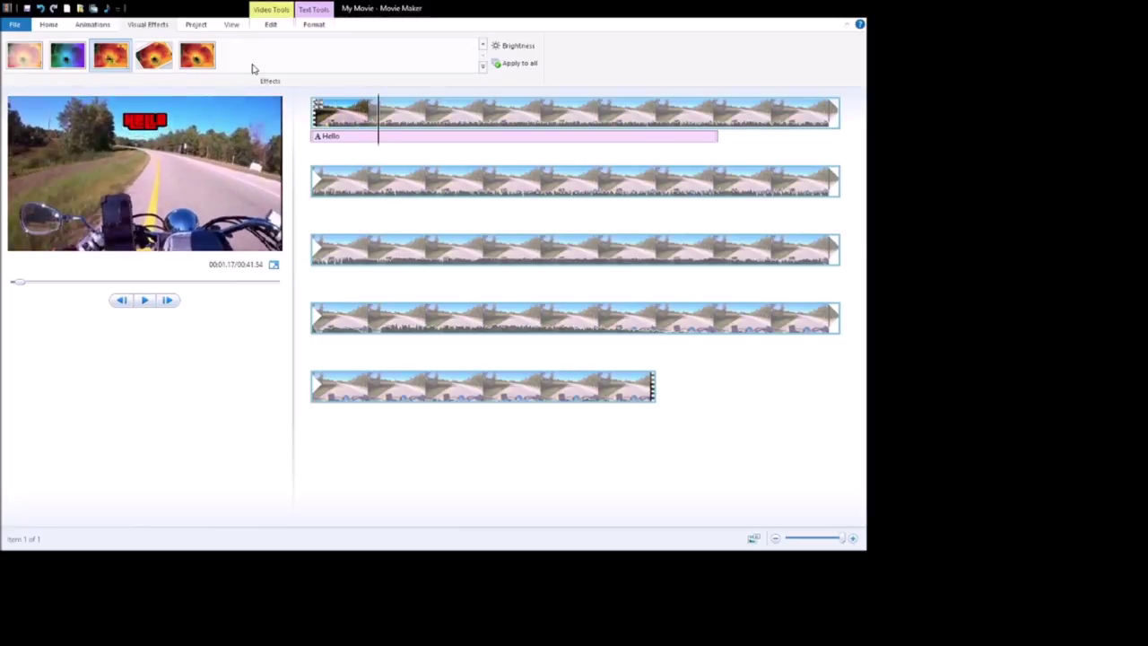
left_click(271, 27)
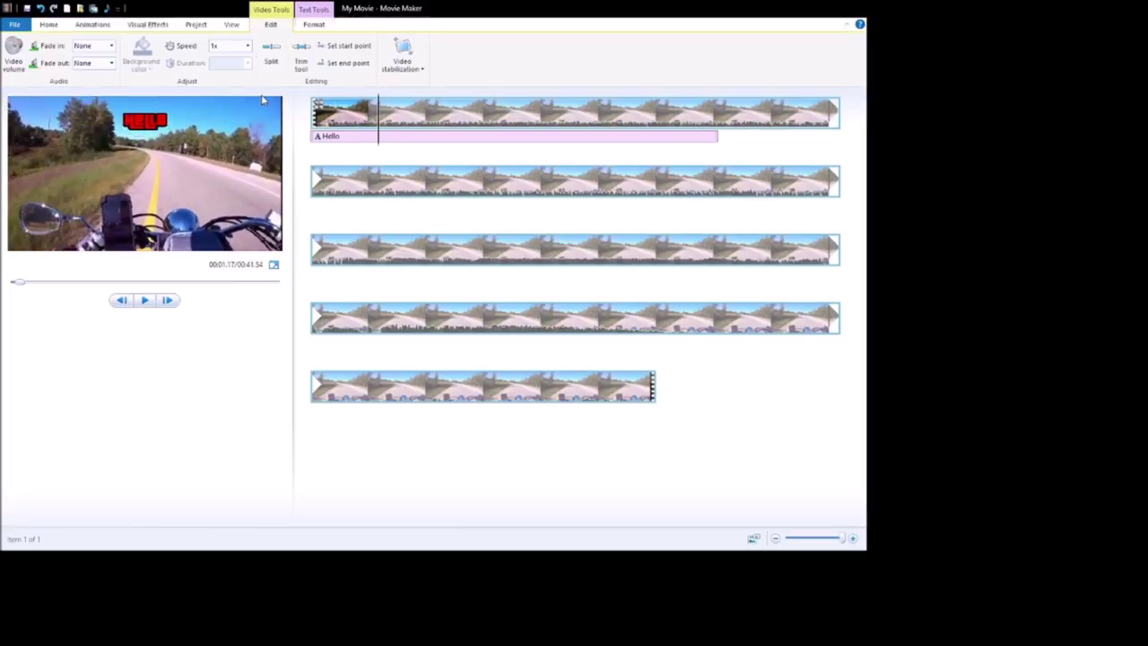
Set both the ride clip's fade in and fade out to Slow
left_click(329, 116)
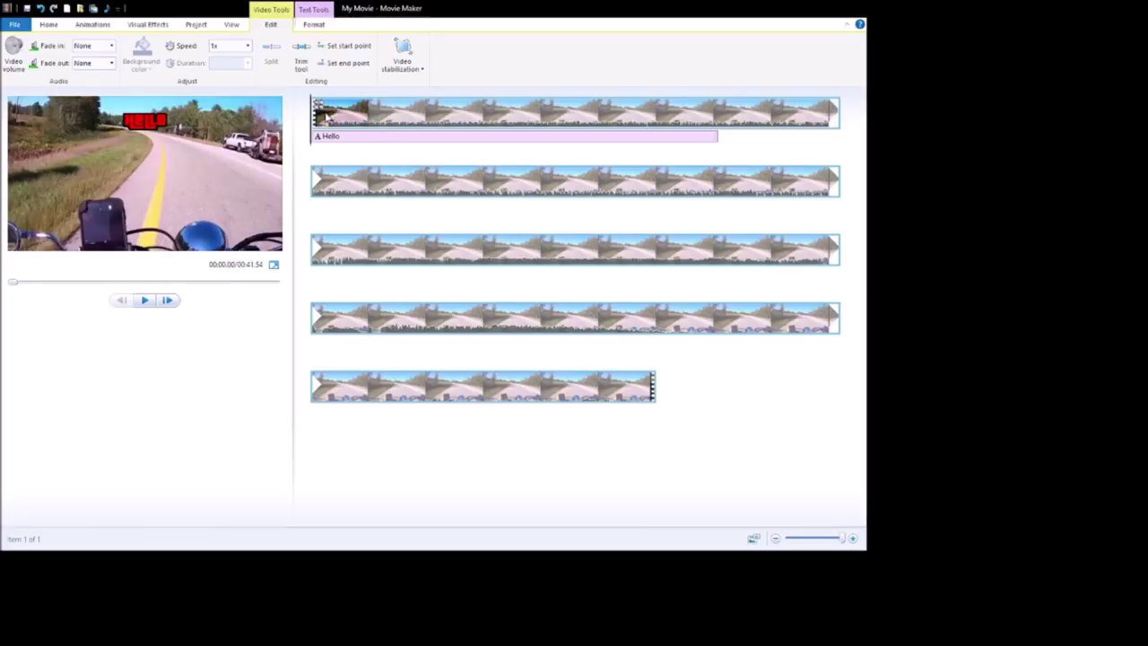
left_click(109, 51)
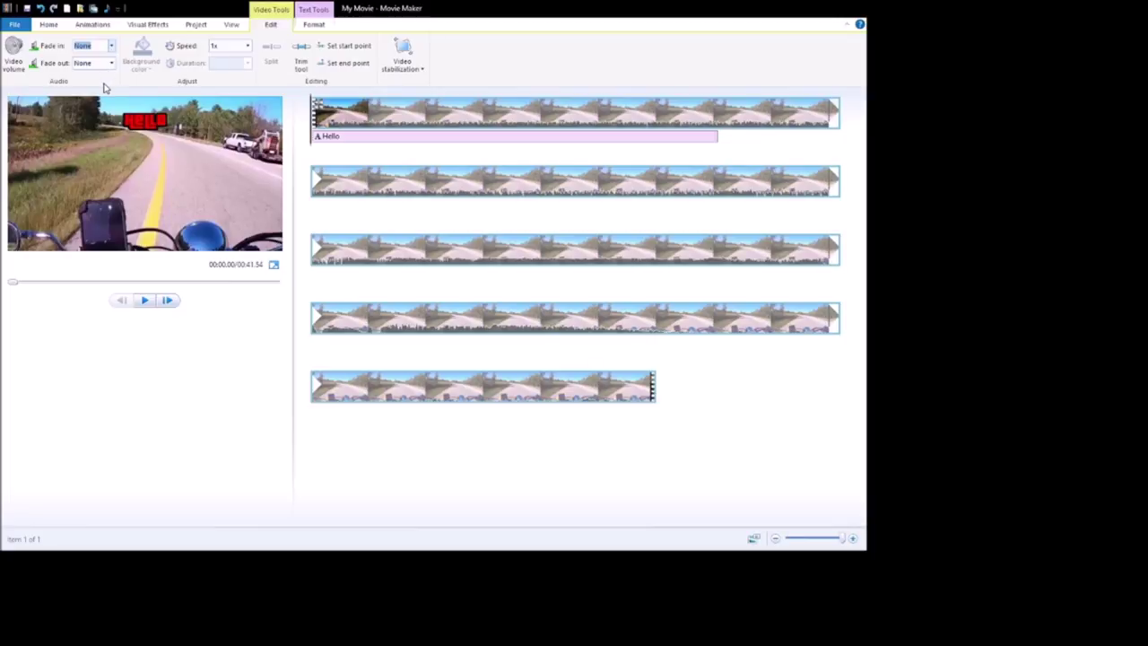
key("Down")
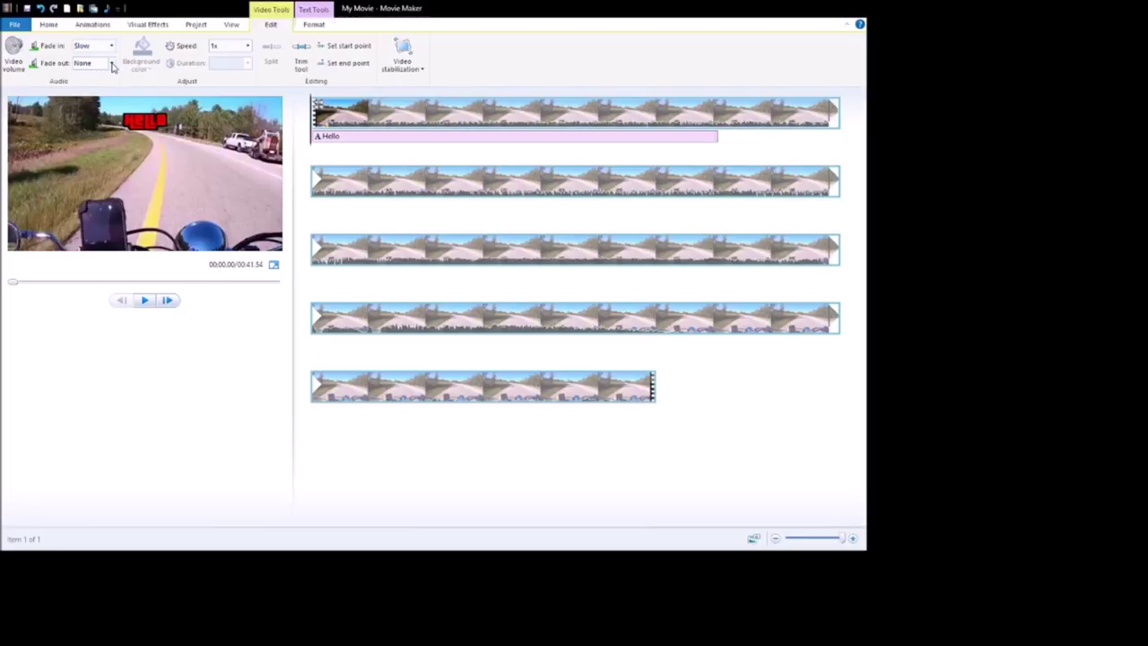
left_click(110, 67)
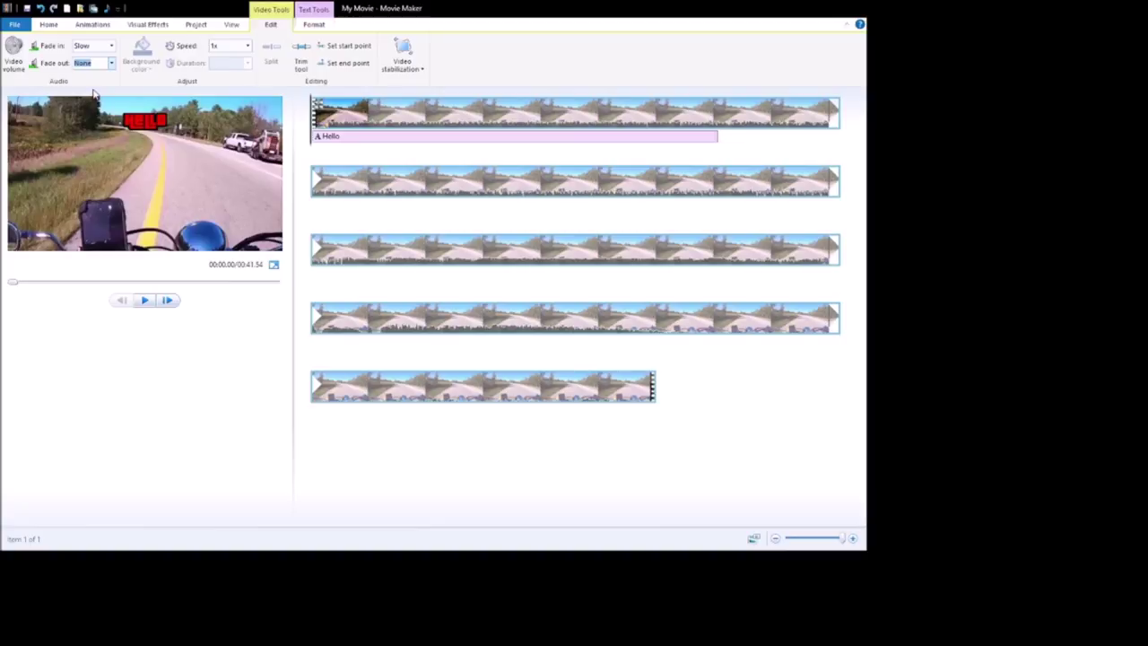
key("Down")
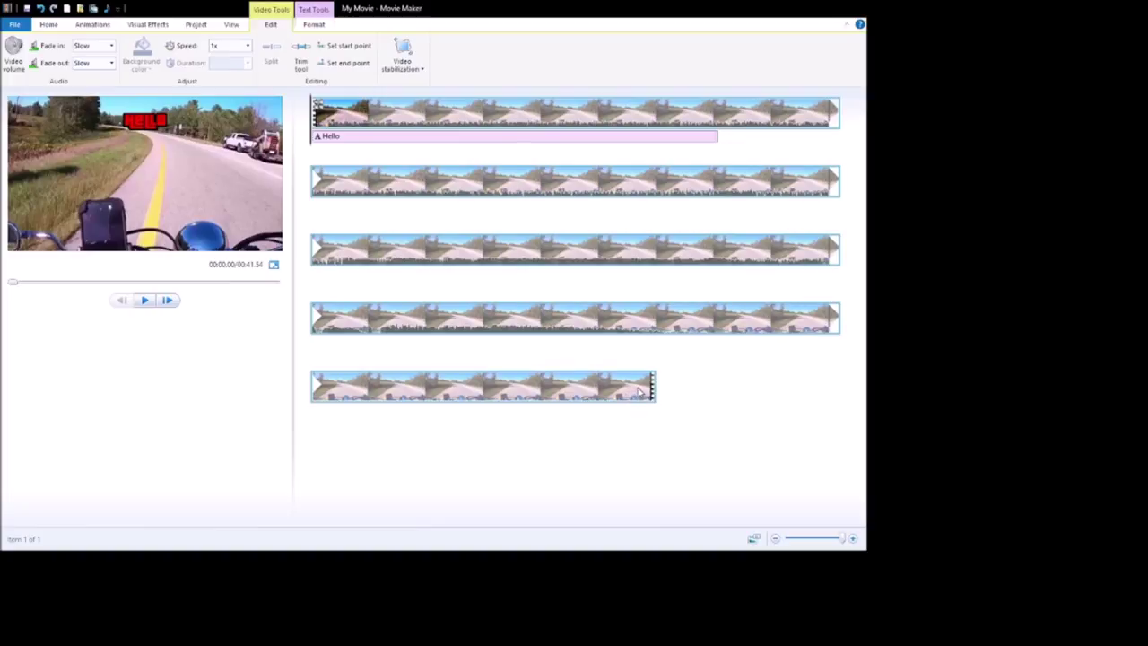
Trial-trim the clip's end point to 38.49s, cancel it, and turn on audio waveforms
left_click(301, 61)
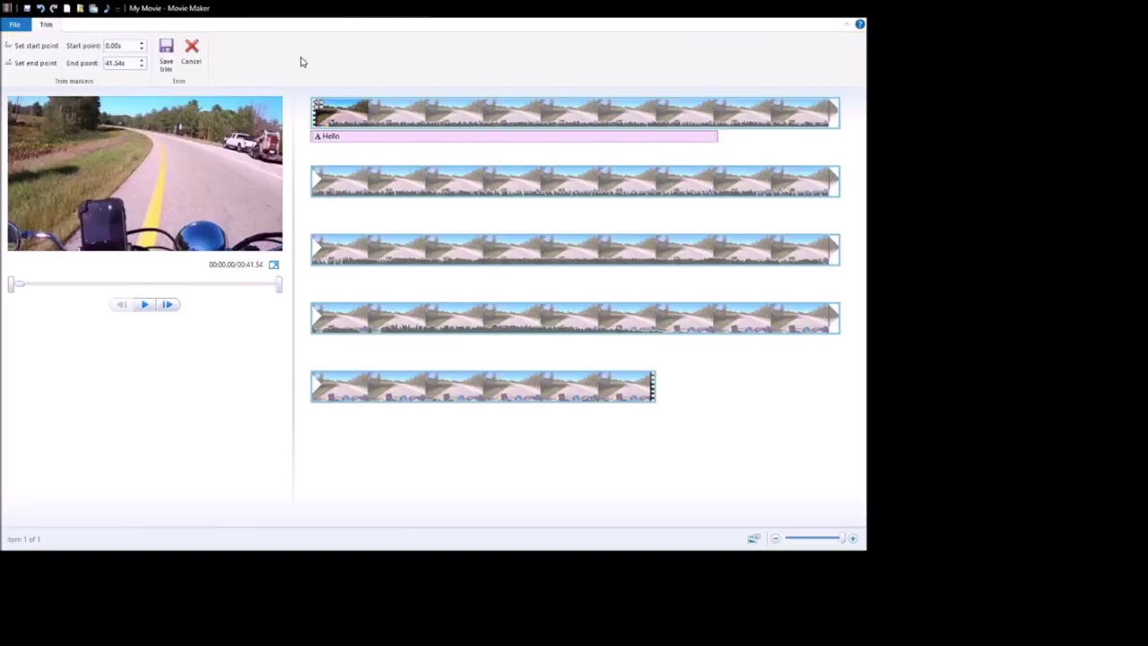
left_click(141, 67)
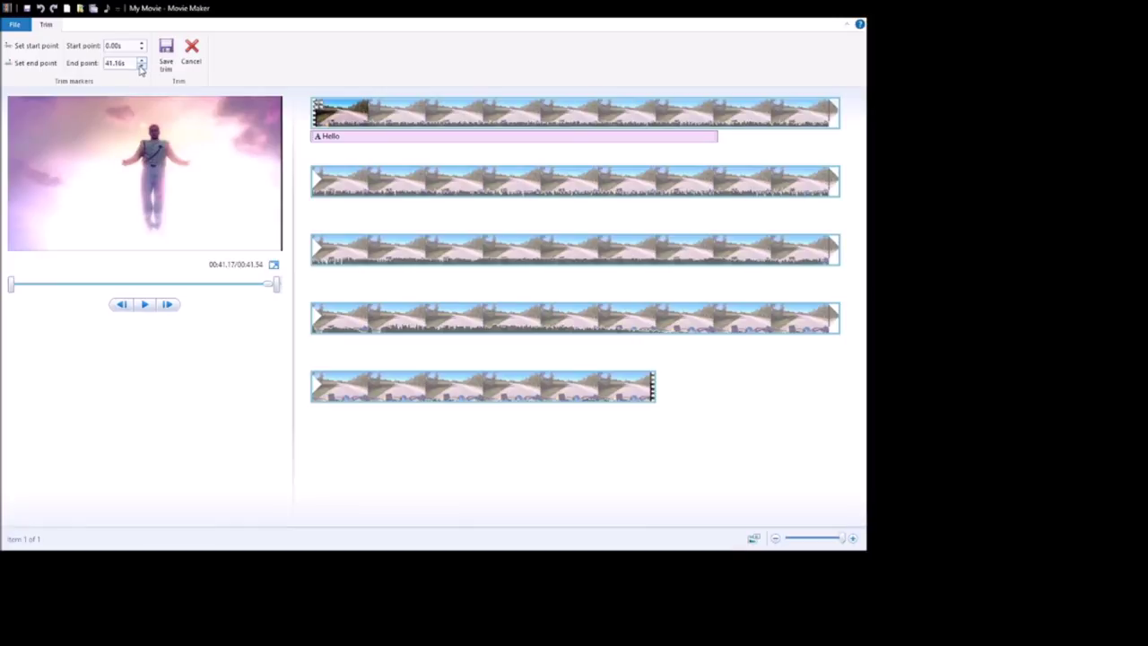
left_click(141, 67)
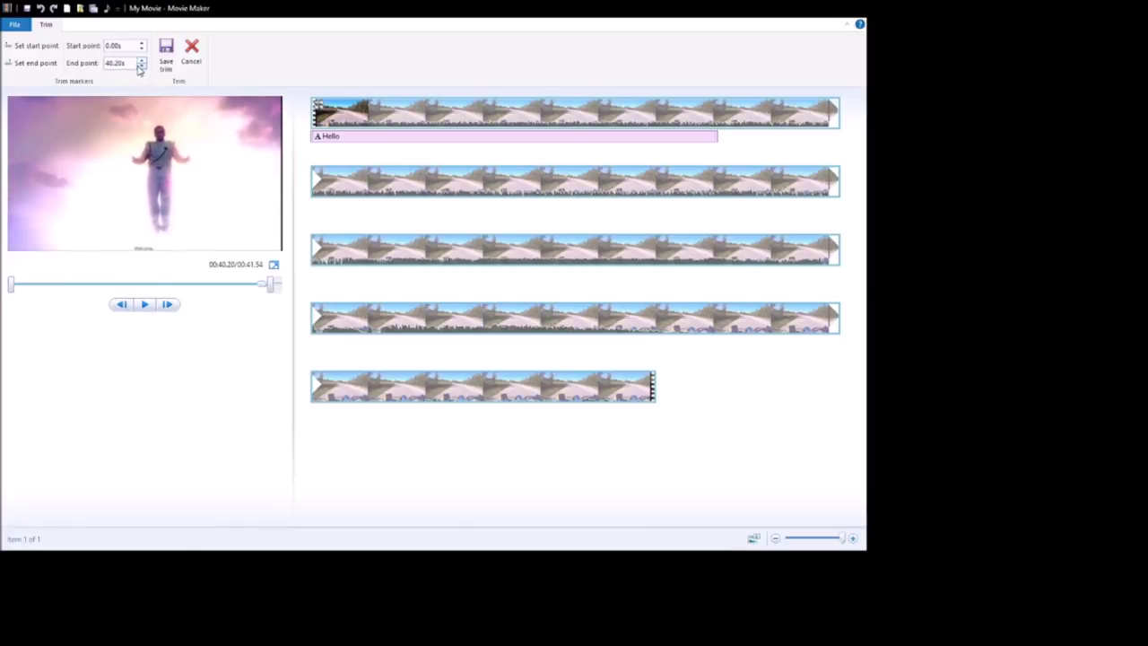
left_click(141, 67)
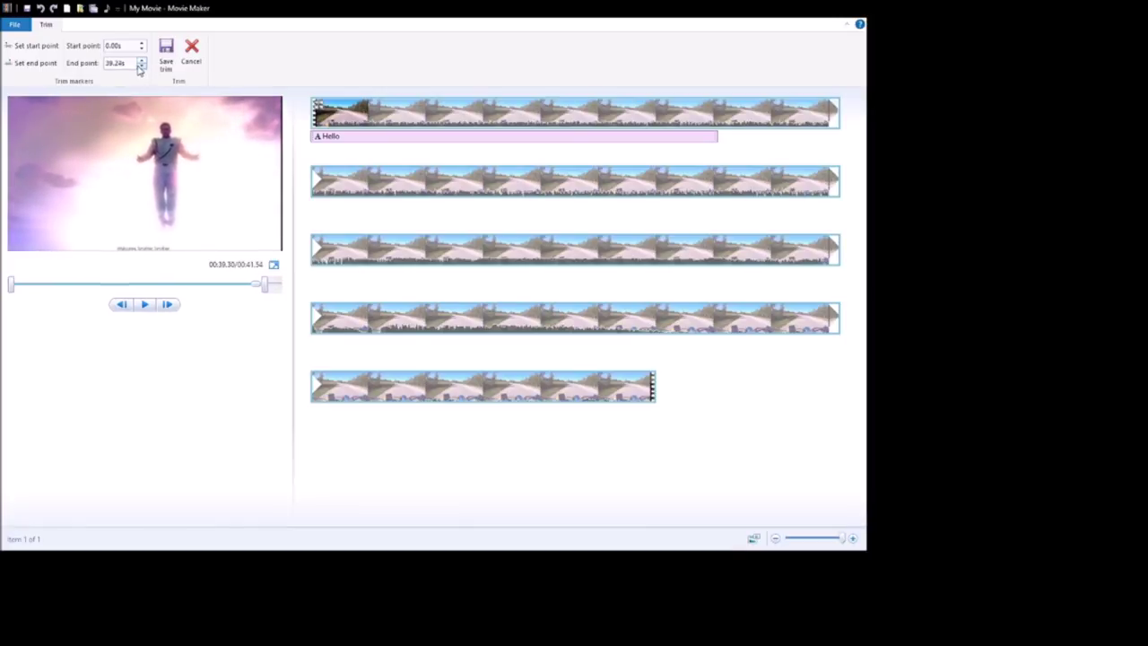
left_click(140, 67)
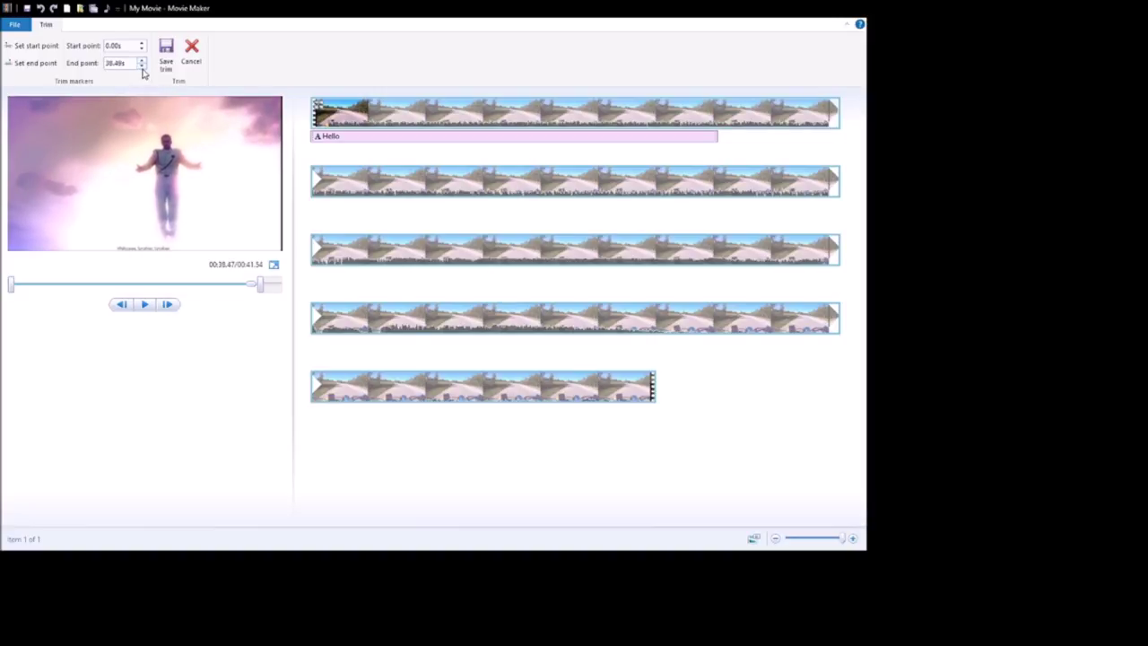
left_click(197, 48)
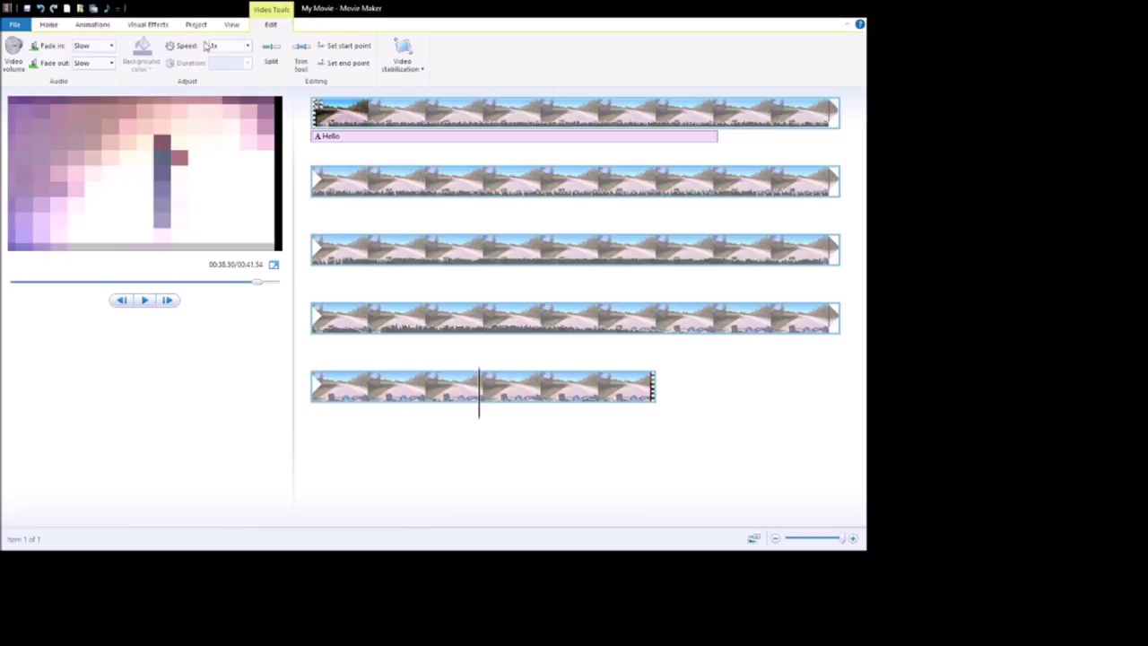
left_click(232, 25)
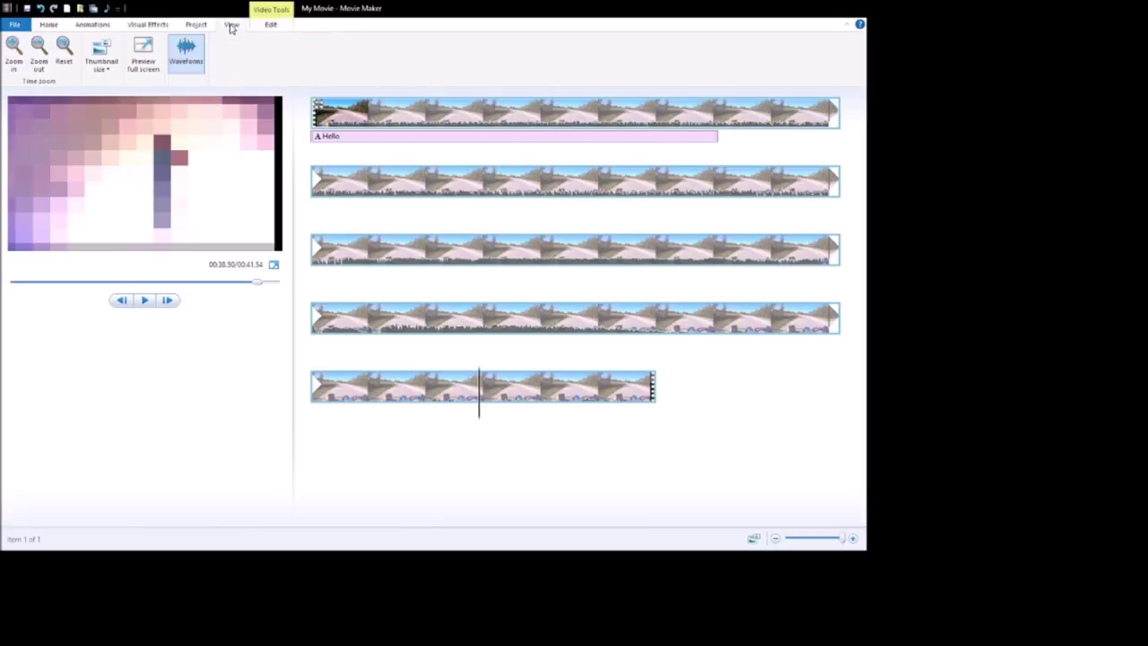
left_click(187, 53)
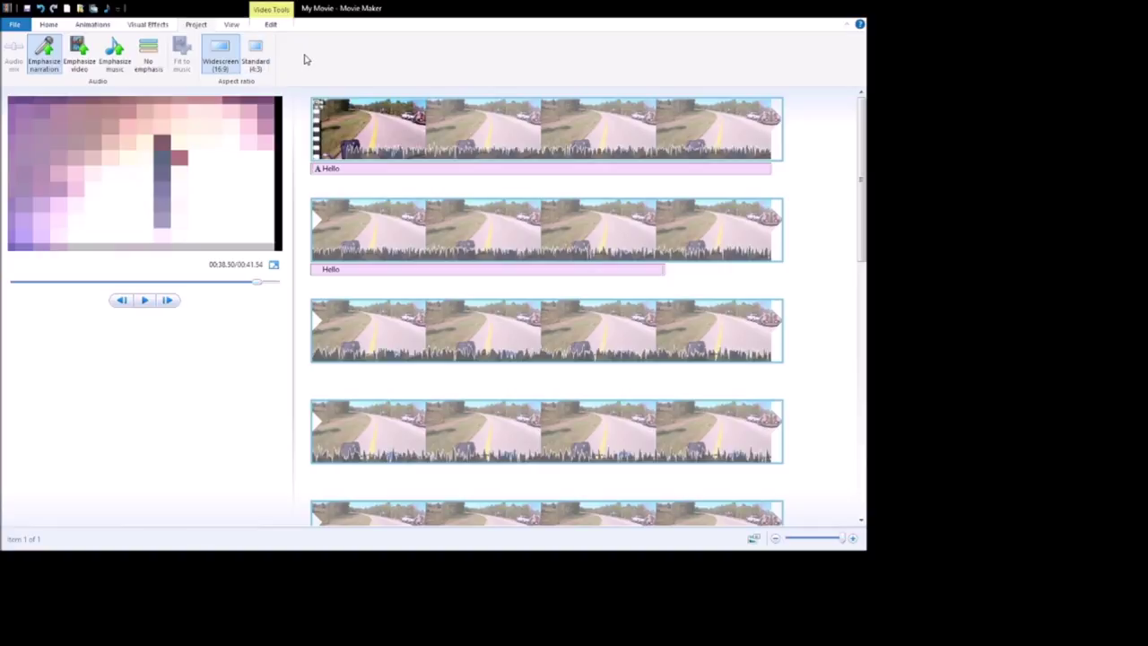
Add a 7-second 'My Movie' title card at the start of the project
left_click(90, 25)
left_click(50, 25)
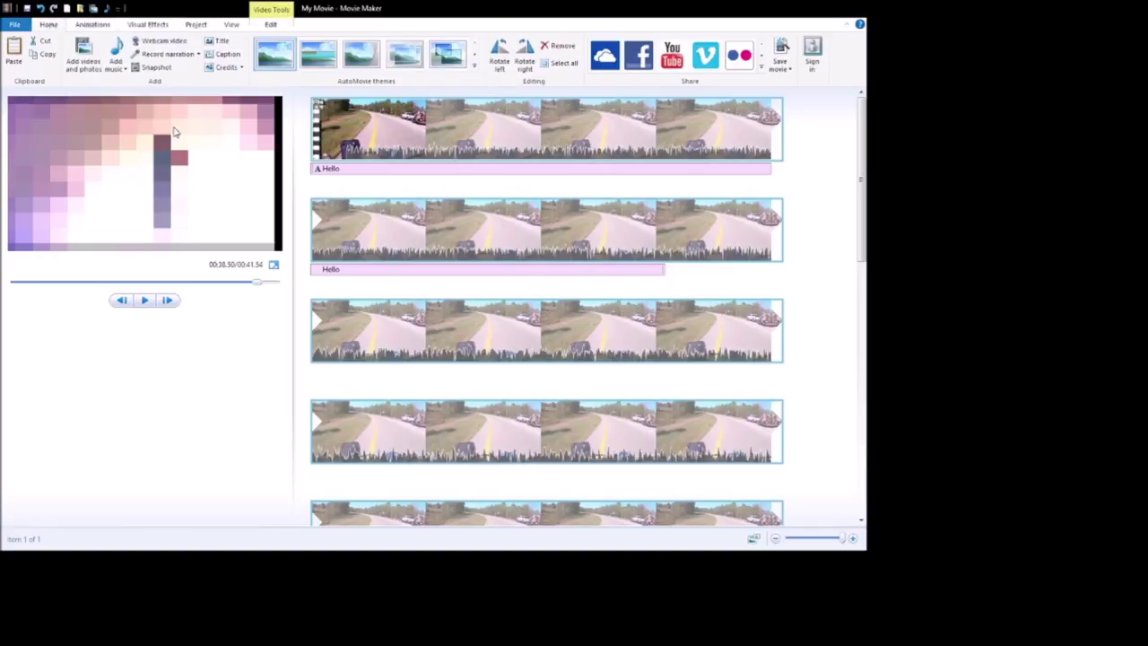
left_click(221, 42)
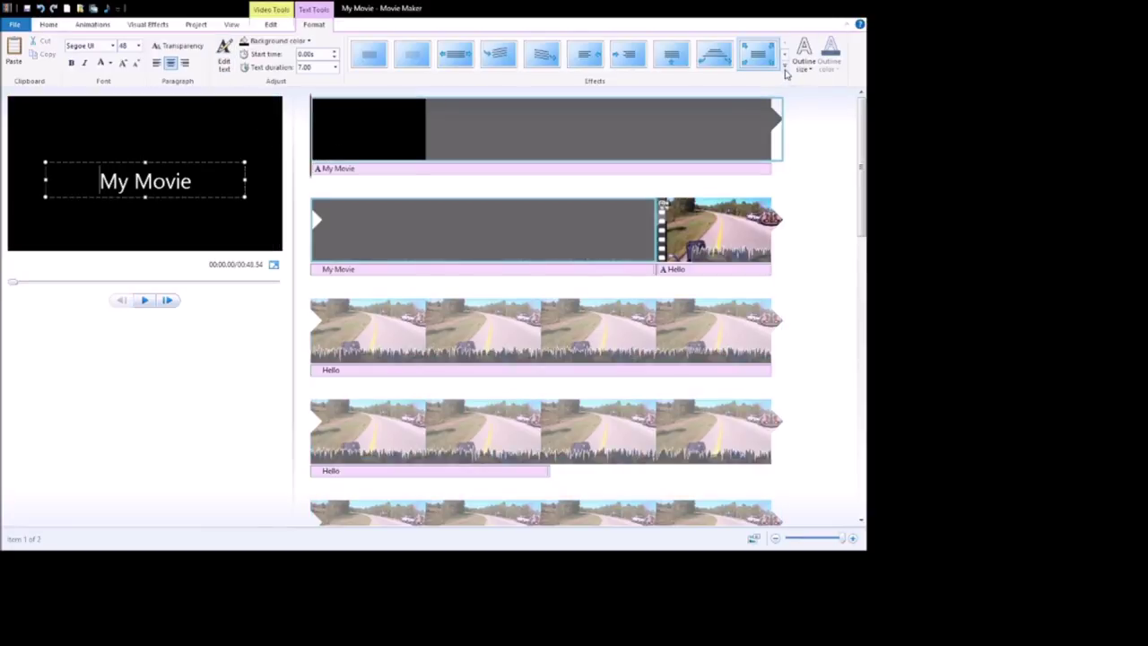
left_click(621, 231)
key("space")
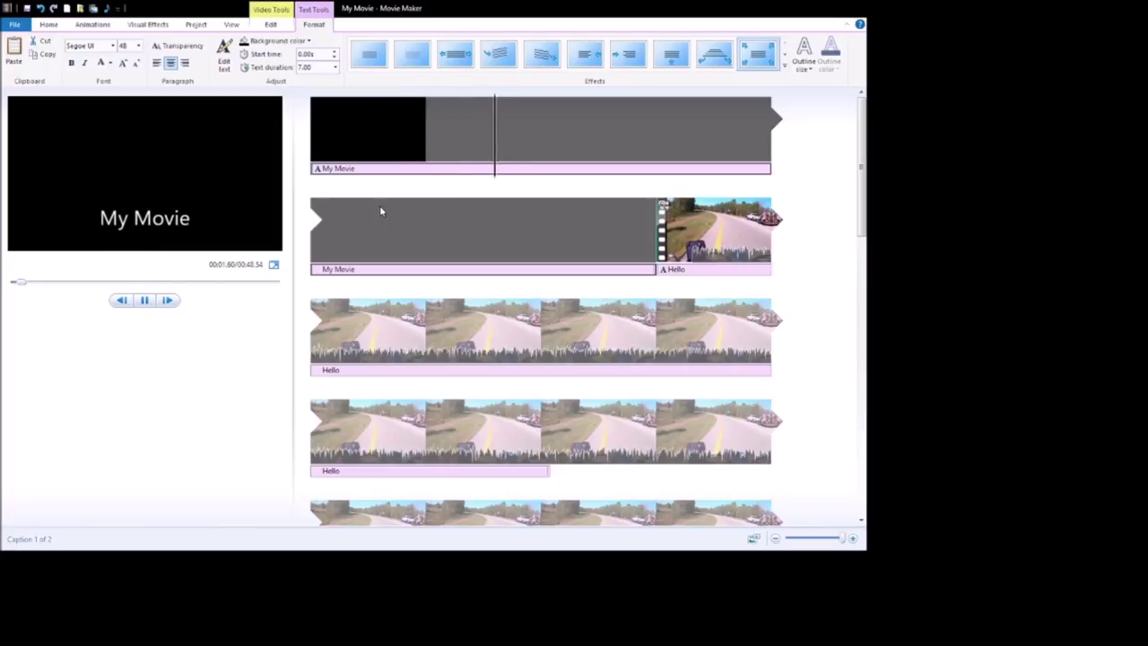
key("space")
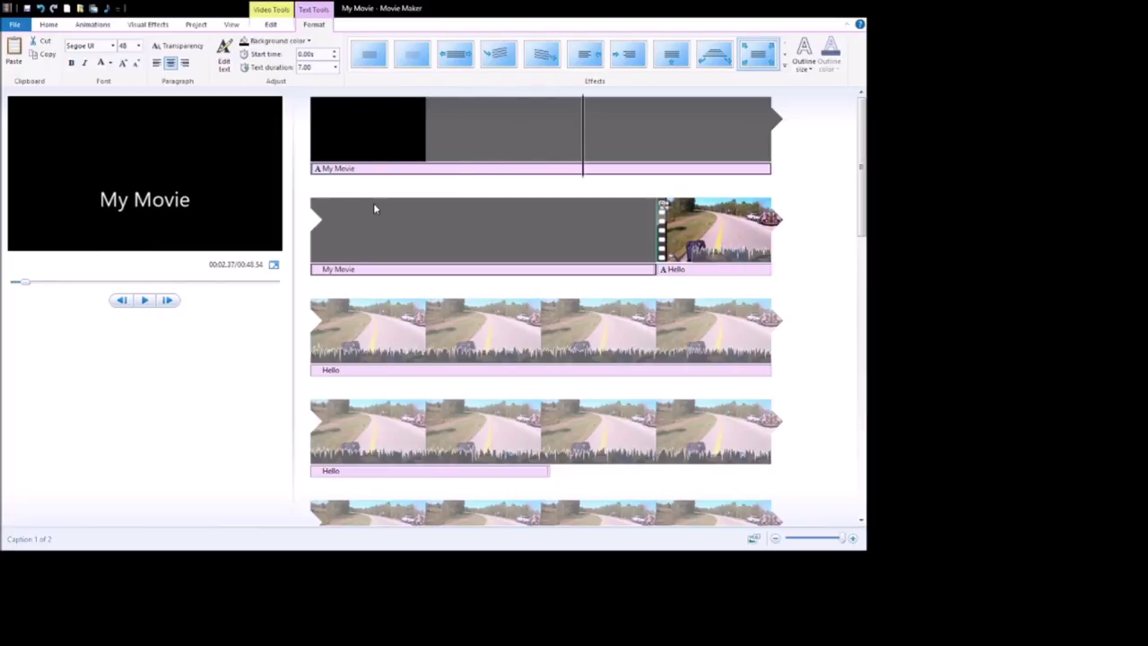
left_click(374, 169)
key("space")
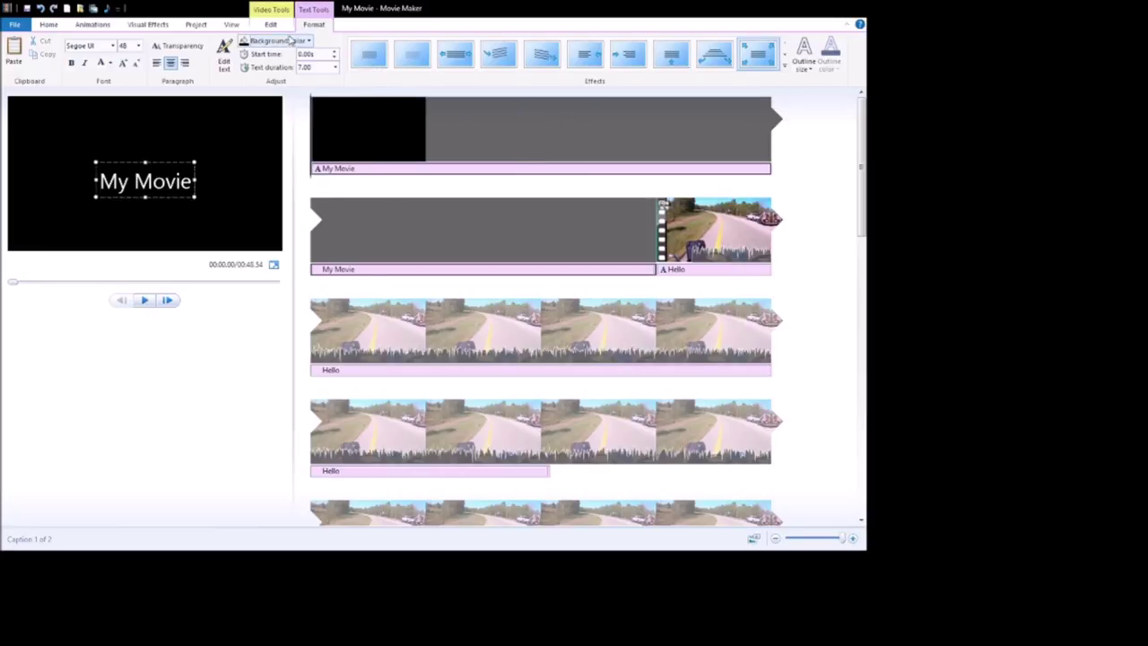
Play the movie from the My Movie title and restore the 48.54-second timeline length
left_click(144, 26)
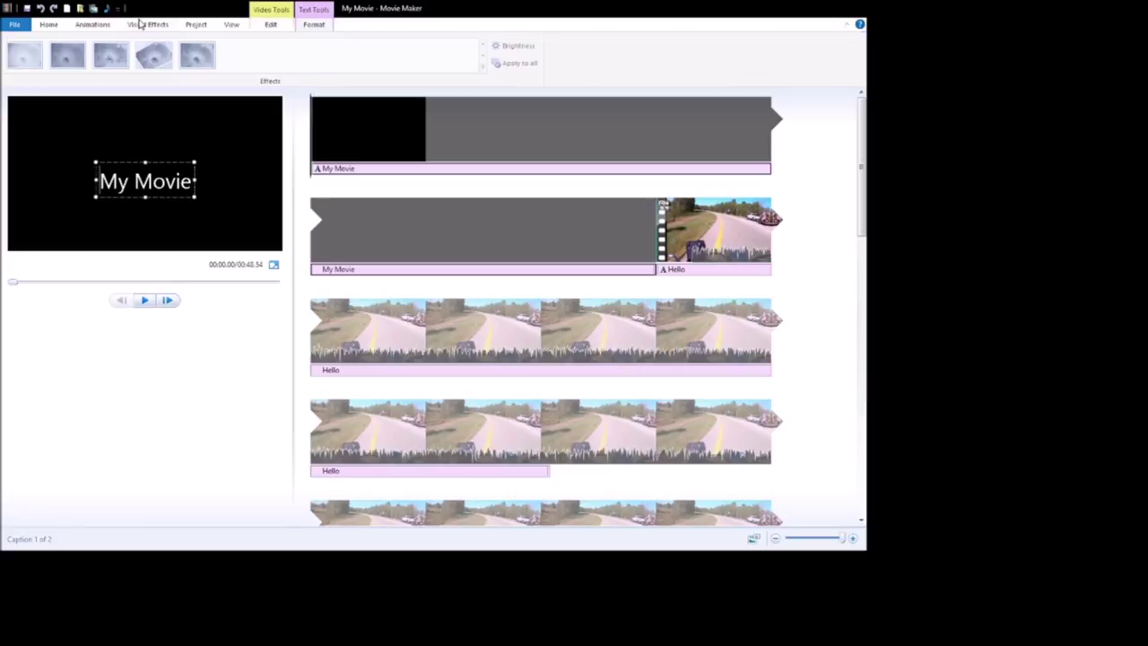
left_click(95, 27)
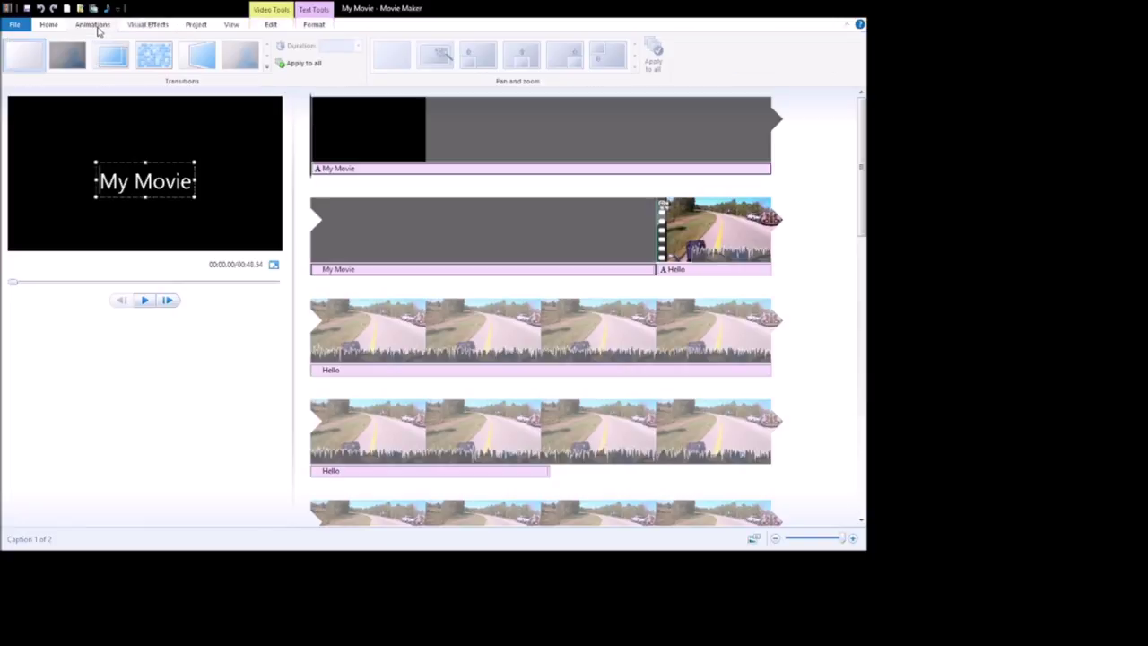
left_click(145, 27)
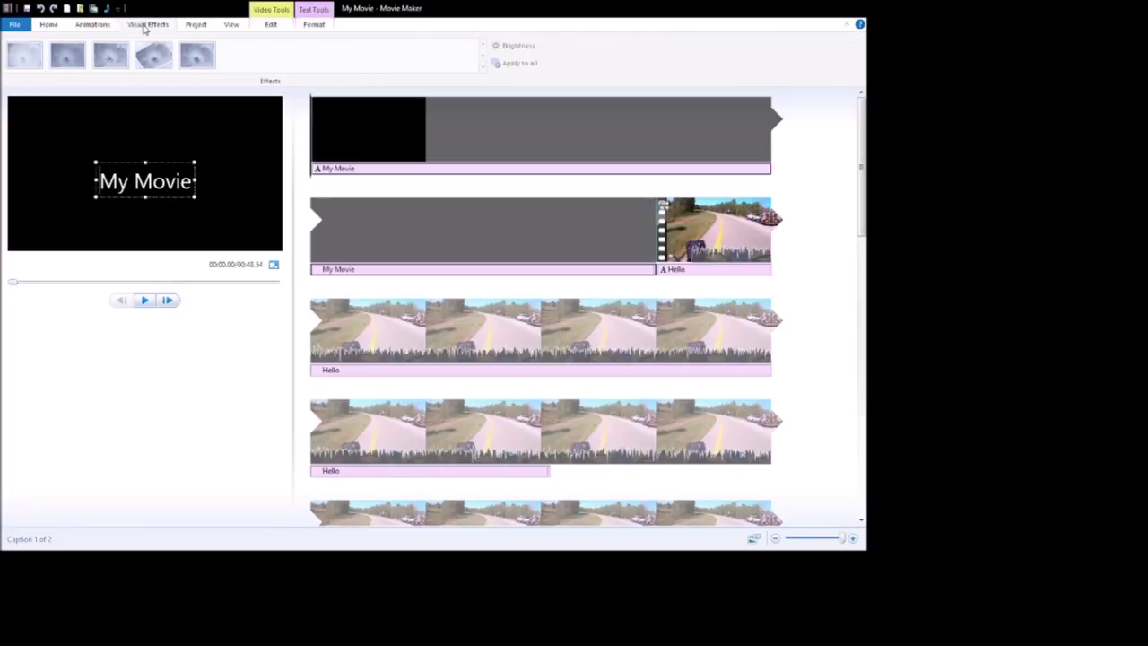
left_click(230, 26)
left_click(51, 27)
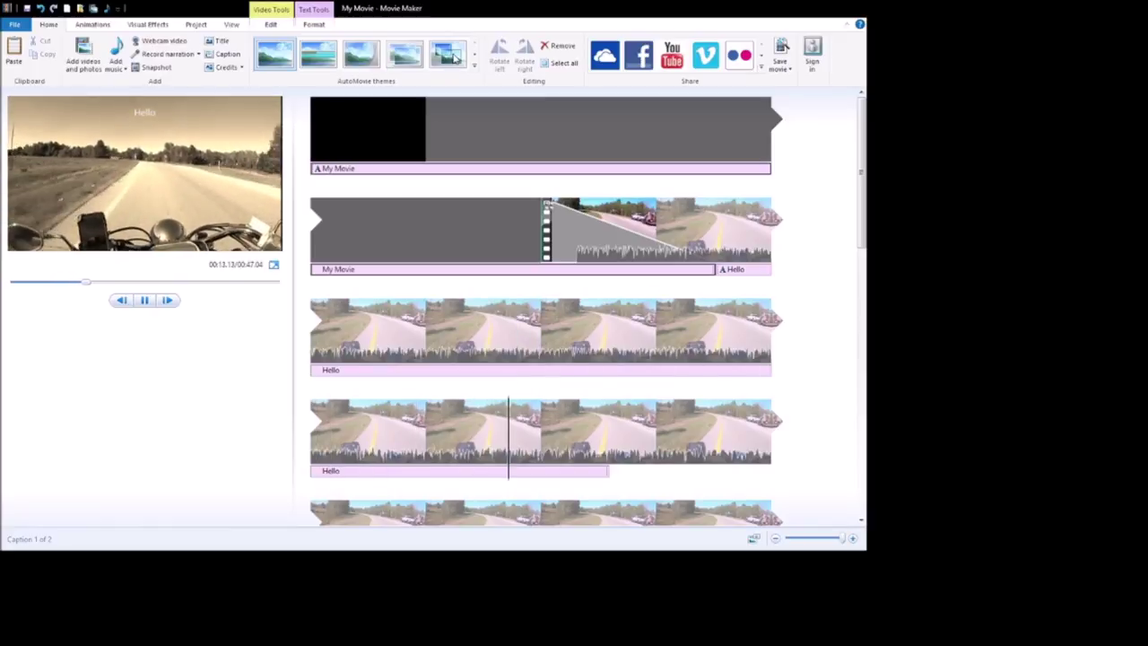
left_click(417, 63)
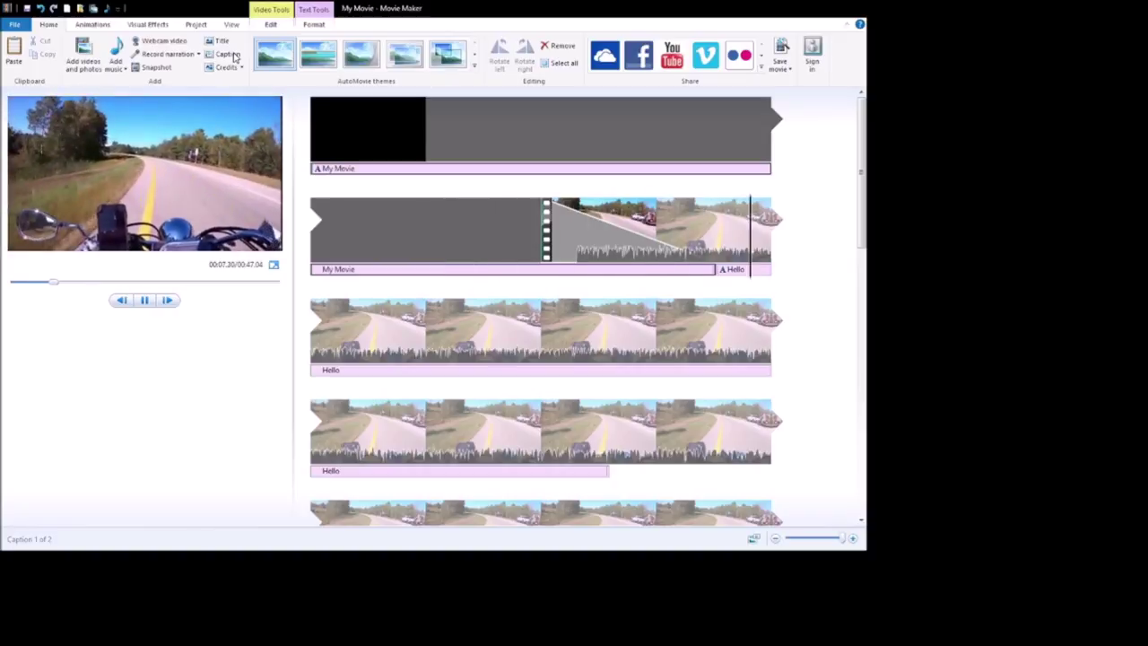
left_click(232, 54)
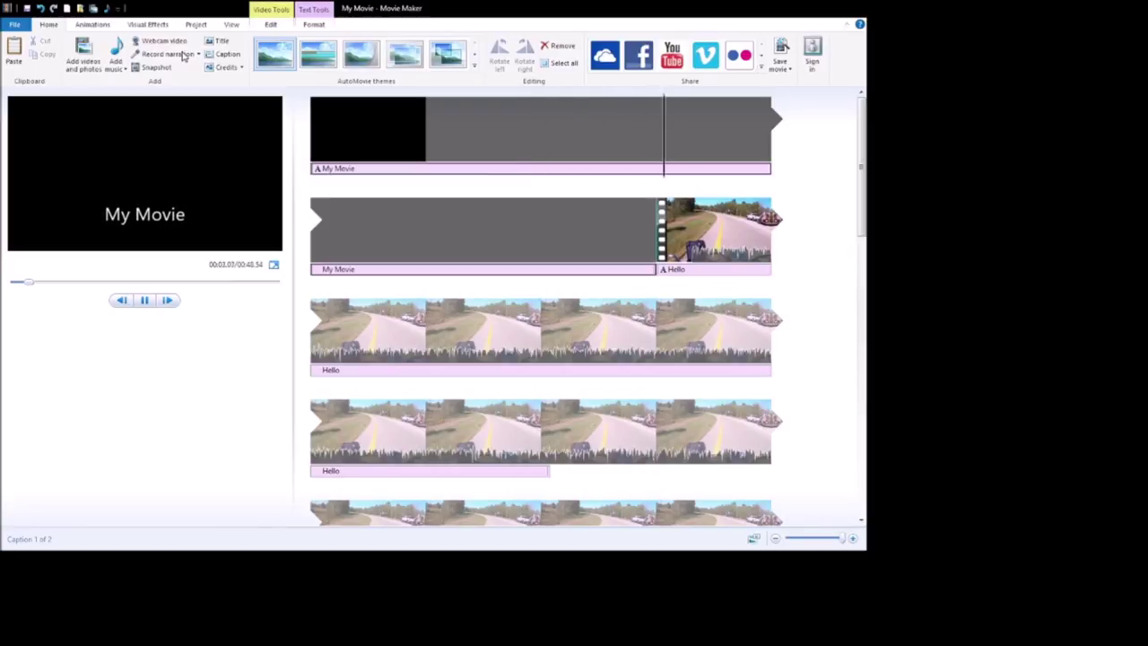
Show the My Movie title's text formatting options and play, pause and replay its preview
left_click(313, 24)
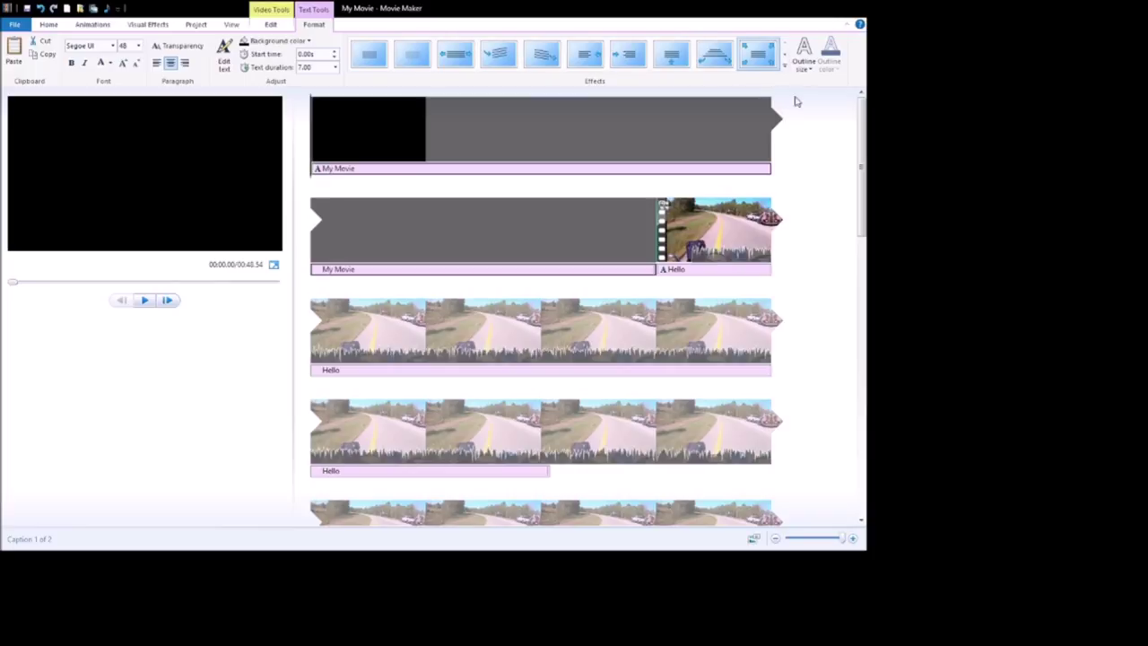
key("space")
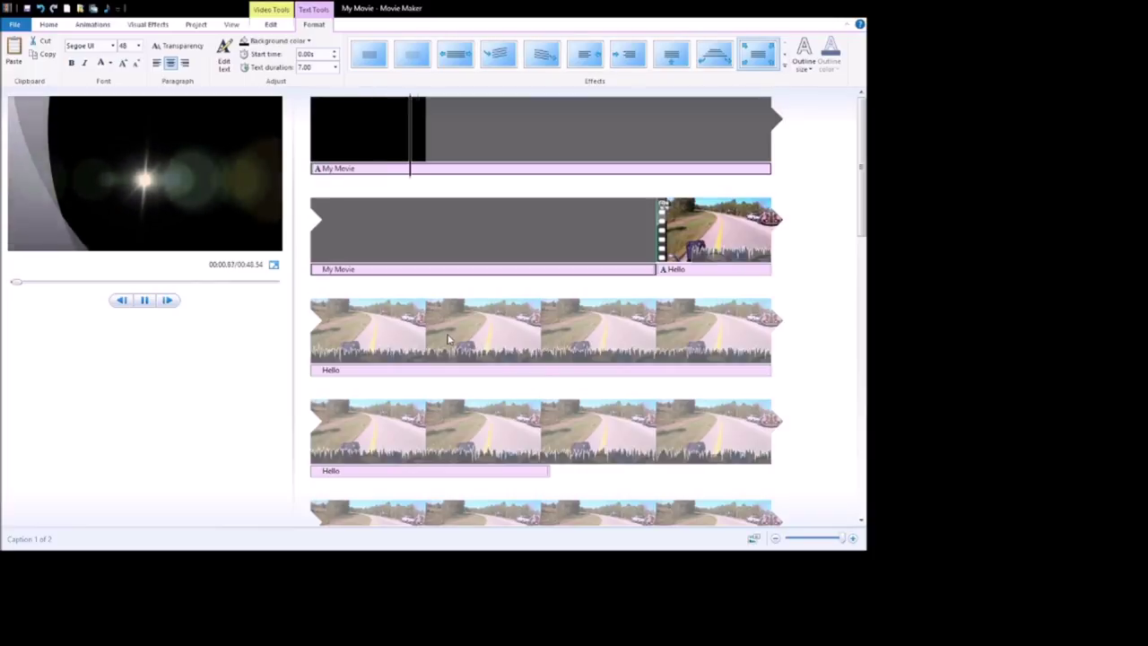
key("space")
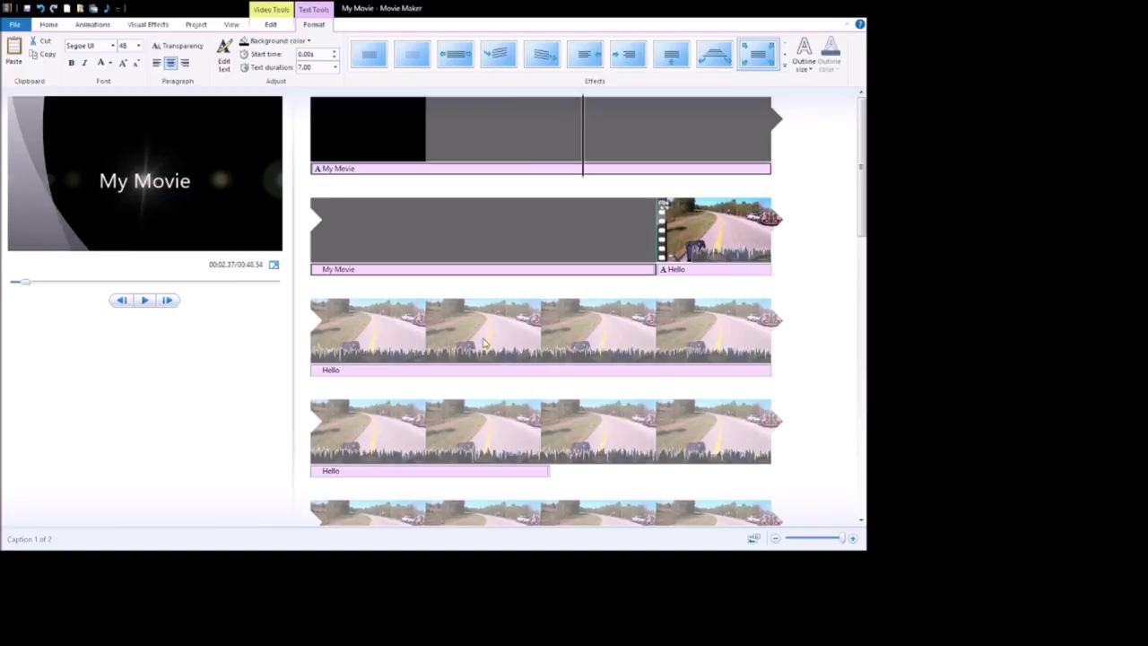
key("space")
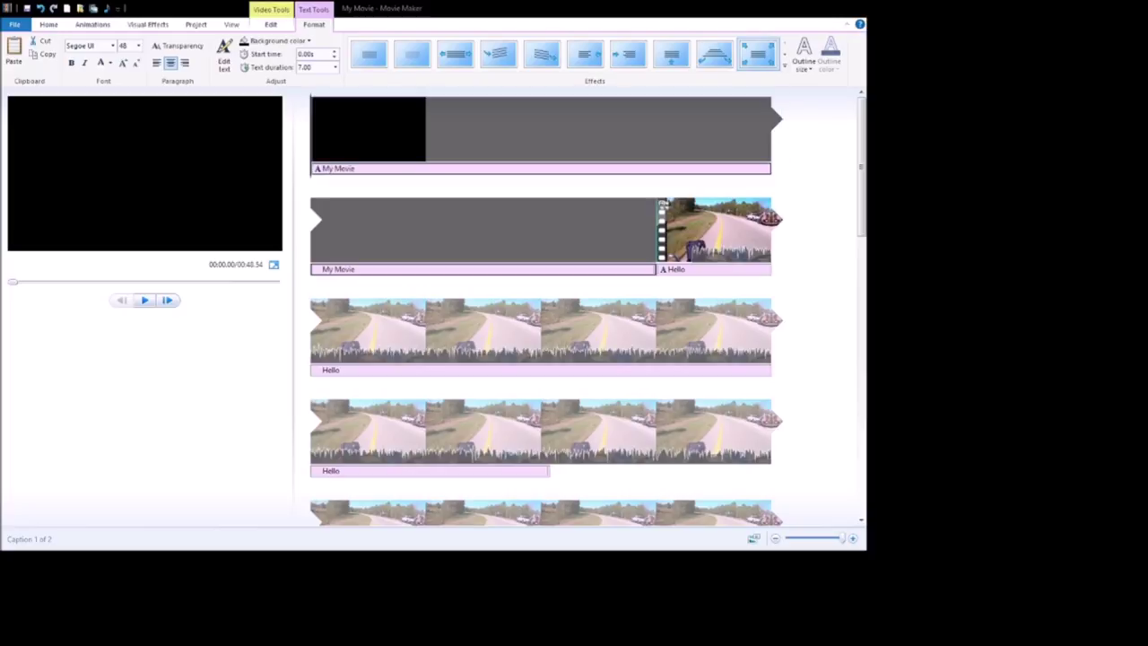
Paste 'Windows_MediaFeaturePack_x64_1903_V1' over the My Movie caption and widen its box to two lines
left_click(364, 173)
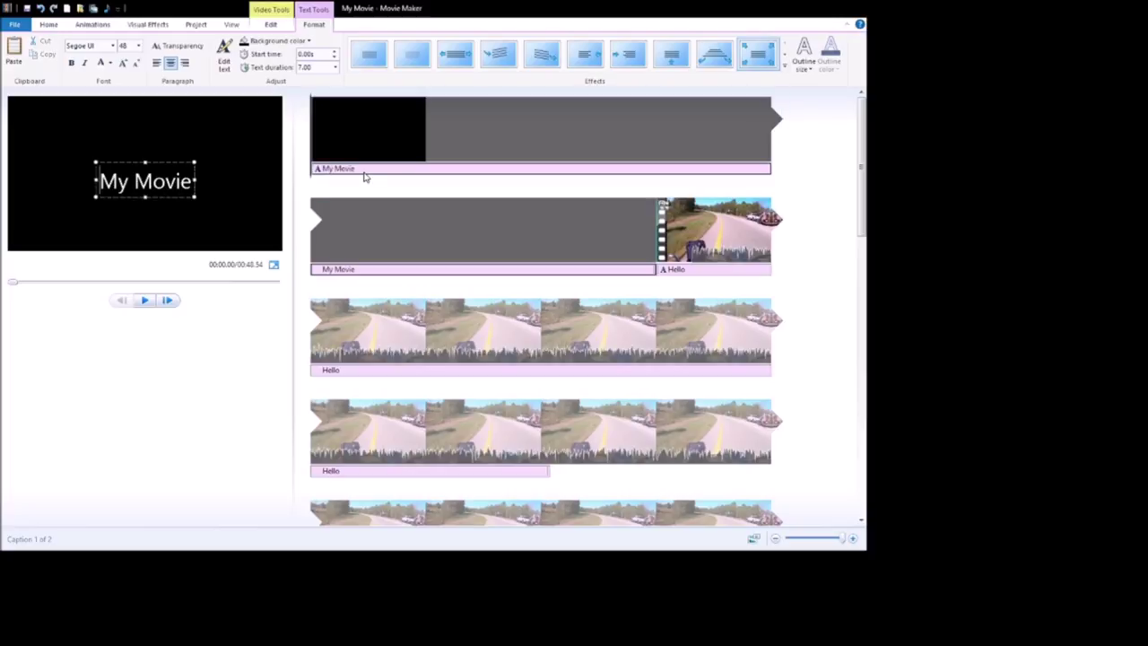
triple_click(150, 182)
type("Windows_MediaFeaturePack_x64_1903_V1")
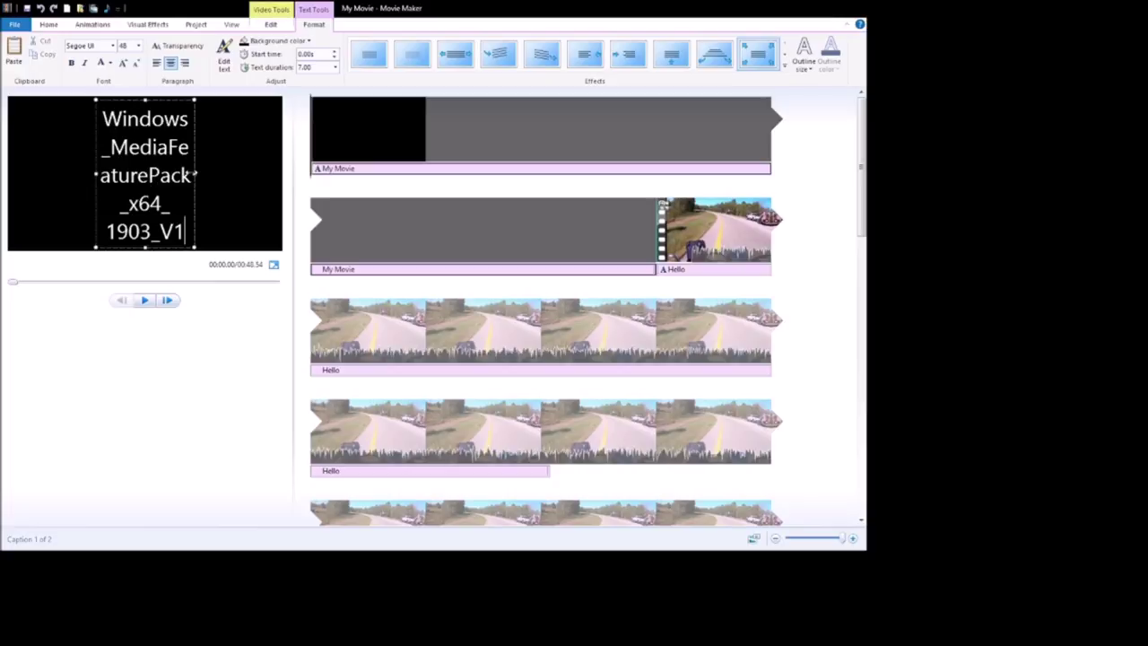
left_click_drag(196, 175, 275, 174)
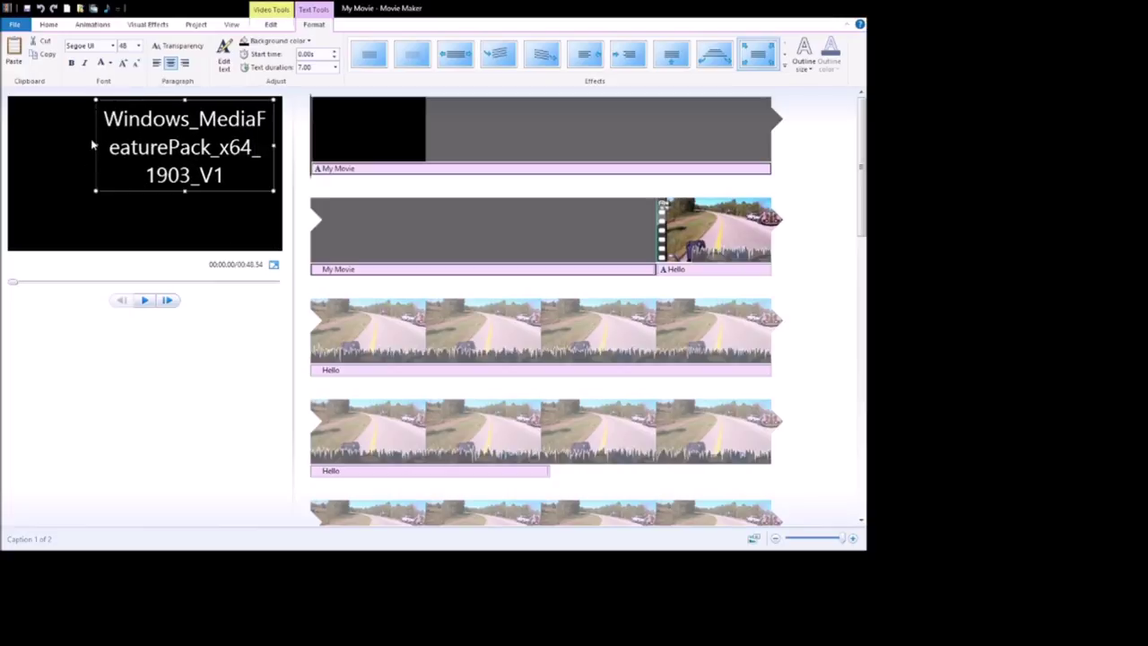
left_click_drag(94, 146, 12, 146)
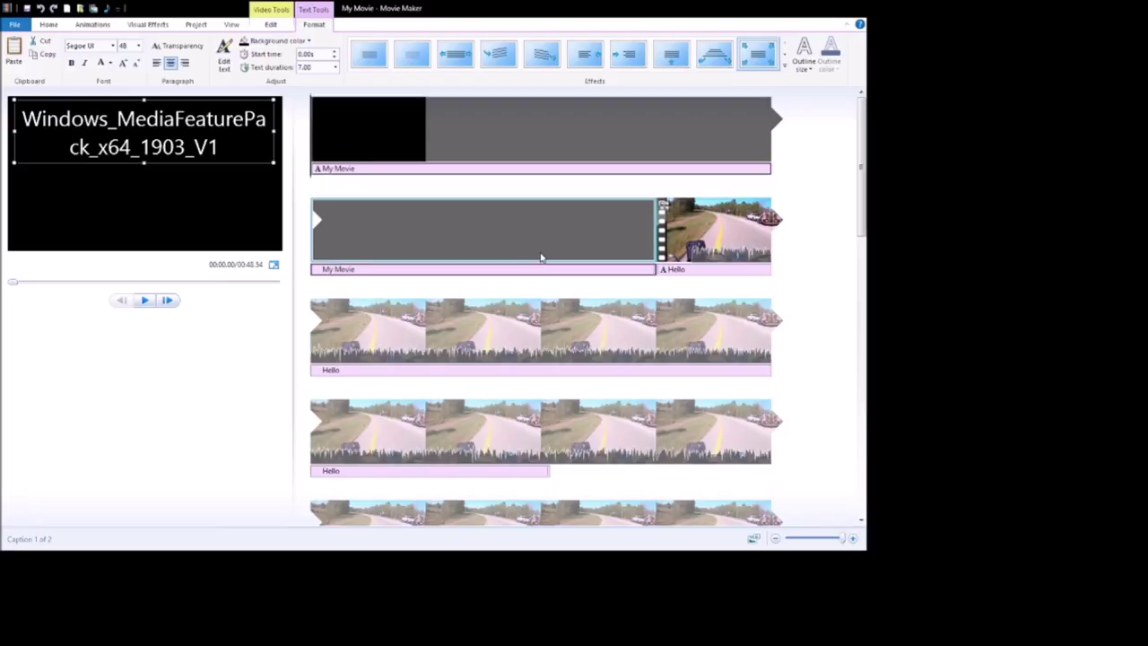
scroll(541, 257, "down", 5)
scroll(542, 253, "up", 5)
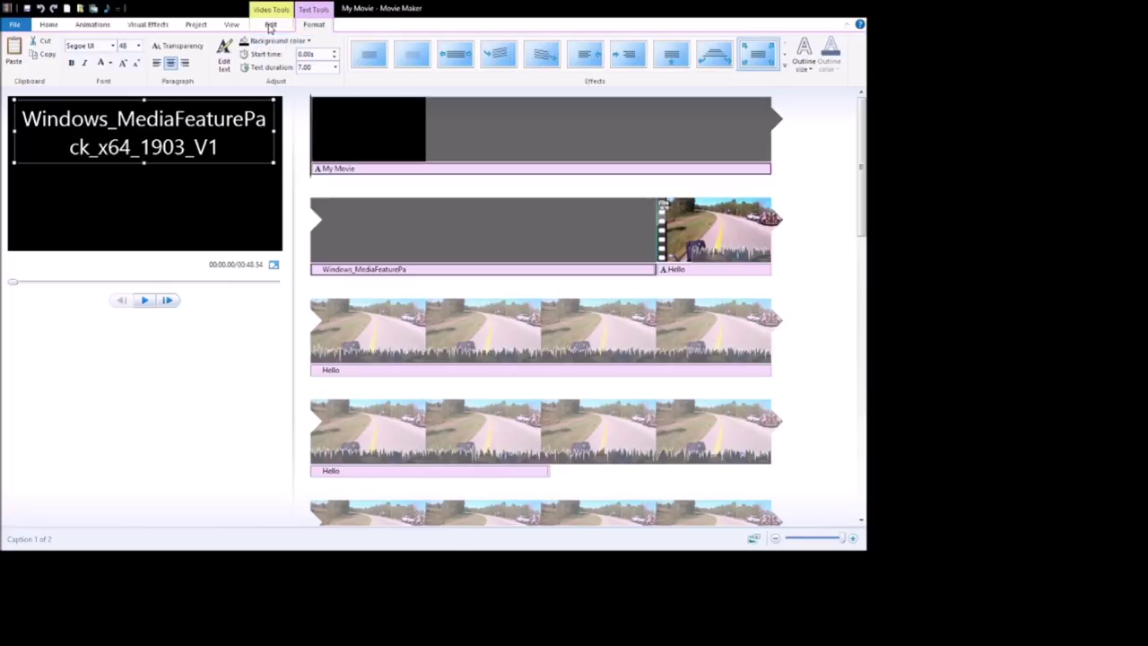
Return to the Home tab and click the timeline to commit the caption text
left_click(50, 25)
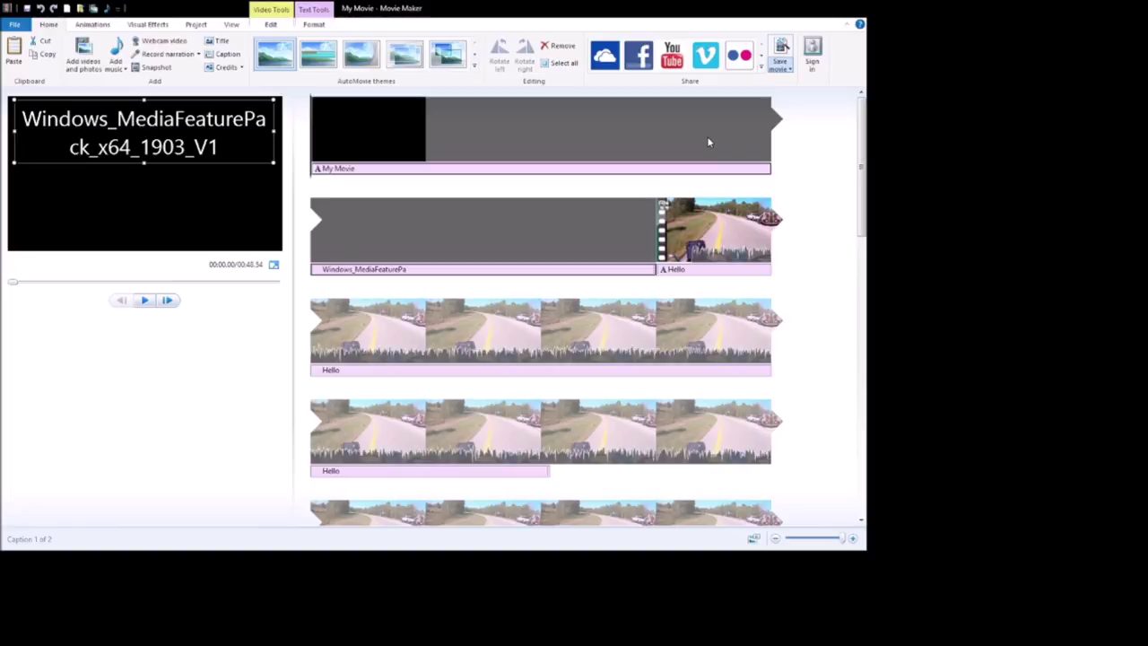
left_click(203, 380)
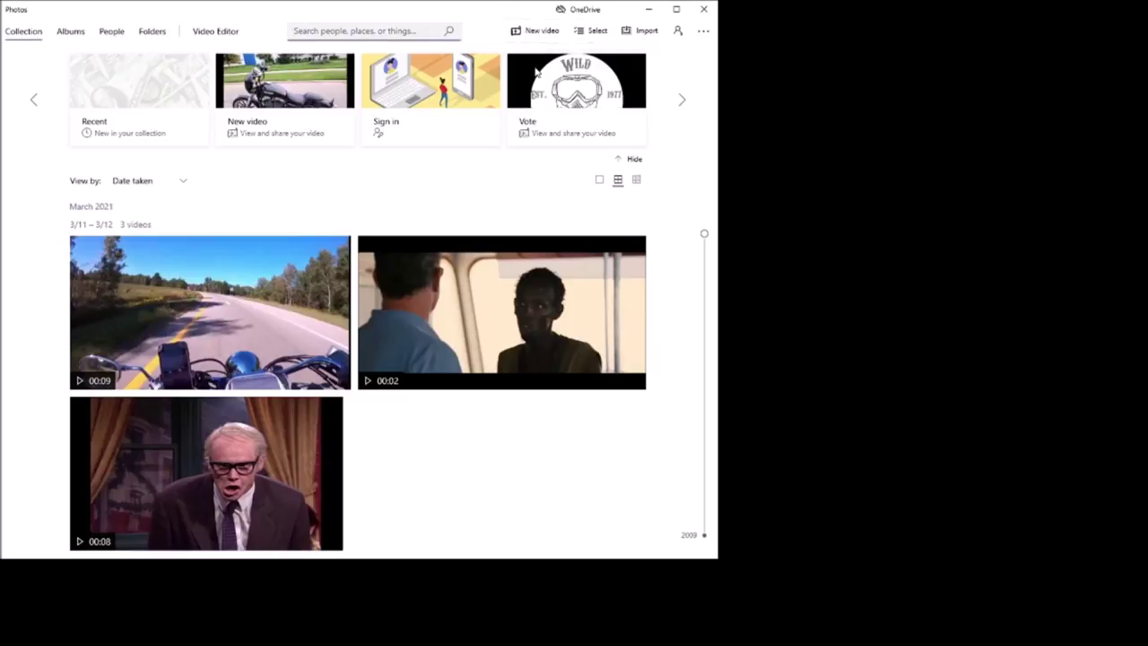
Start a new video with the motorcycle ride clip on the storyboard and a blank title card before it
left_click(536, 72)
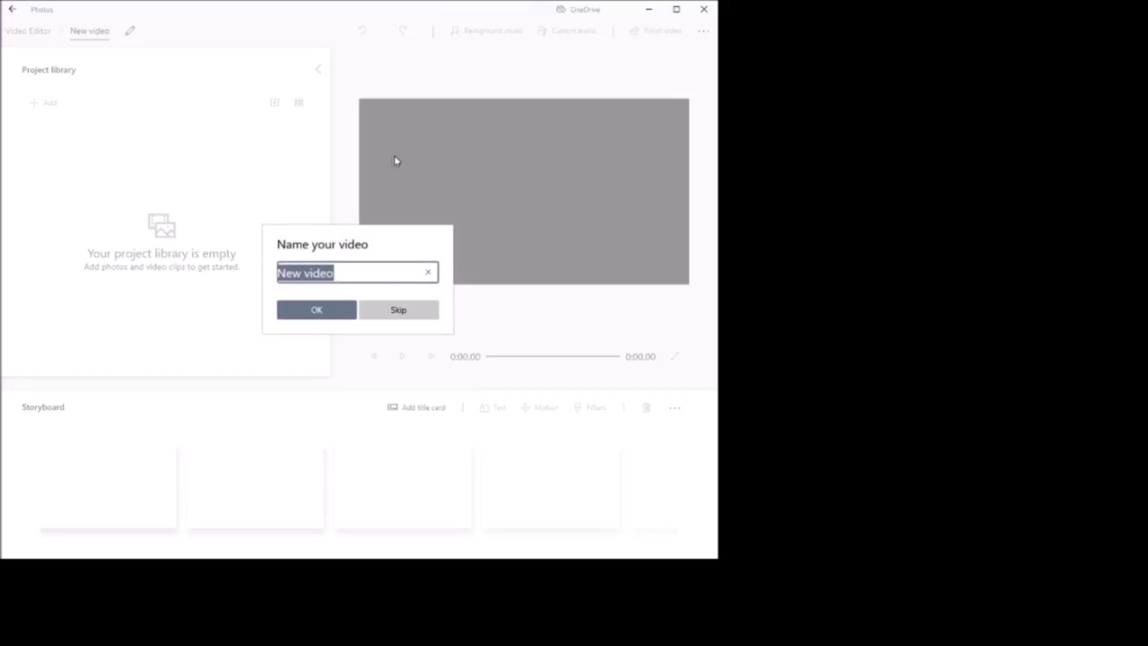
left_click(338, 311)
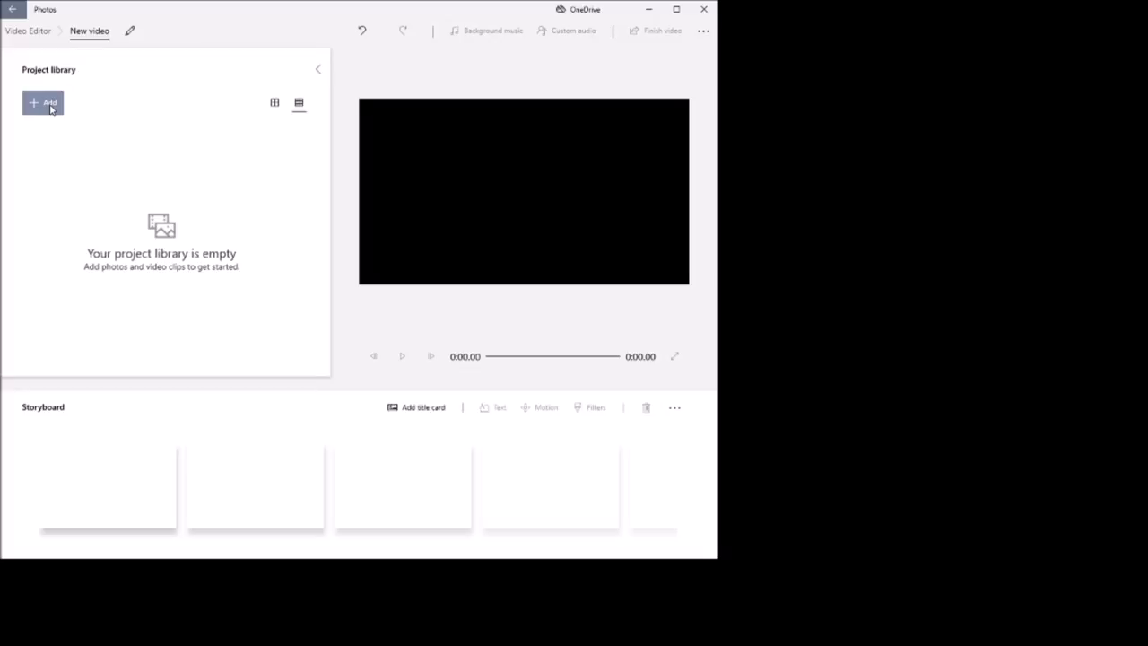
left_click(51, 108)
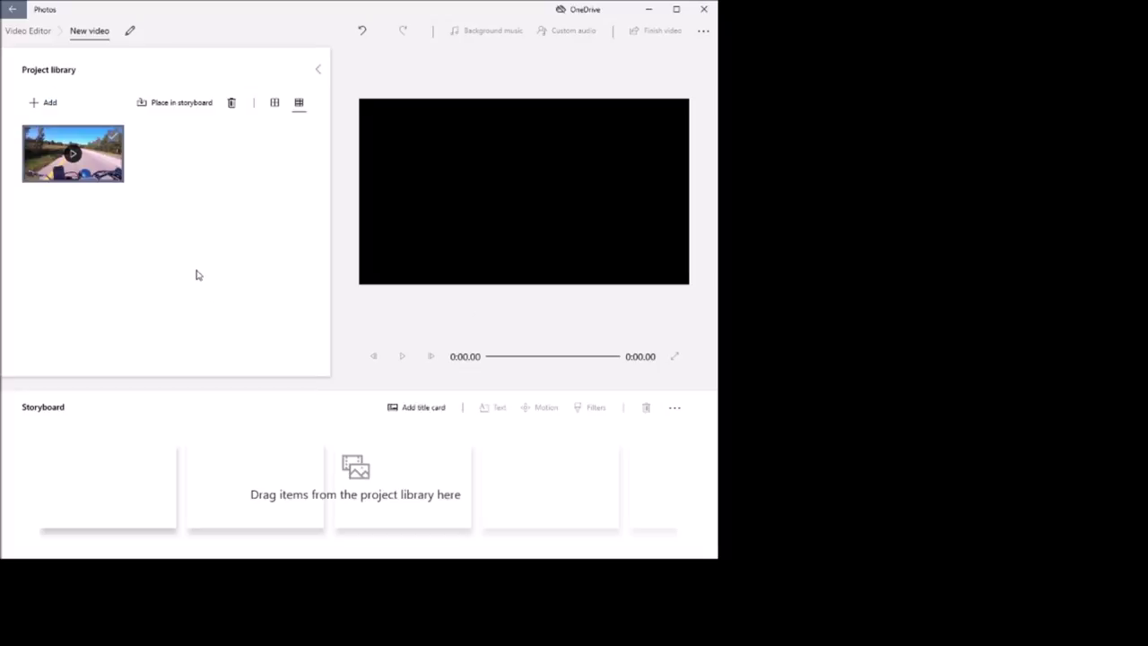
left_click_drag(81, 157, 130, 498)
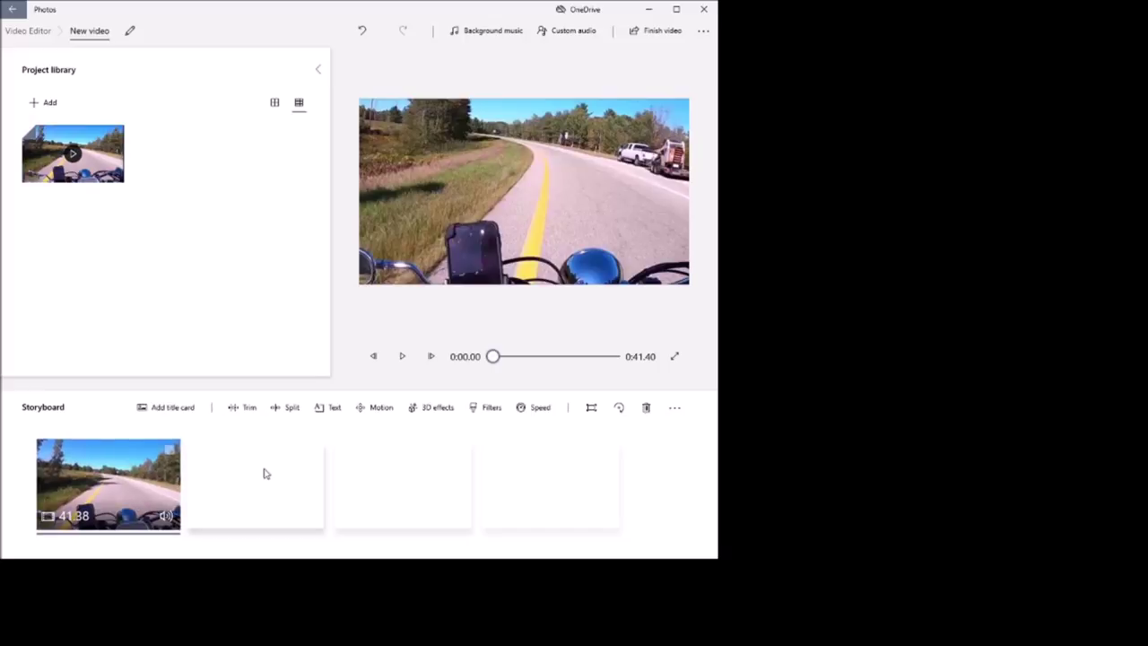
left_click(178, 411)
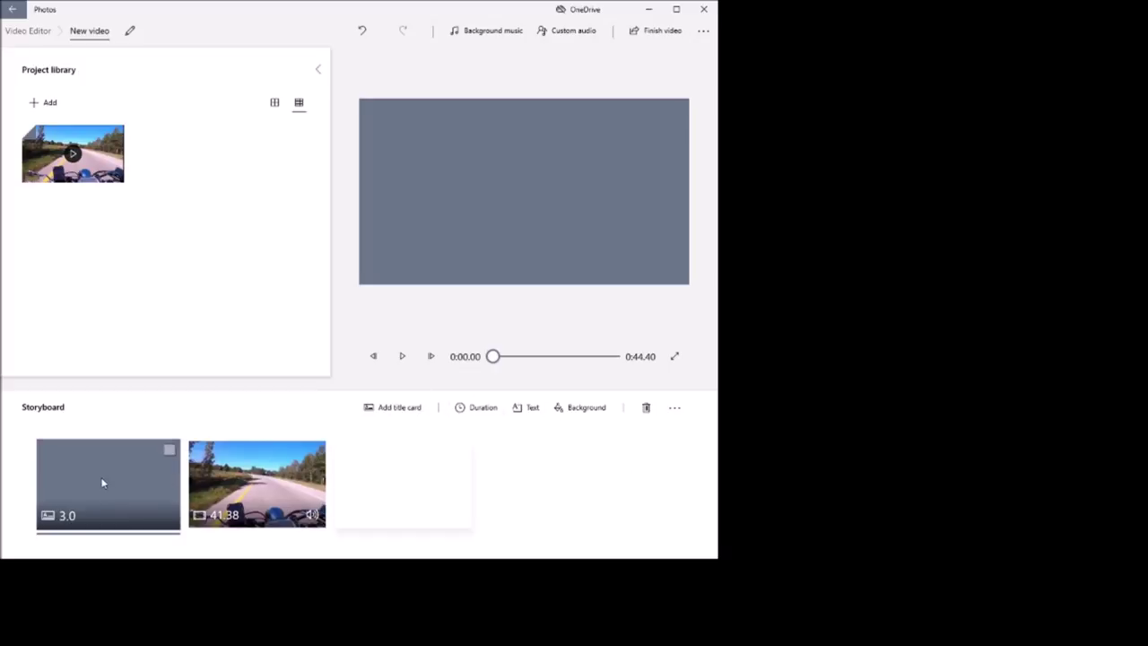
left_click(525, 409)
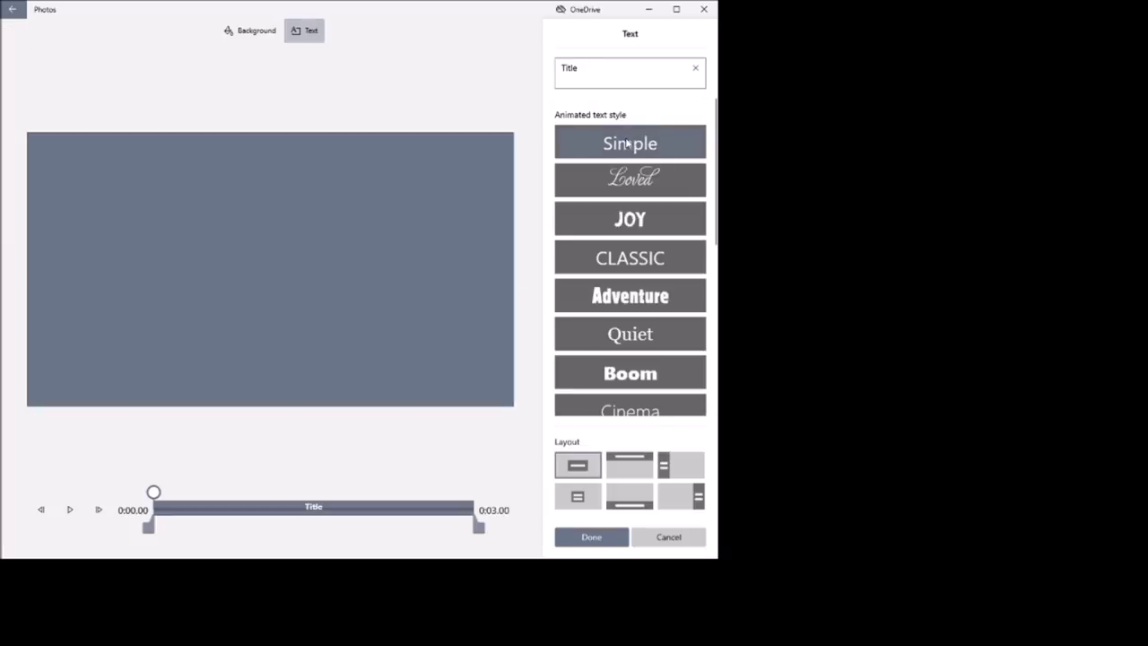
Replace the default title text with 'My Movie', briefly trying the Loved style
double_click(569, 69)
type("my ")
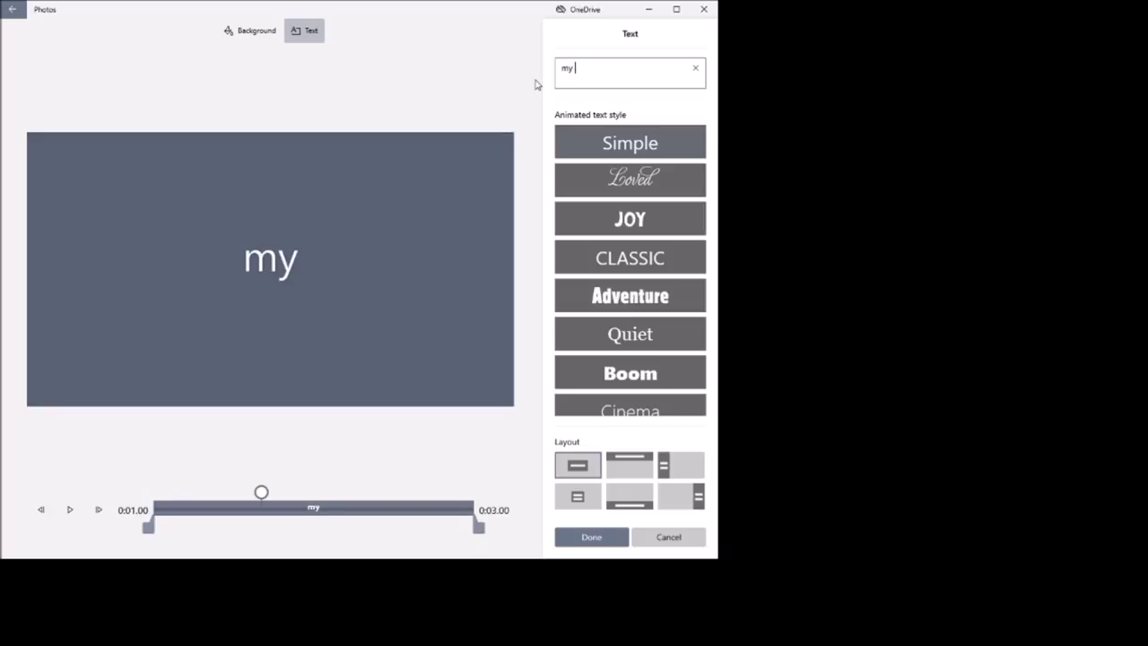
type("moVIE")
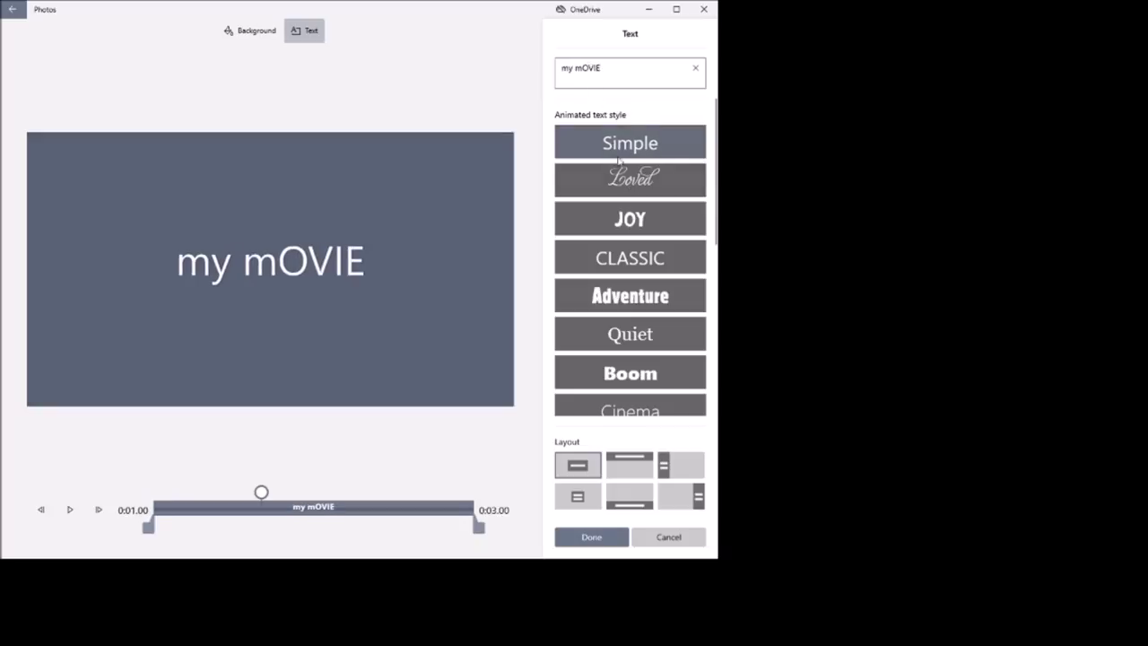
left_click(625, 184)
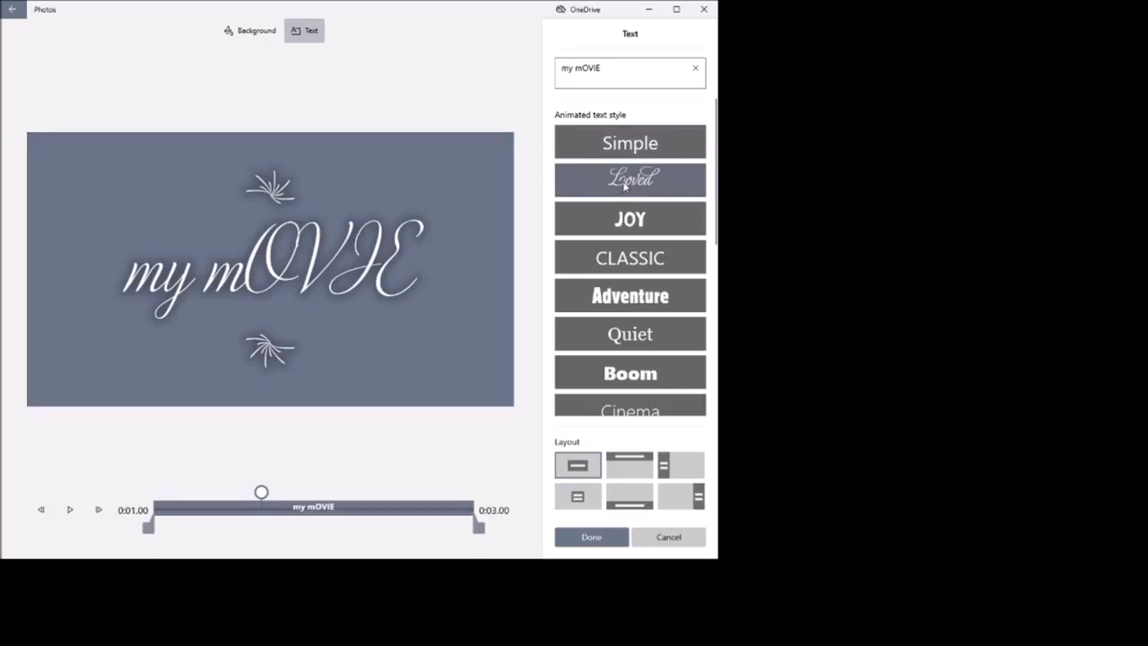
left_click(592, 80)
left_click_drag(601, 70, 555, 76)
type("mY mOV")
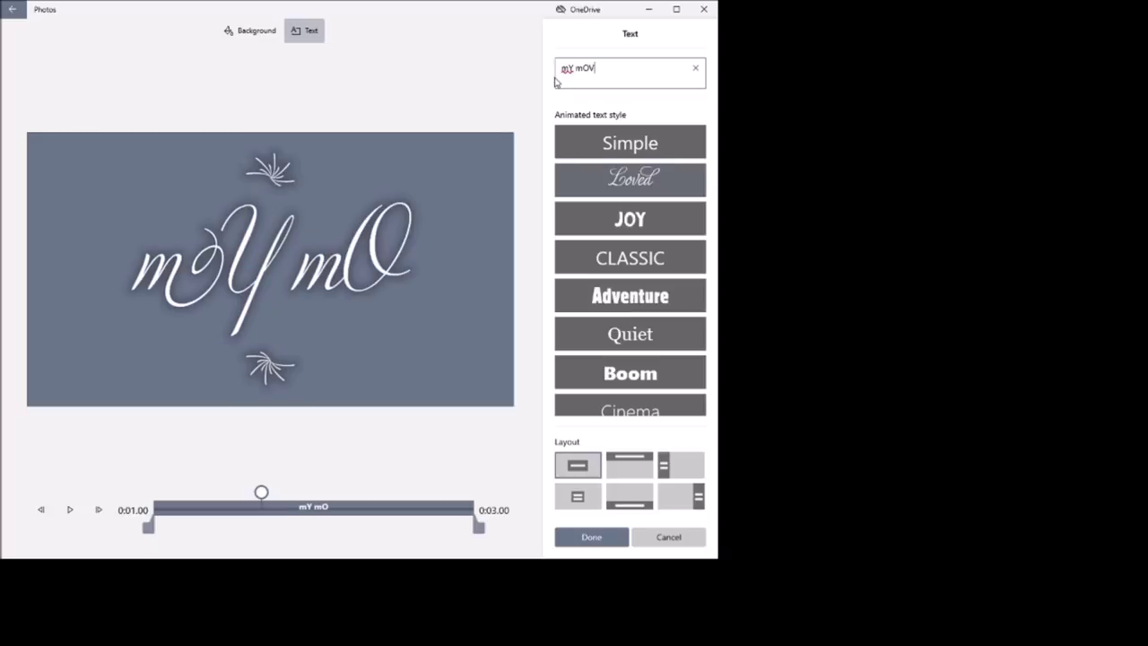
type("IE")
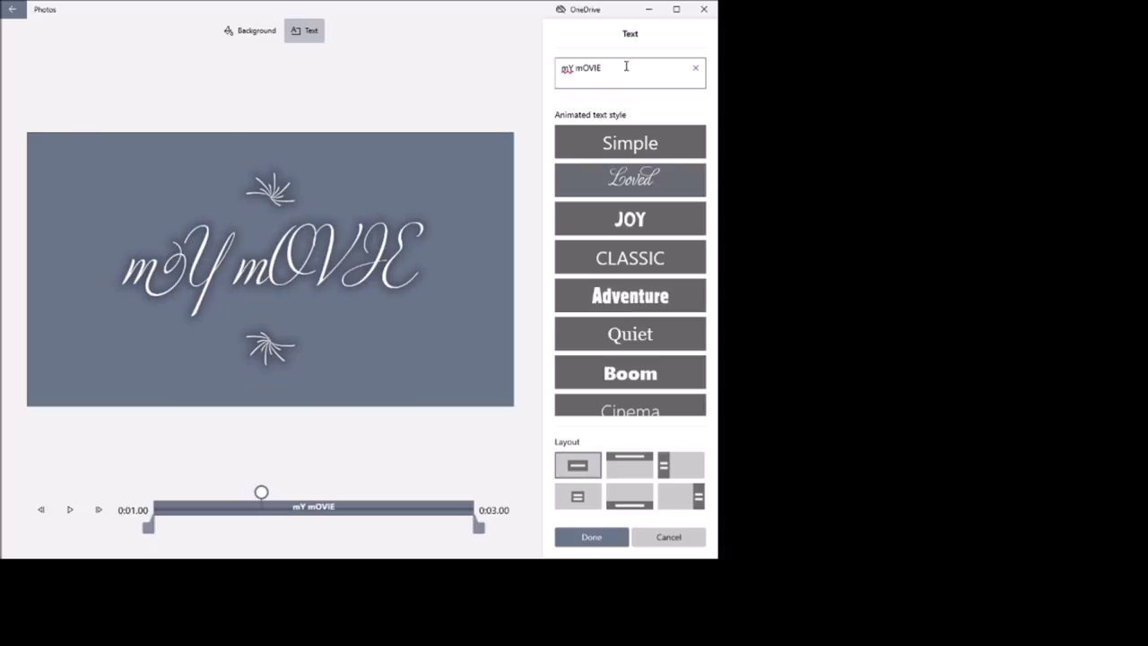
left_click_drag(626, 67, 552, 78)
type("My Movie")
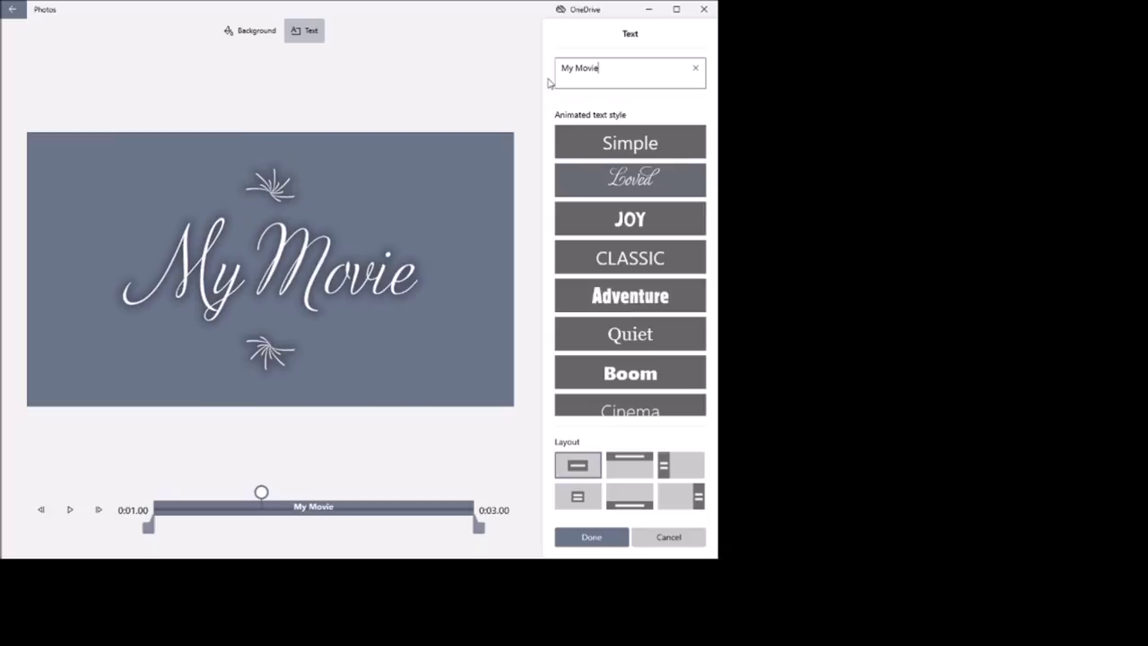
Compare the Simple, Loved, JOY, CLASSIC, Adventure, Quiet, Boom, Cinema, Bold and Fresh text styles
left_click(632, 154)
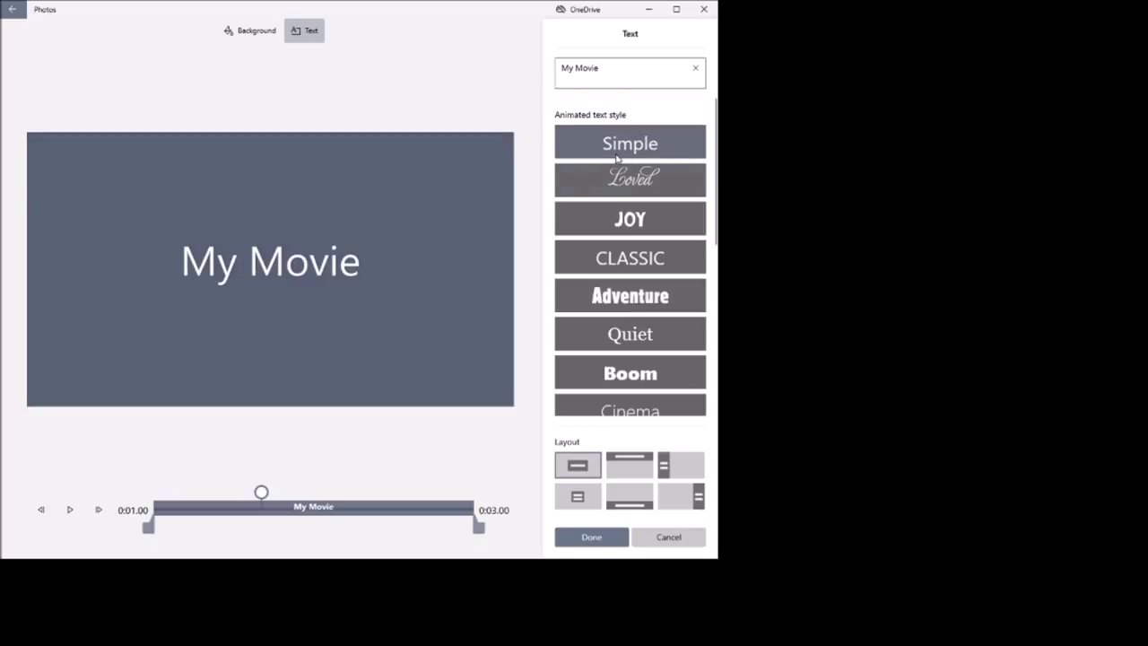
left_click(630, 179)
left_click(631, 232)
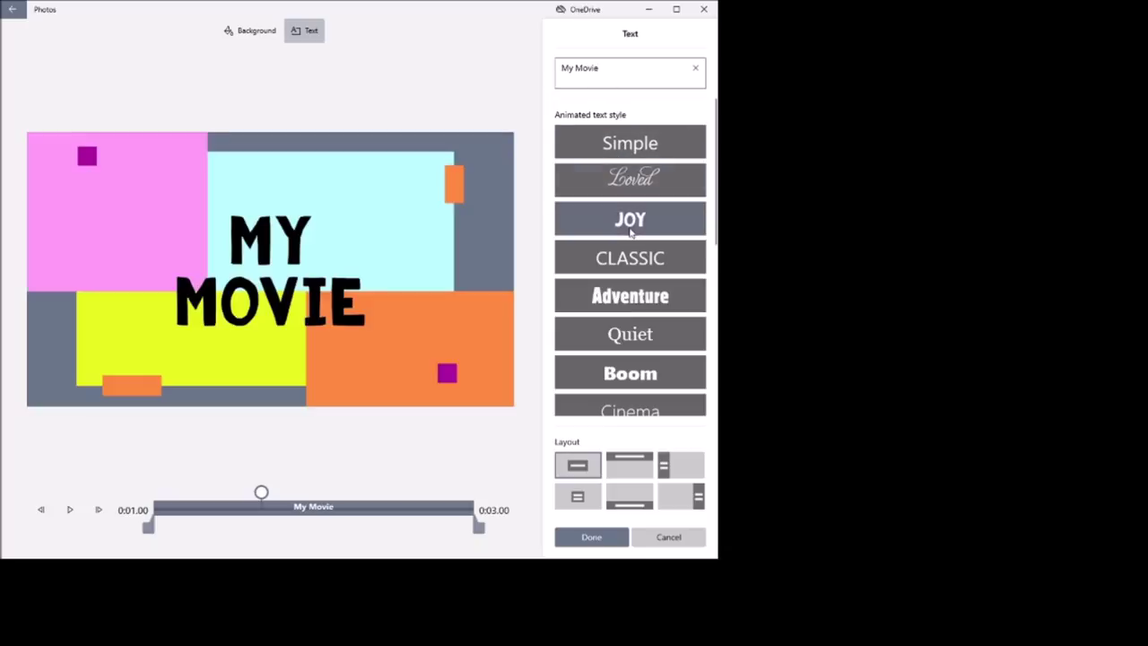
left_click(631, 258)
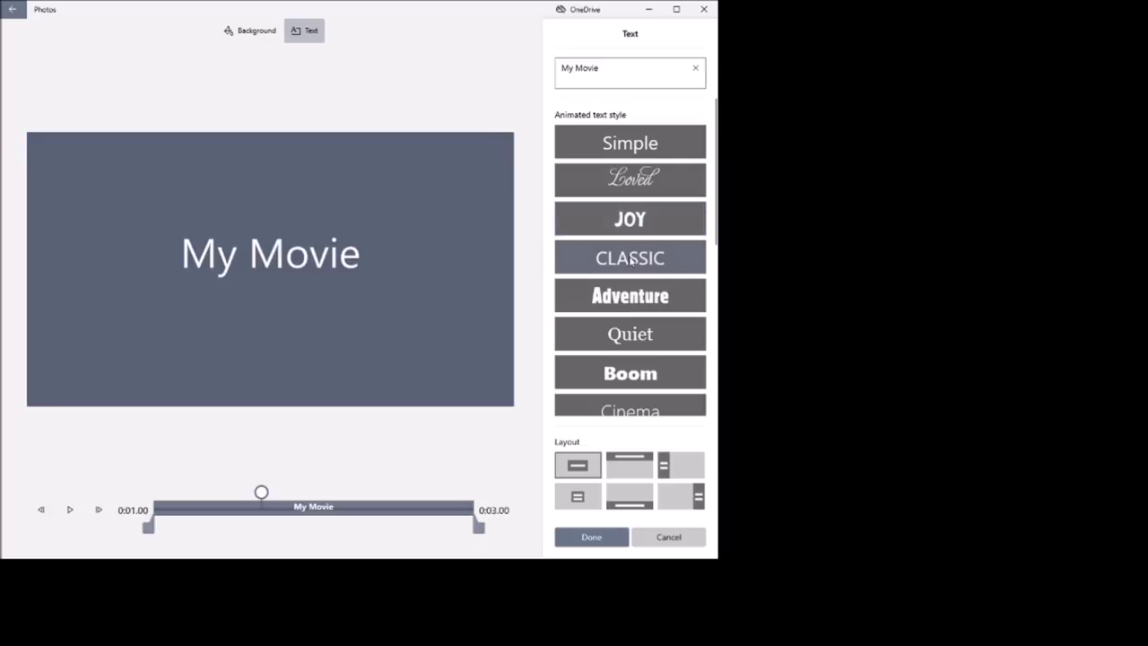
left_click(631, 297)
scroll(632, 269, "down", 3)
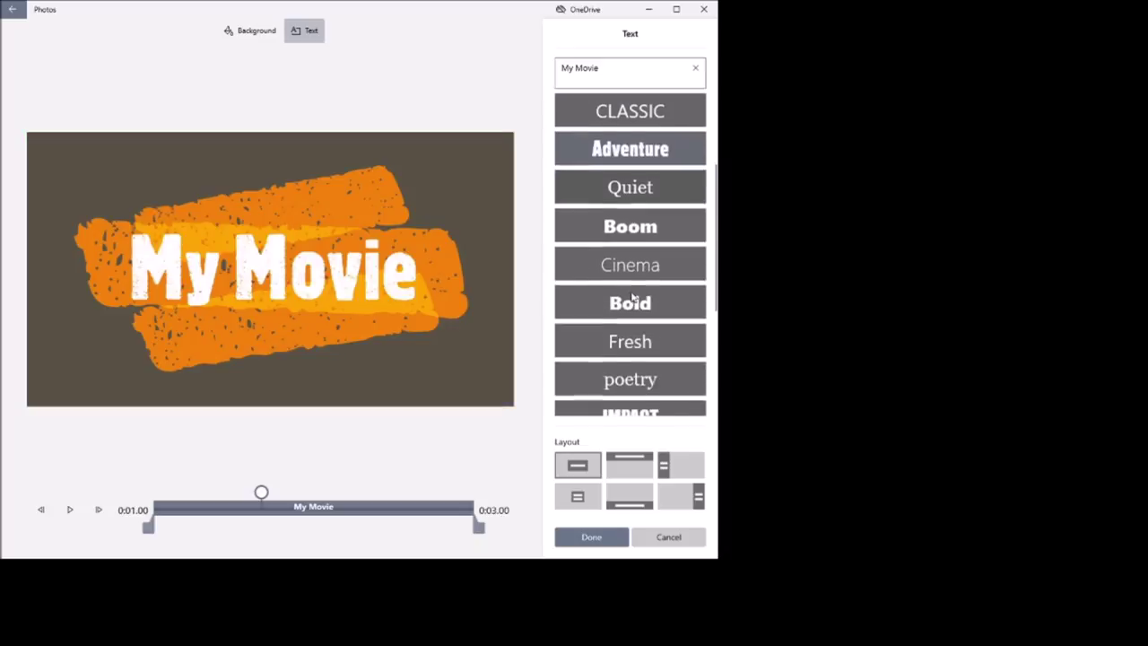
left_click(631, 190)
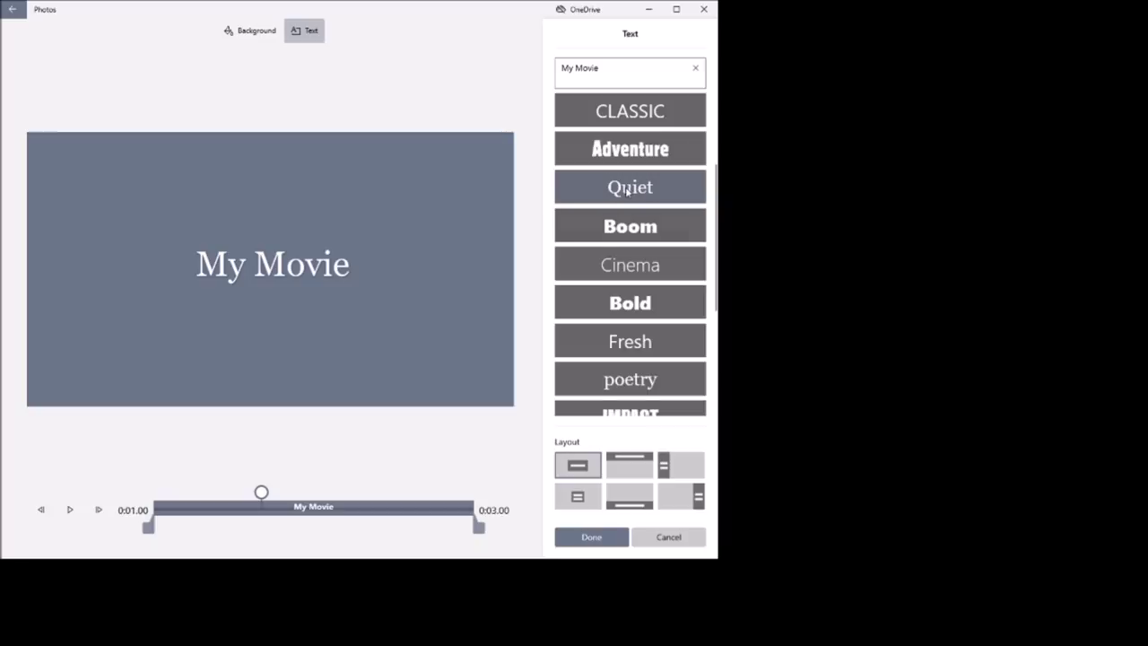
left_click(619, 228)
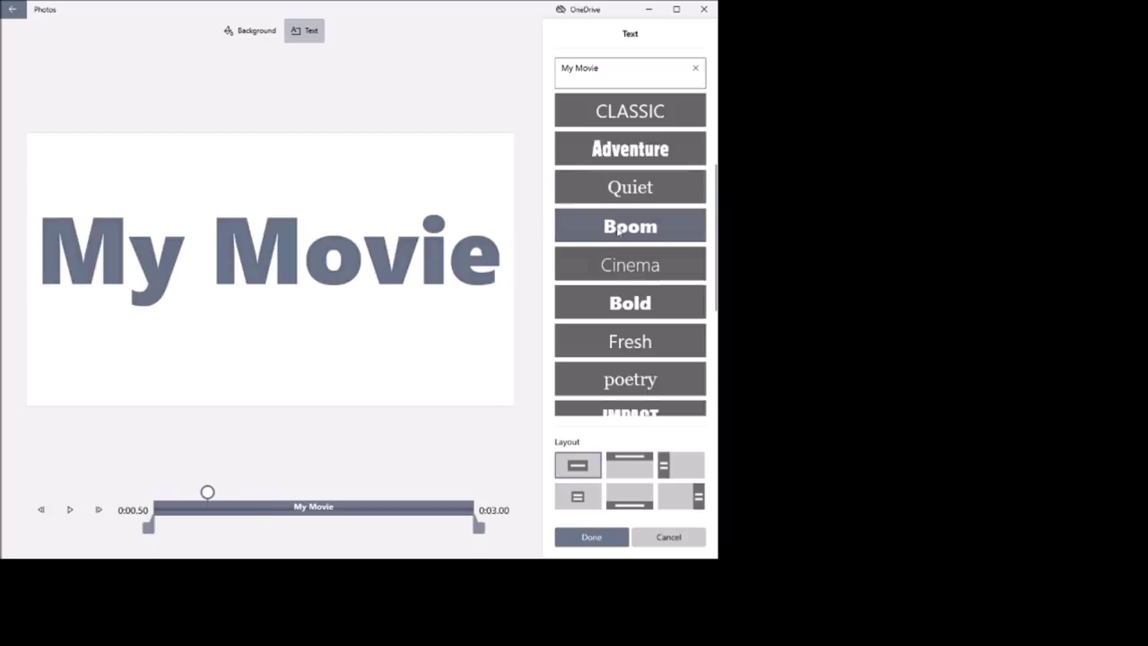
left_click(628, 278)
left_click(631, 305)
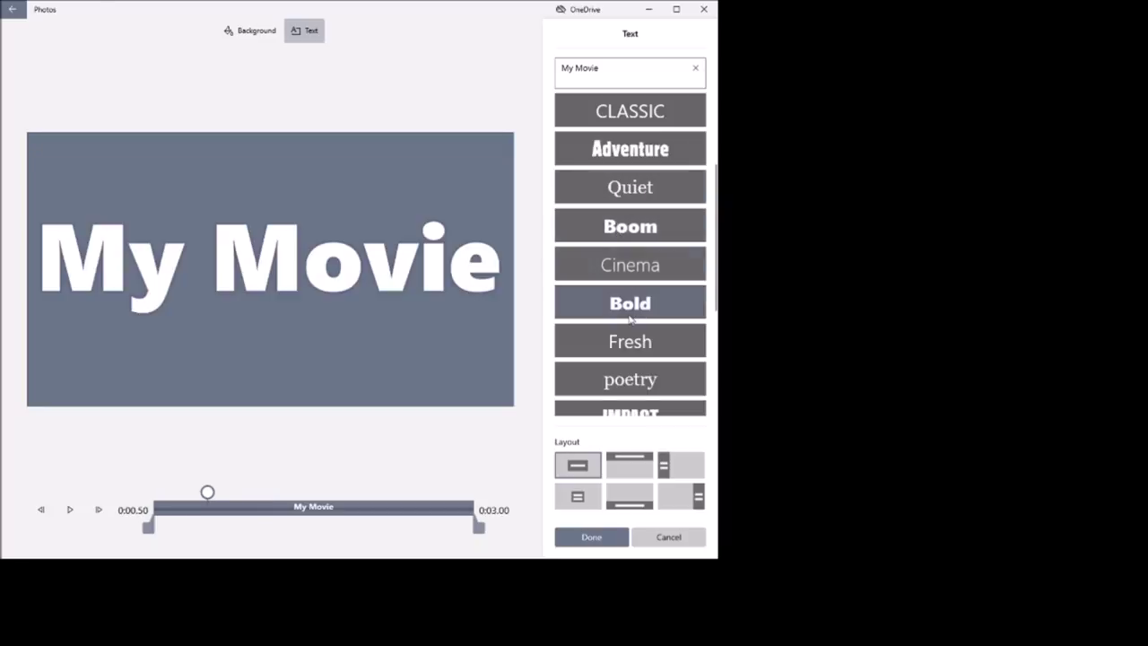
left_click(628, 341)
Preview the poetry, IMPACT, Cartoon, Pixel, ELECTRIC, Chilled and Fine Print styles, then settle on Adventure
scroll(612, 339, "down", 3)
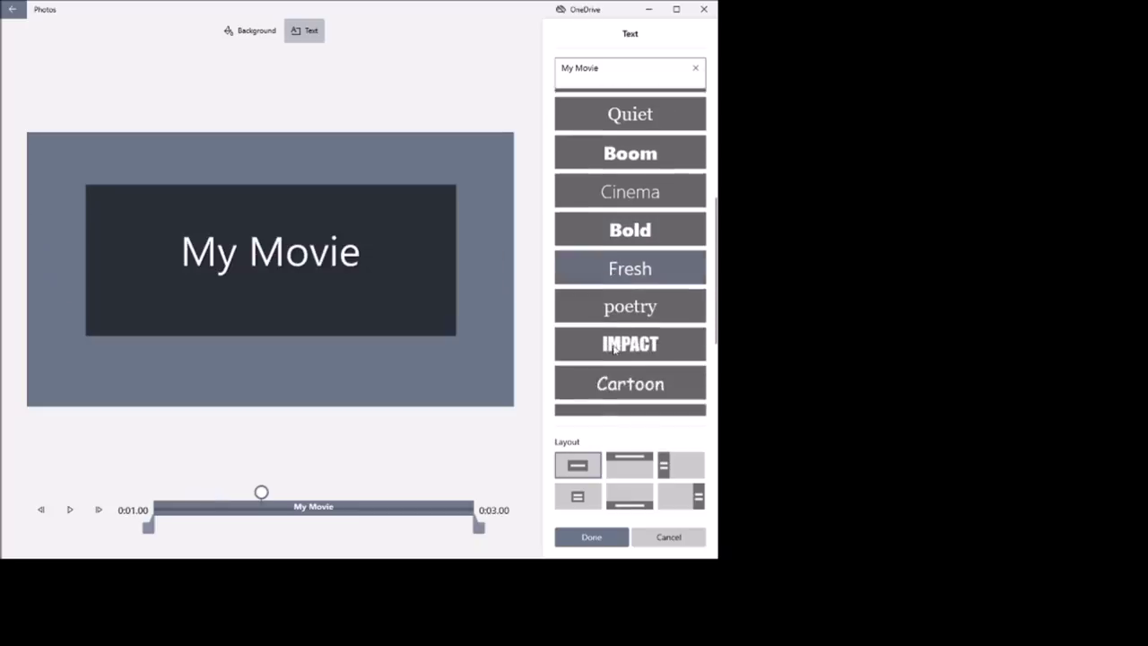
left_click(610, 235)
left_click(625, 280)
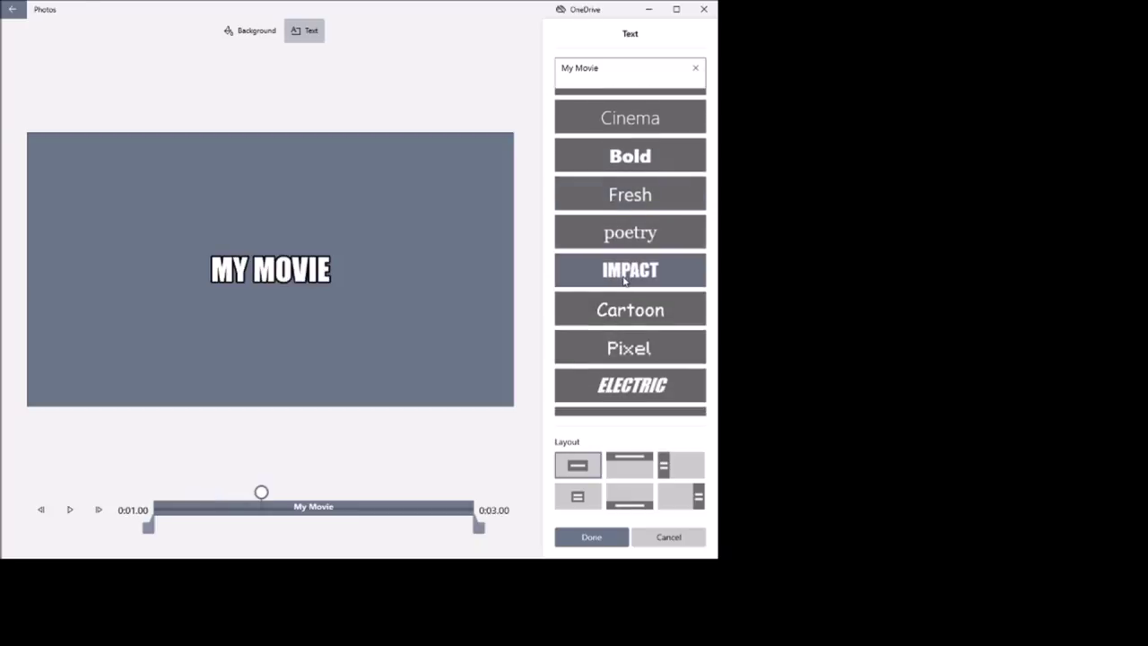
left_click(604, 310)
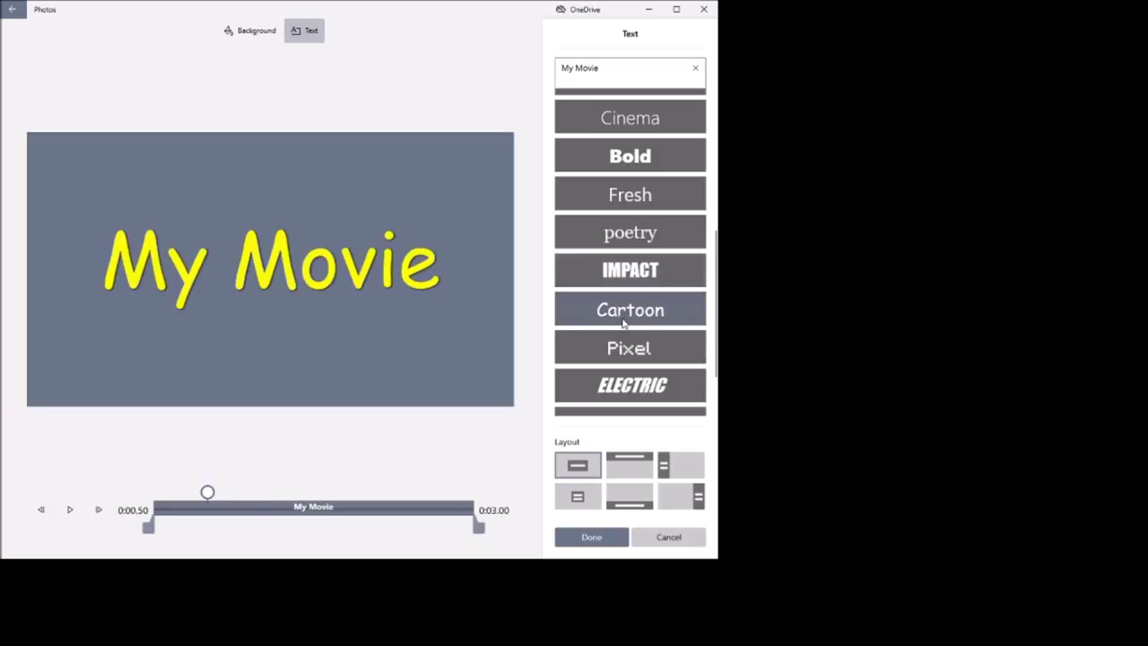
left_click(629, 357)
scroll(628, 354, "down", 2)
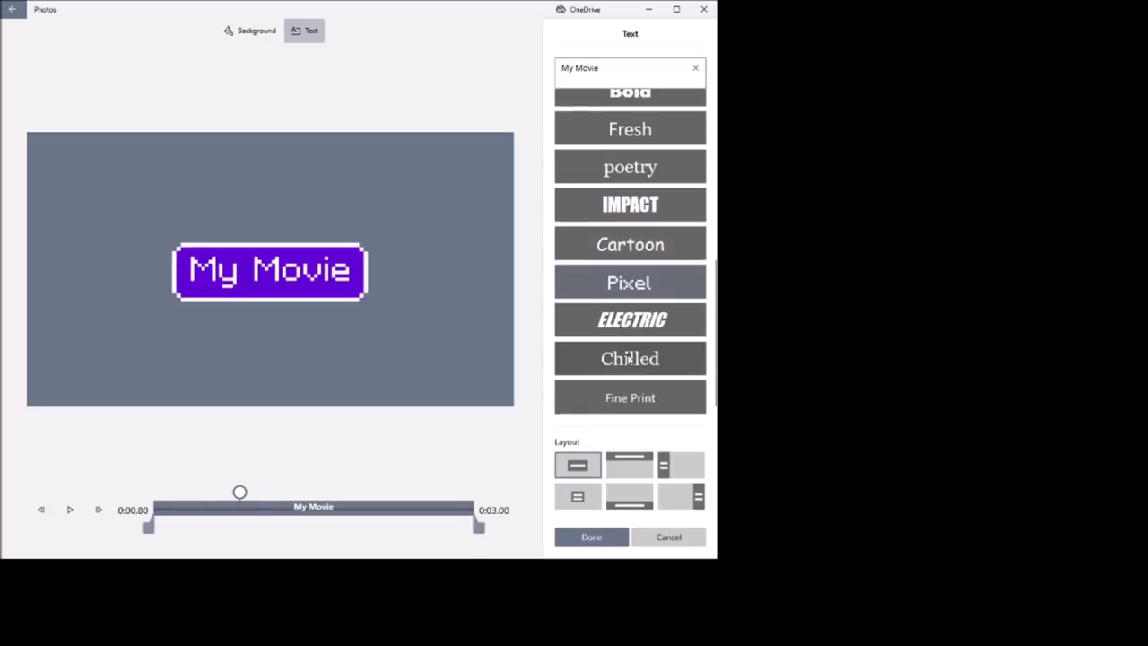
left_click(610, 317)
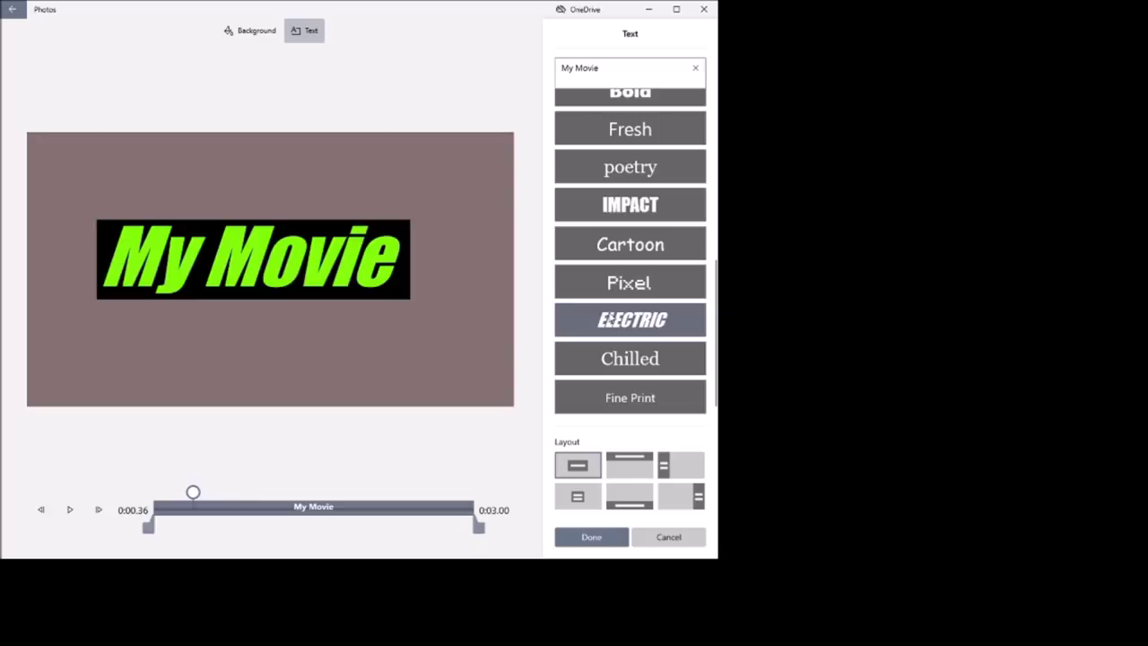
left_click(637, 359)
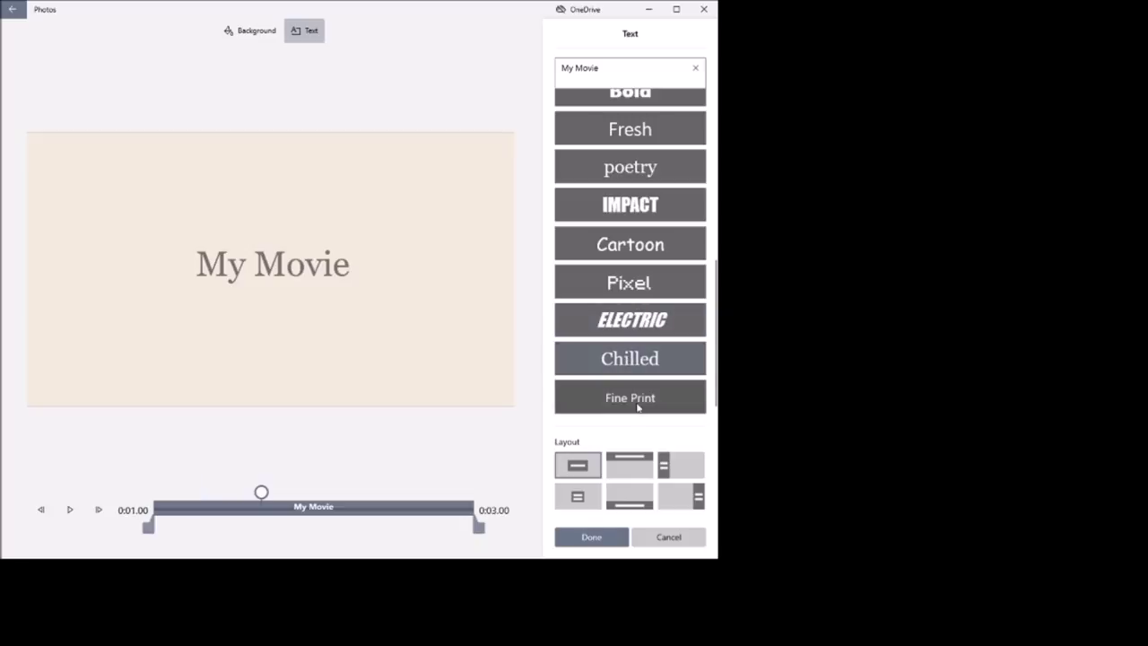
left_click(631, 398)
scroll(576, 204, "up", 10)
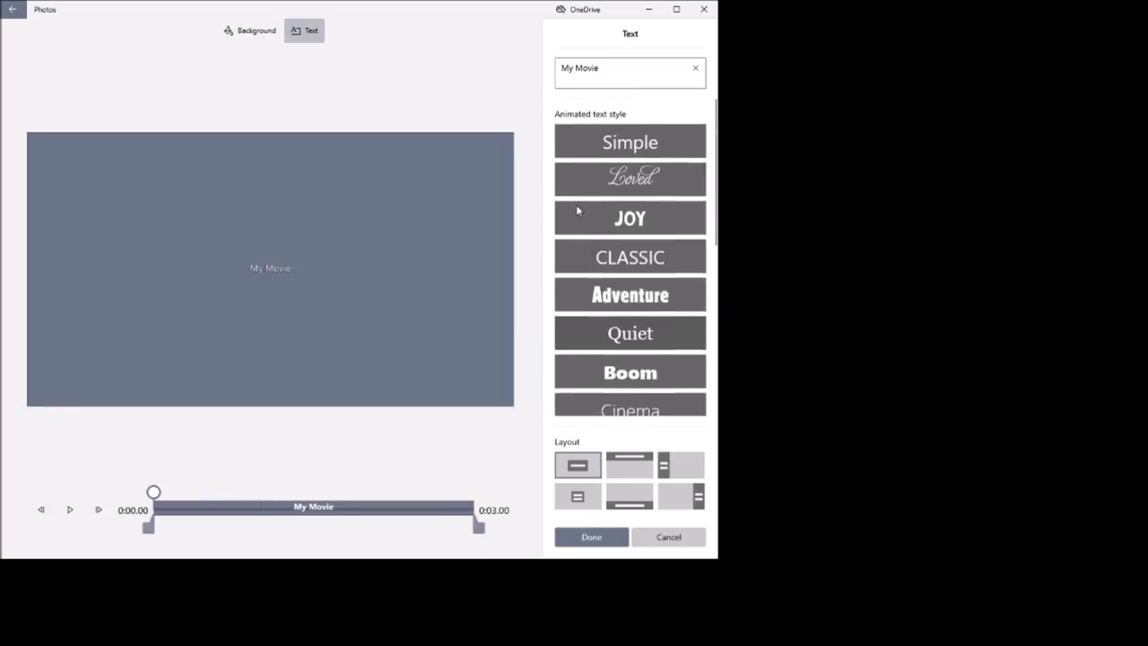
left_click(635, 297)
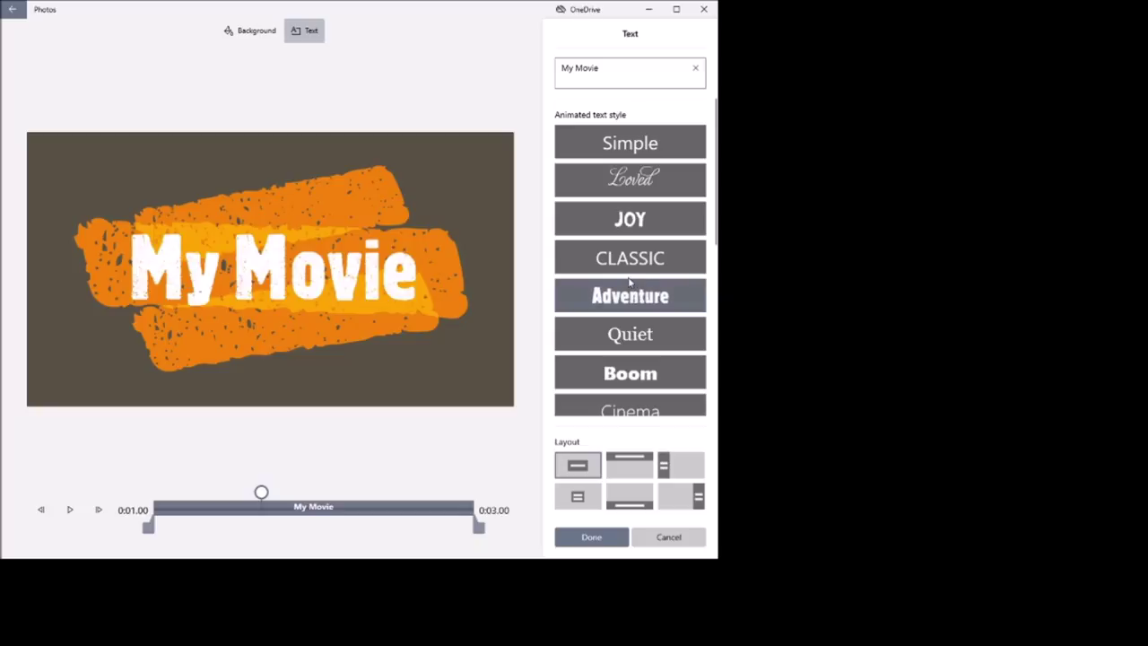
Try the title layouts and settle on the framed, centred layout
scroll(631, 284, "down", 1)
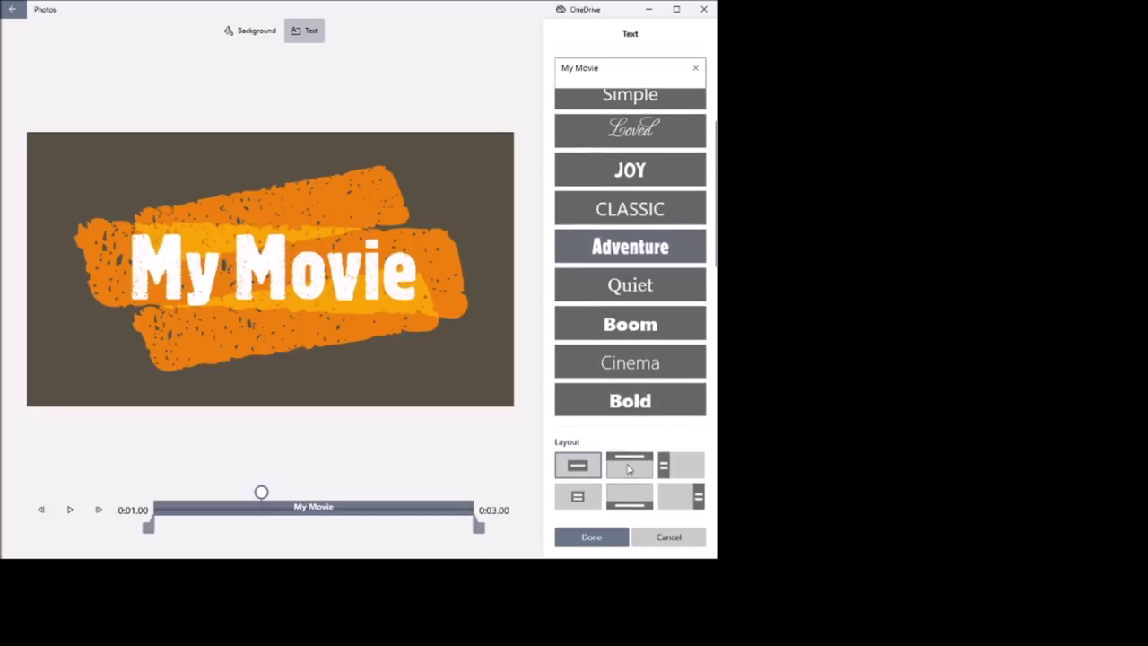
left_click(629, 468)
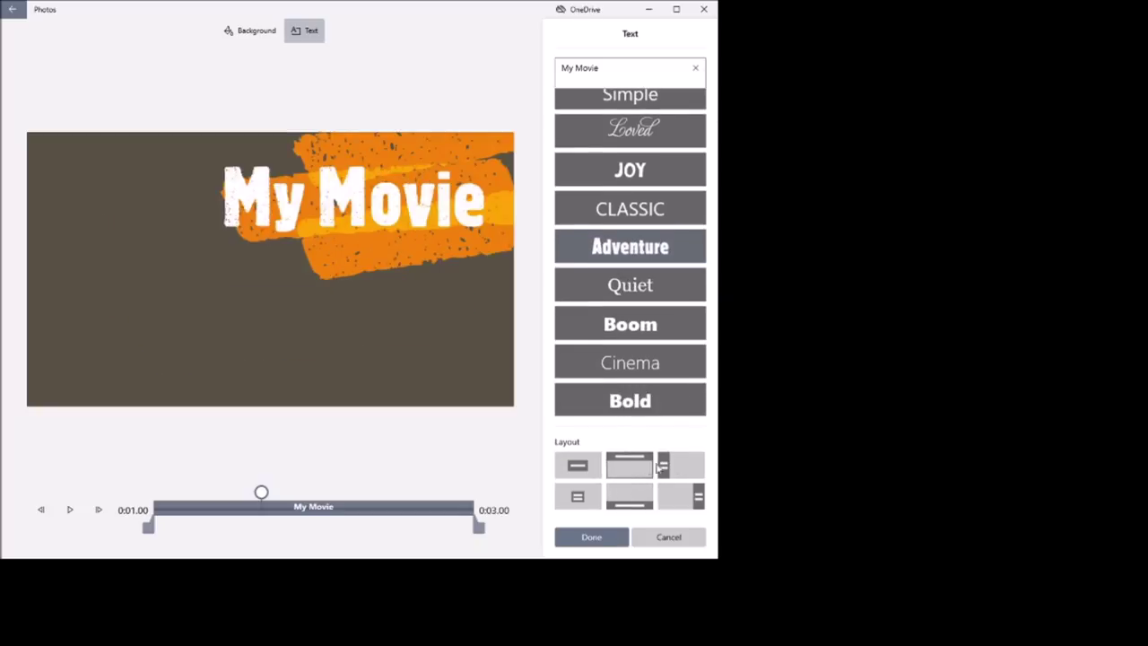
left_click(677, 466)
left_click(582, 502)
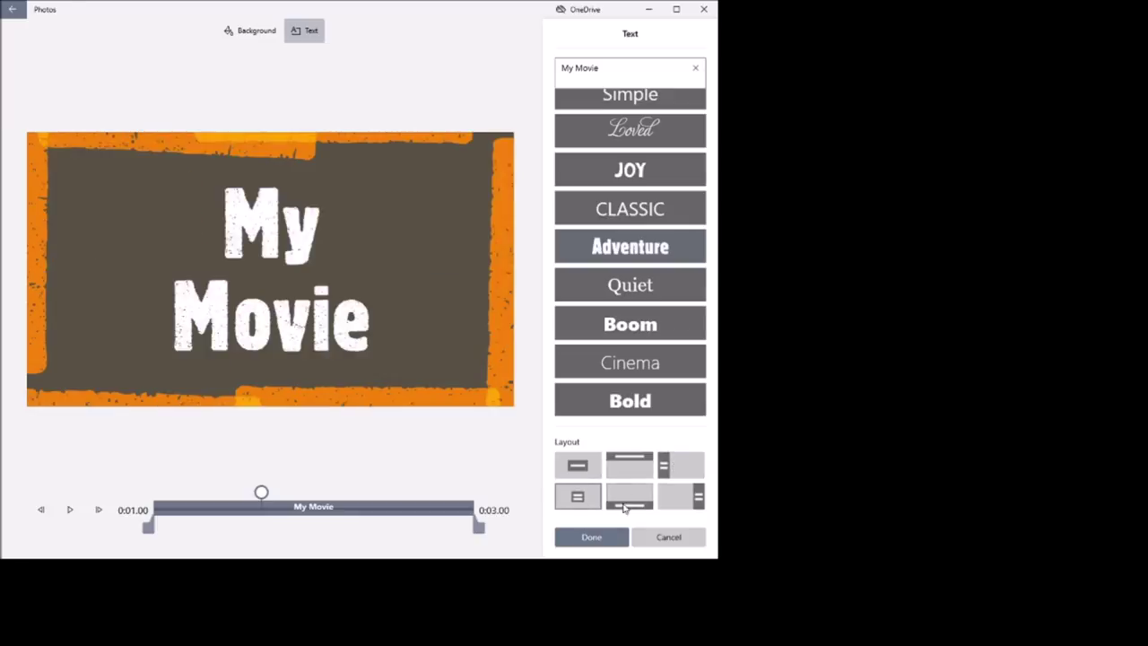
left_click(630, 501)
left_click(679, 502)
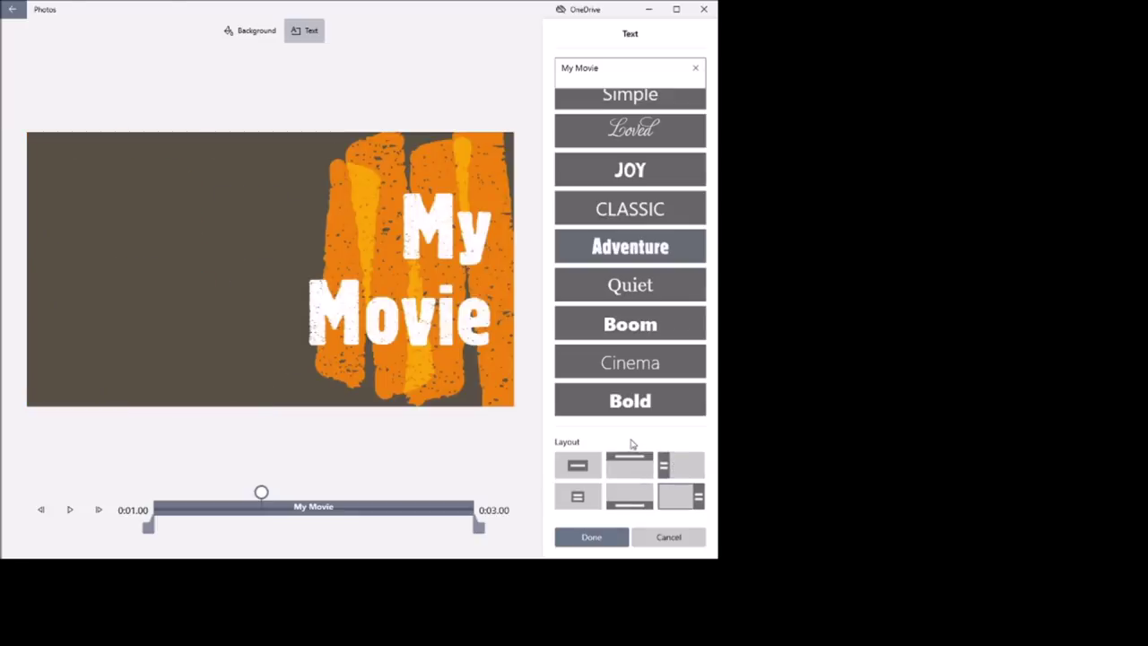
left_click(577, 499)
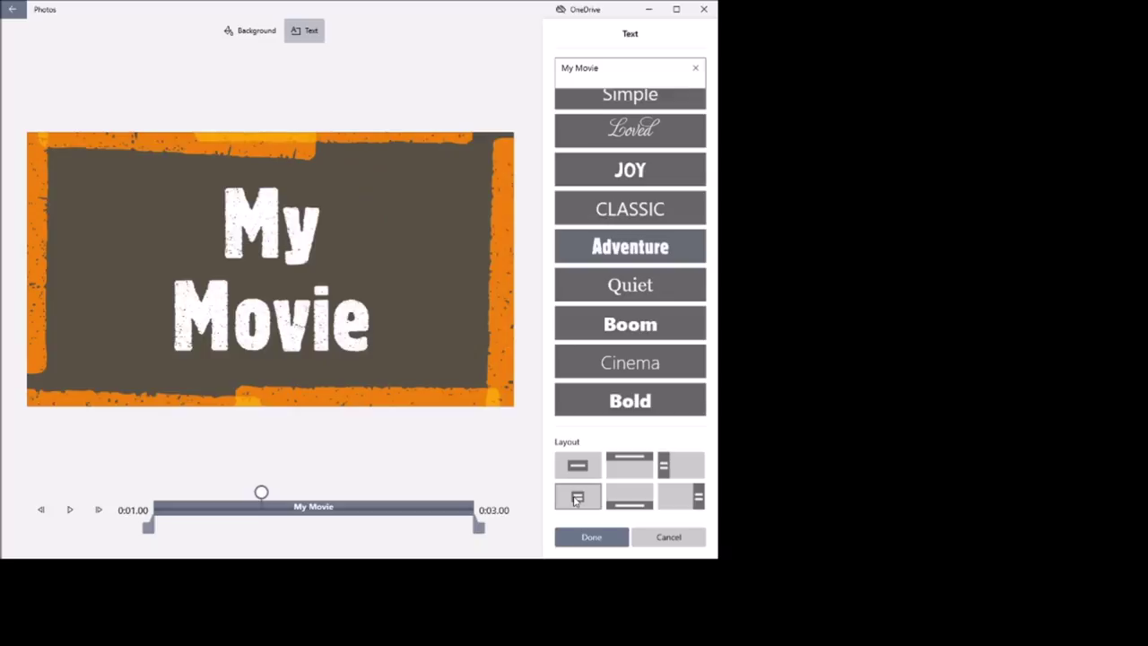
Try crimson, orange, peach, black and purple card backgrounds, then make it green
left_click(252, 32)
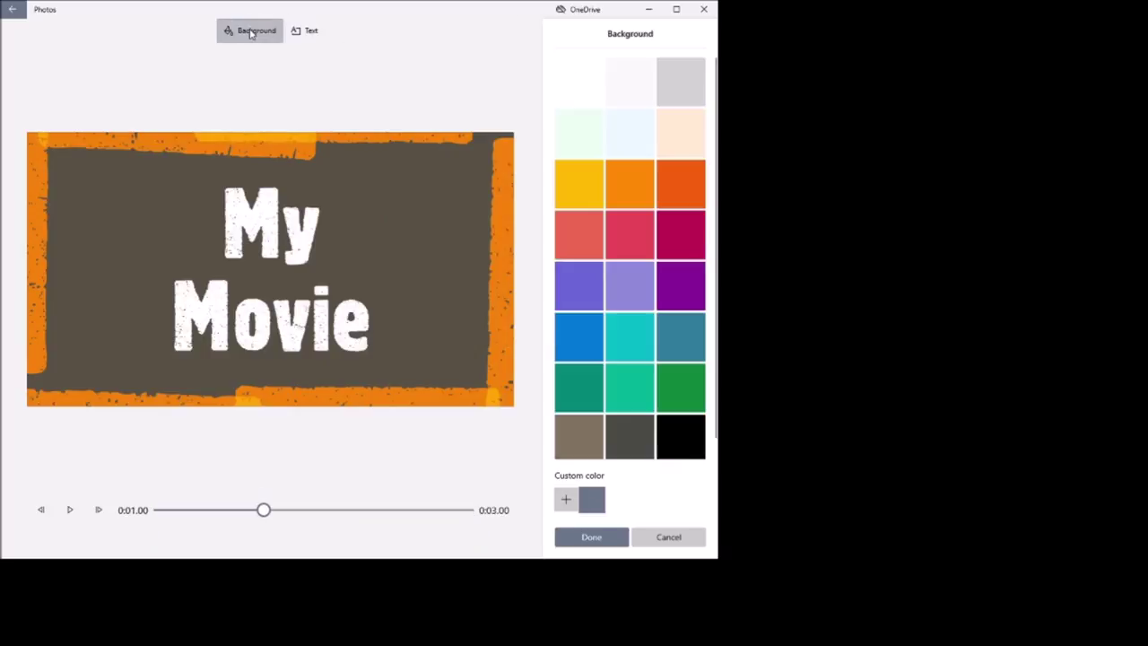
left_click(688, 236)
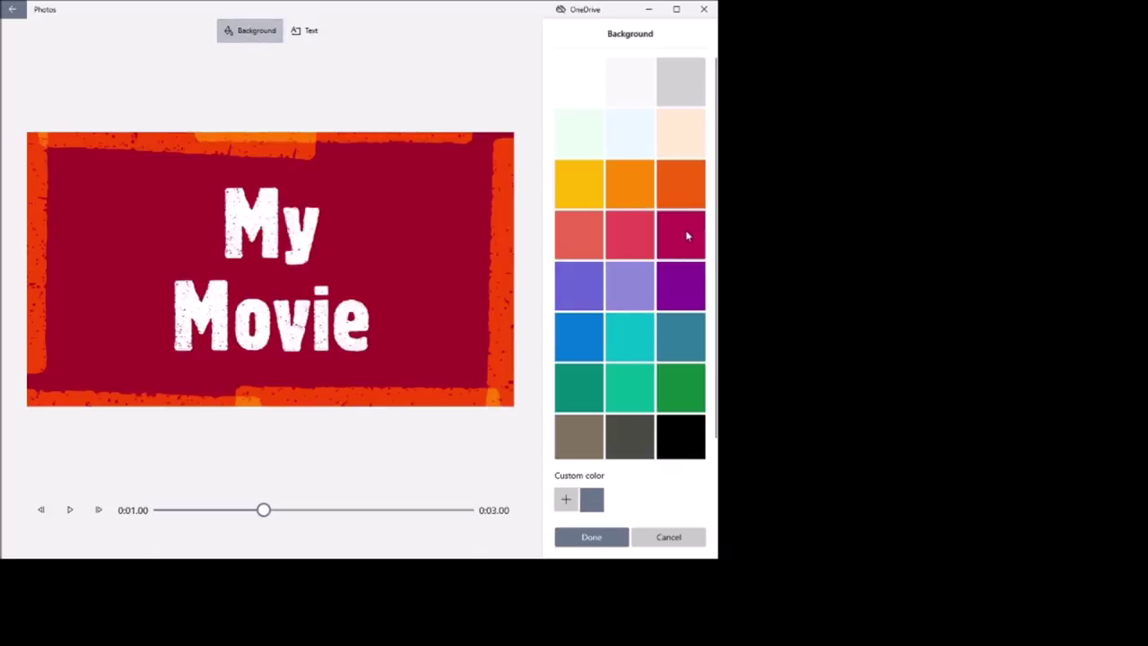
left_click(675, 185)
left_click(683, 142)
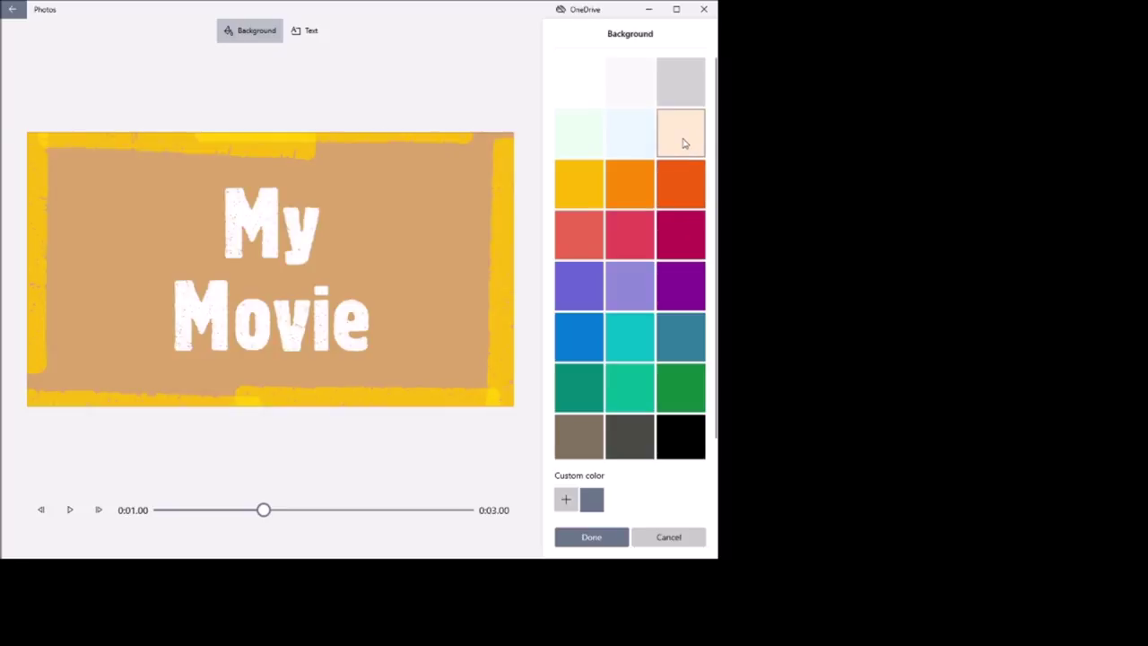
left_click(674, 441)
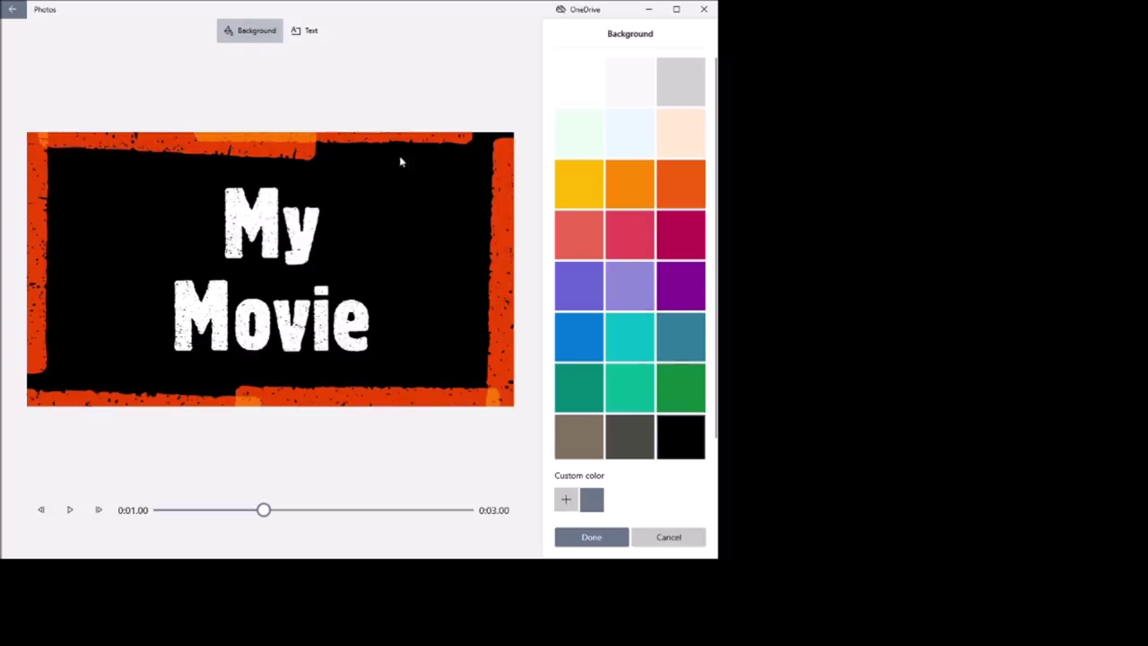
left_click(640, 186)
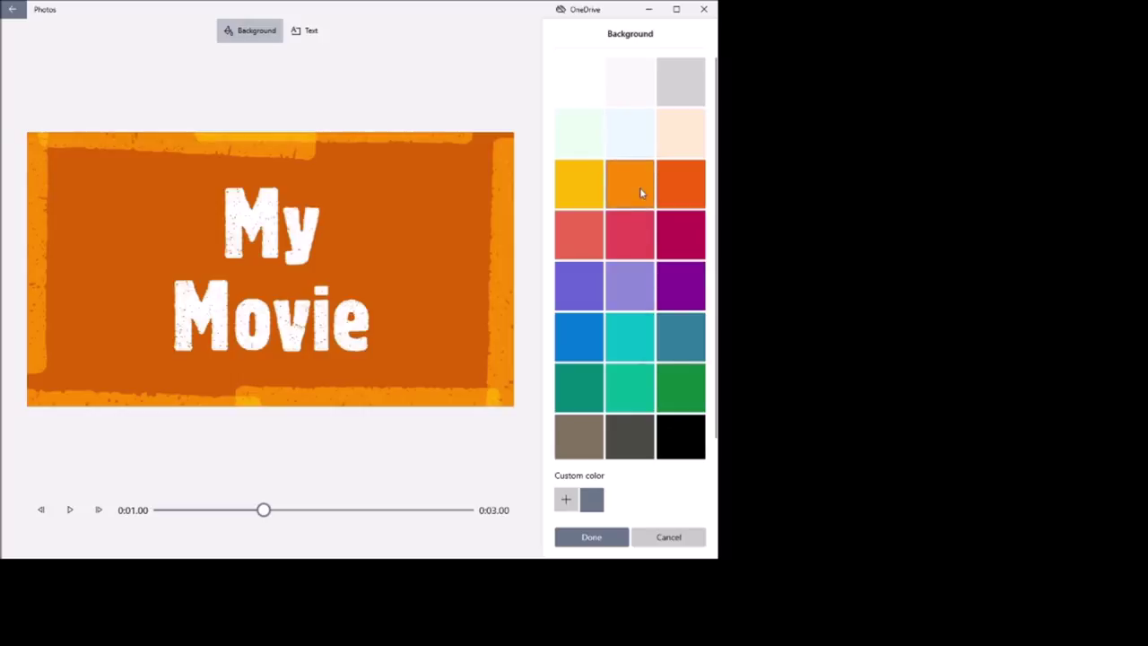
left_click(691, 201)
left_click(692, 233)
left_click(702, 305)
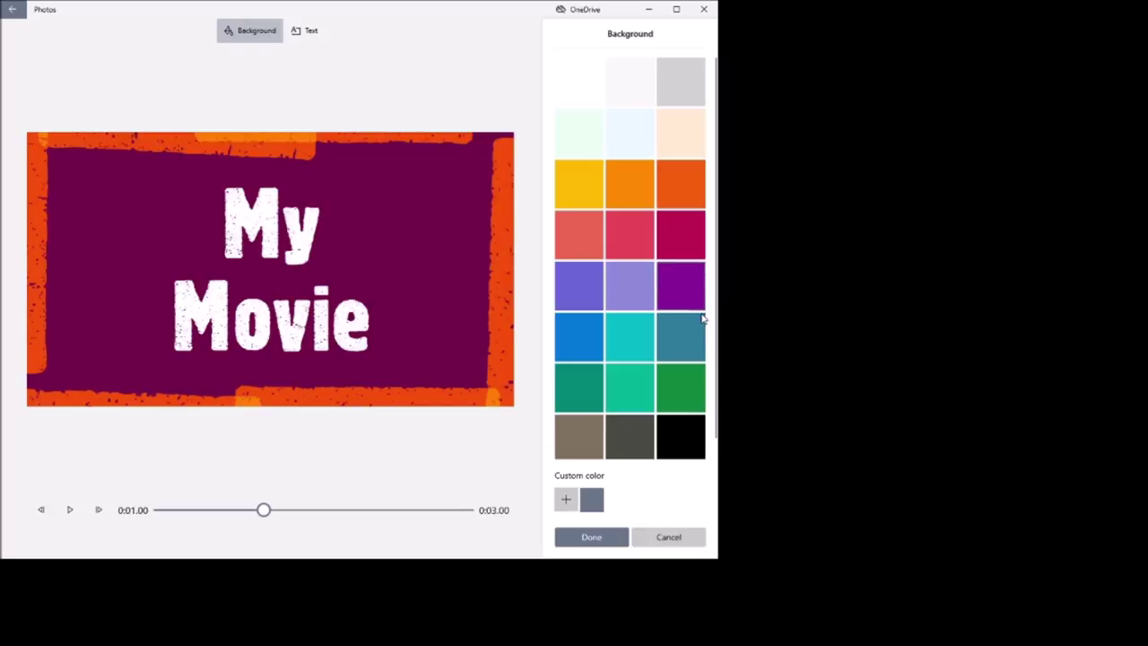
left_click(683, 381)
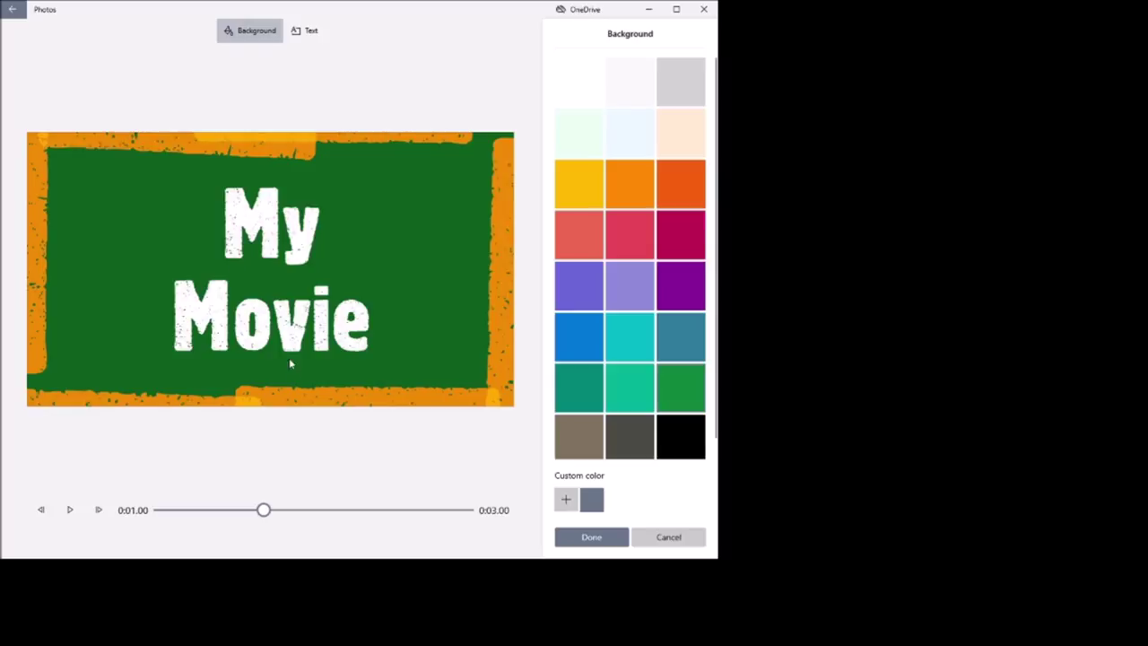
Review the text styles once more and finish the title card, returning to the storyboard
left_click(311, 32)
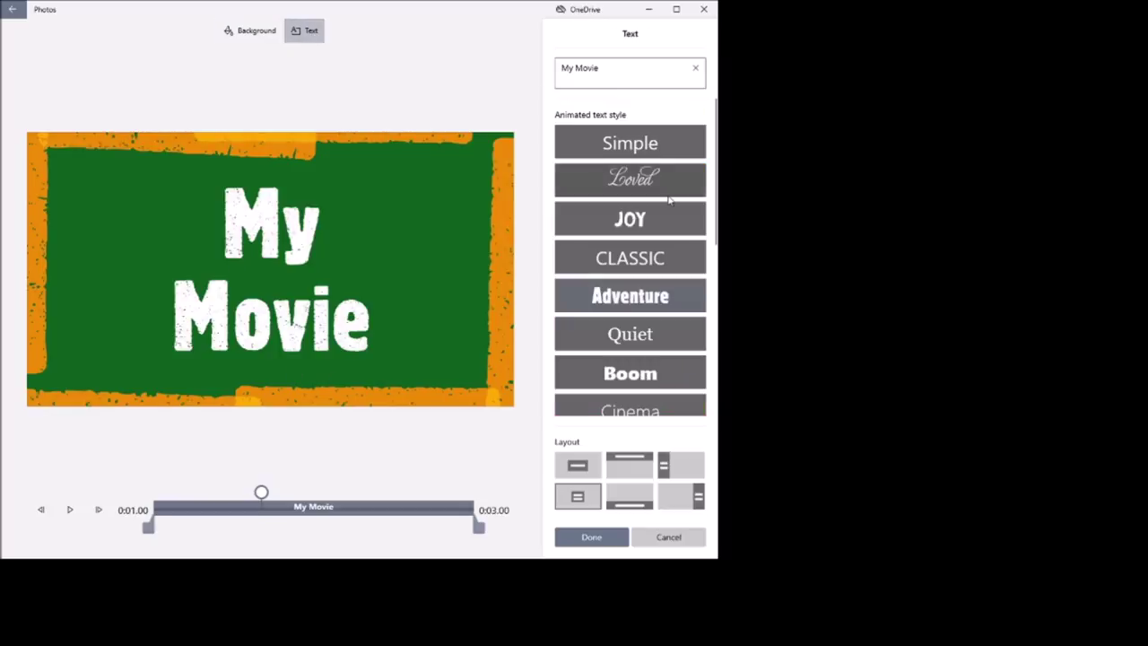
scroll(684, 292, "down", 5)
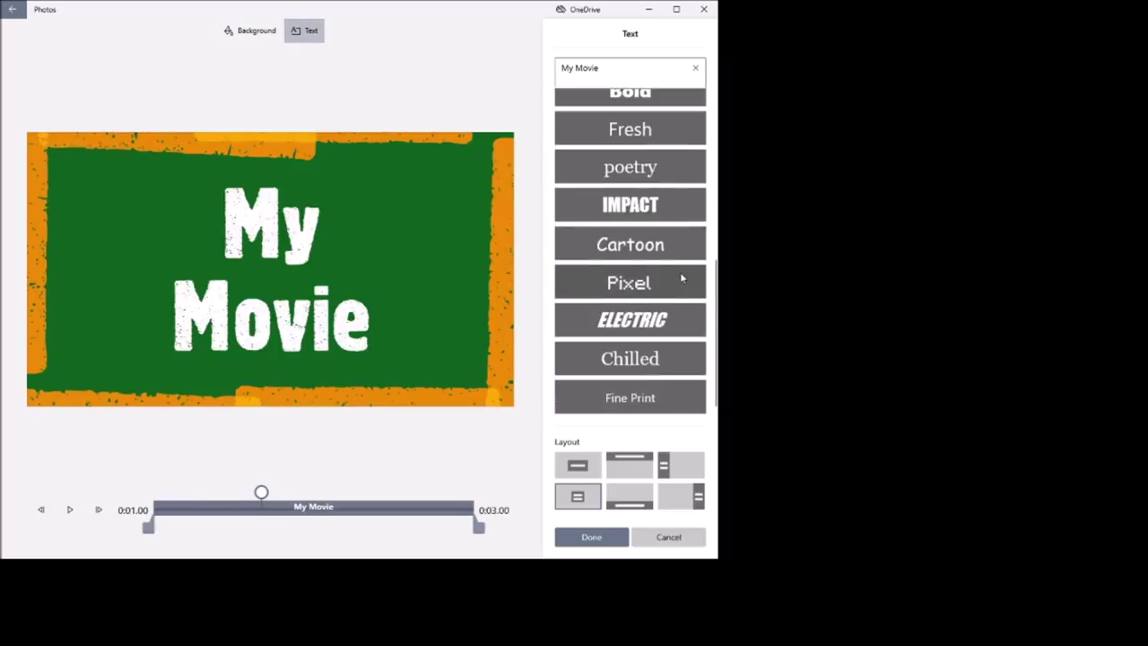
scroll(679, 269, "up", 5)
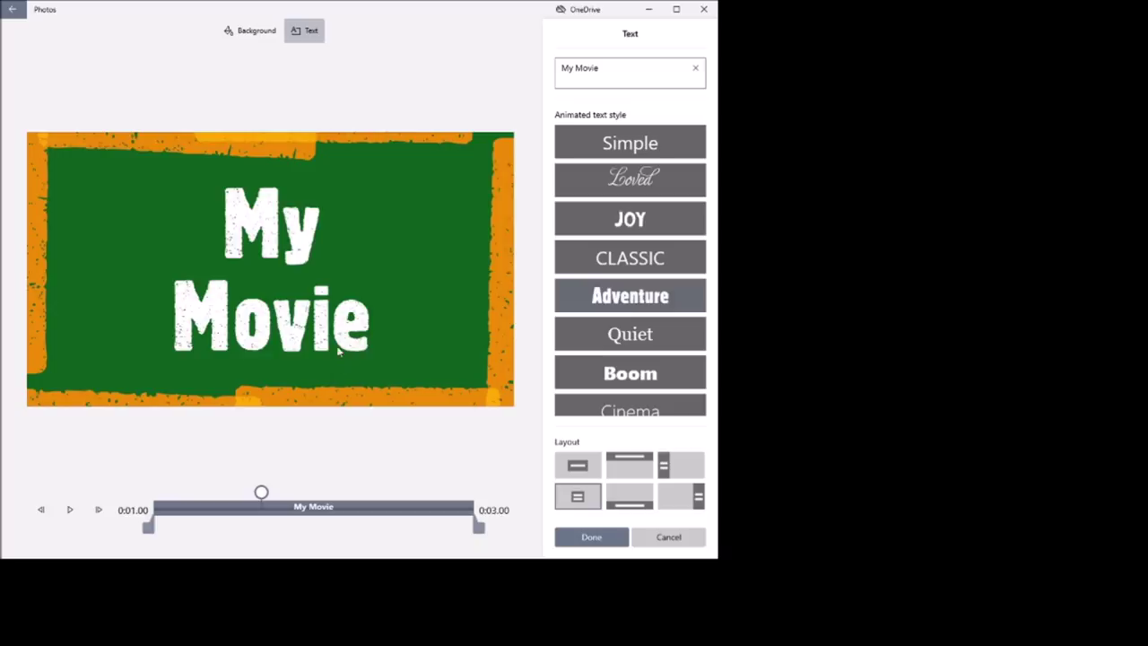
left_click(609, 543)
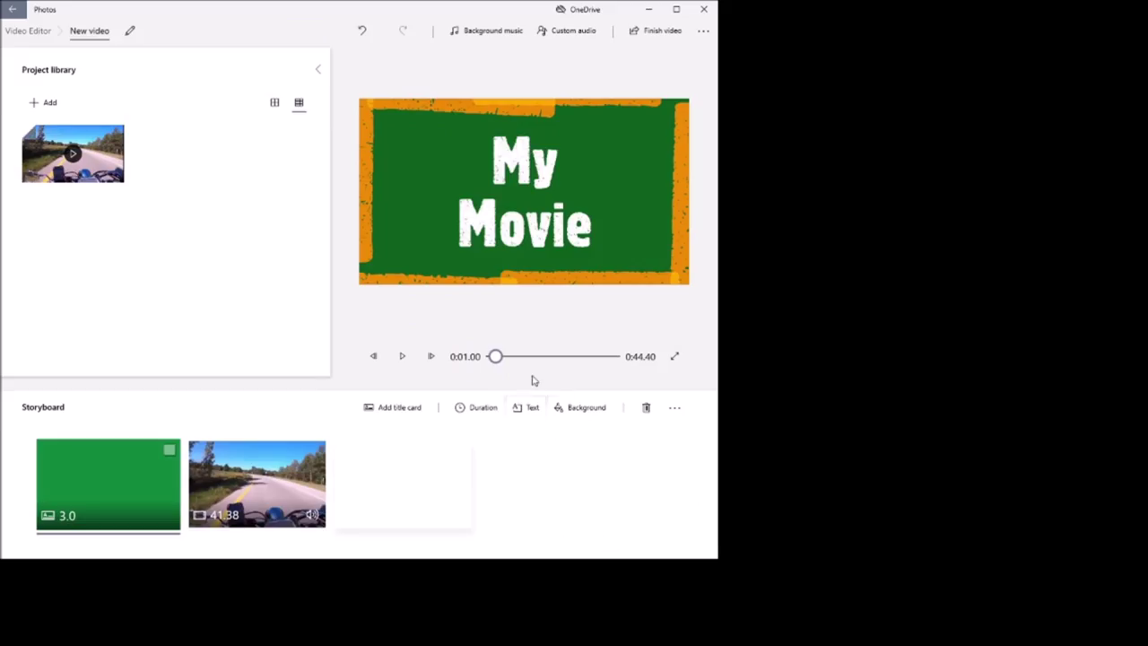
Reopen the title card and apply a bright green custom background colour
left_click(531, 409)
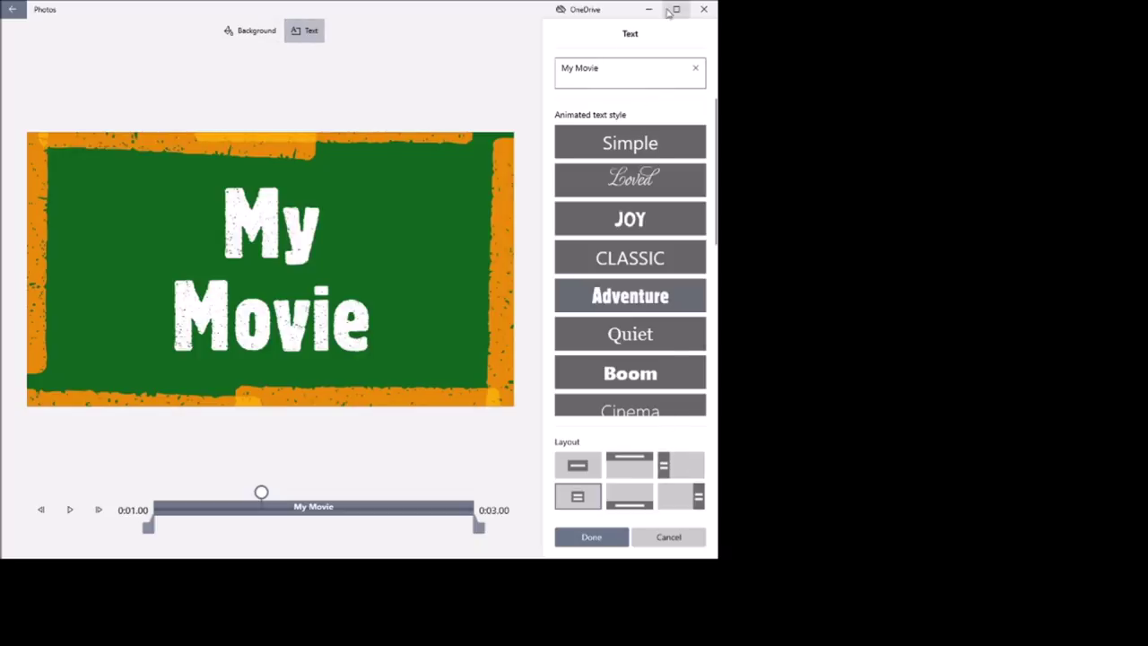
left_click(255, 34)
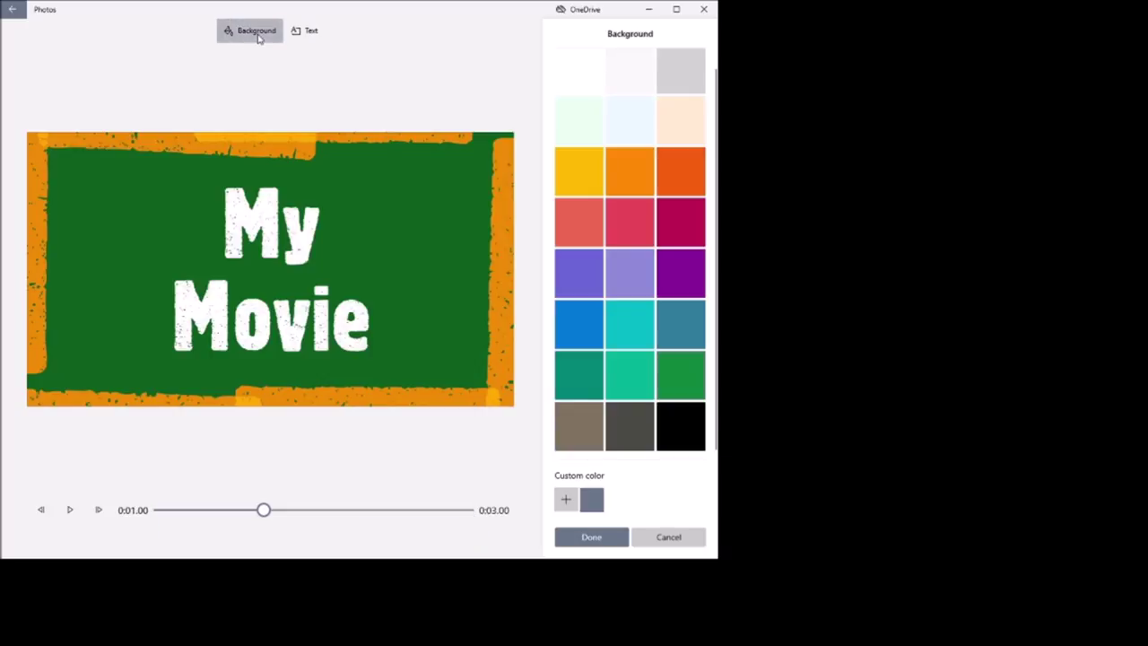
left_click(566, 500)
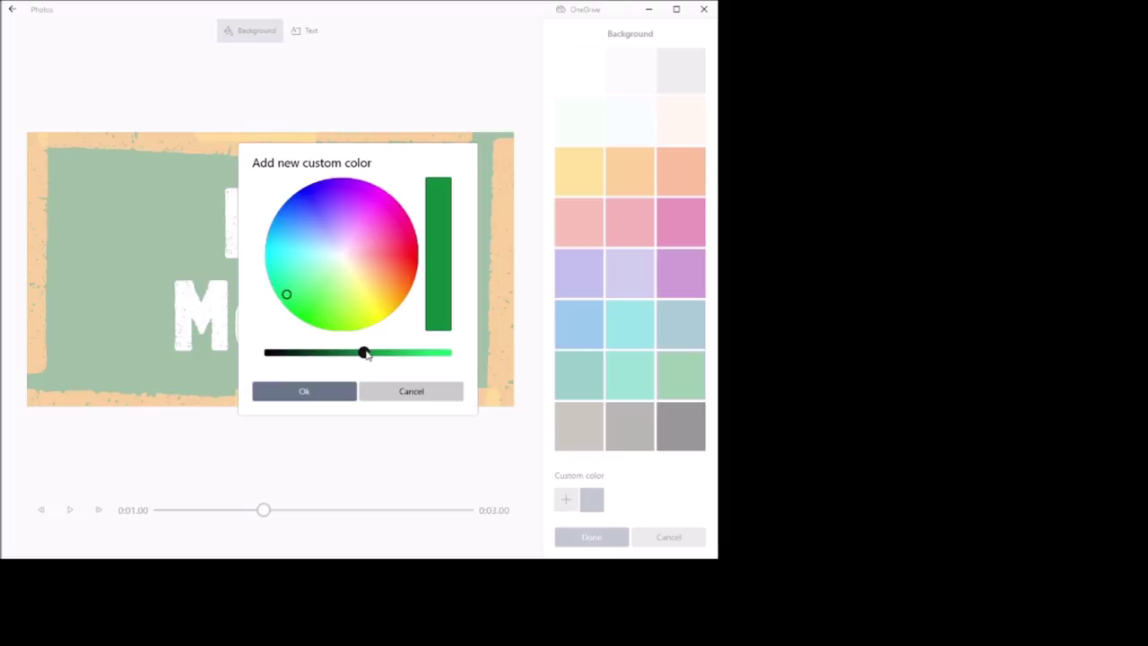
left_click_drag(363, 353, 457, 368)
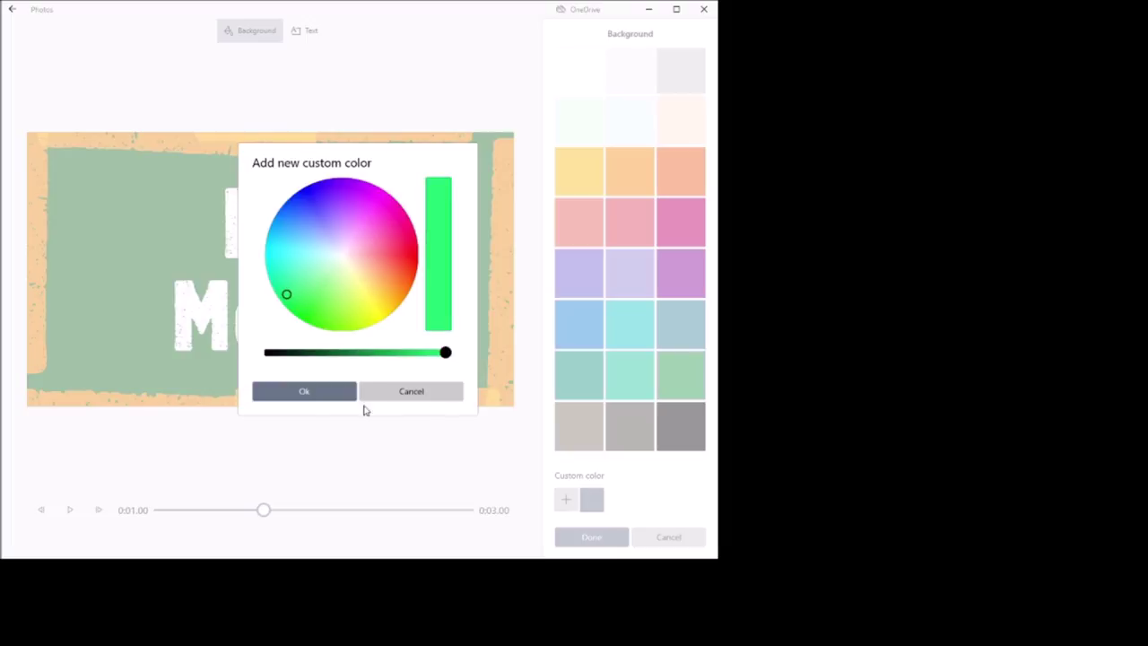
left_click(309, 395)
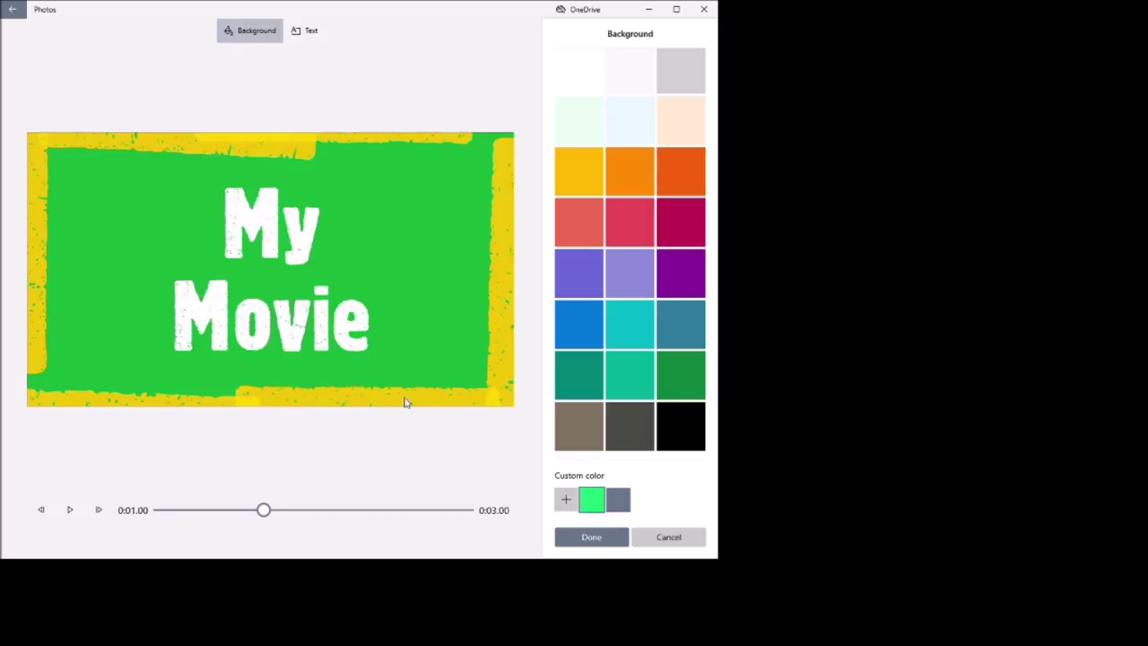
Check the text styles, then cancel and confirm discarding the unsaved title card changes
left_click(308, 33)
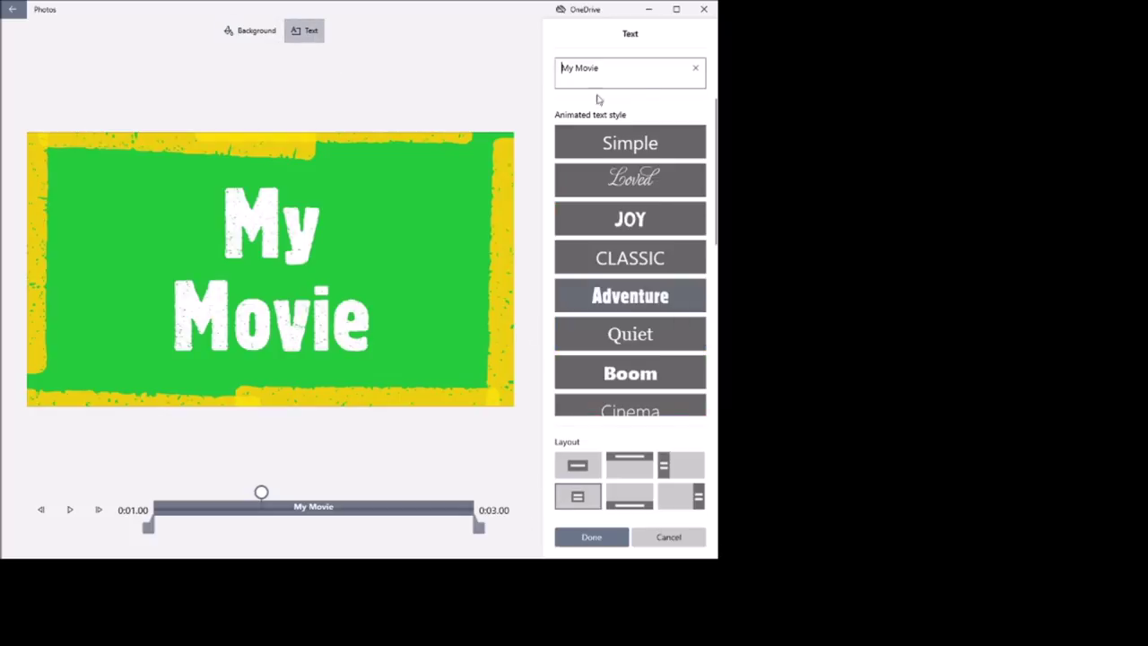
left_click(251, 32)
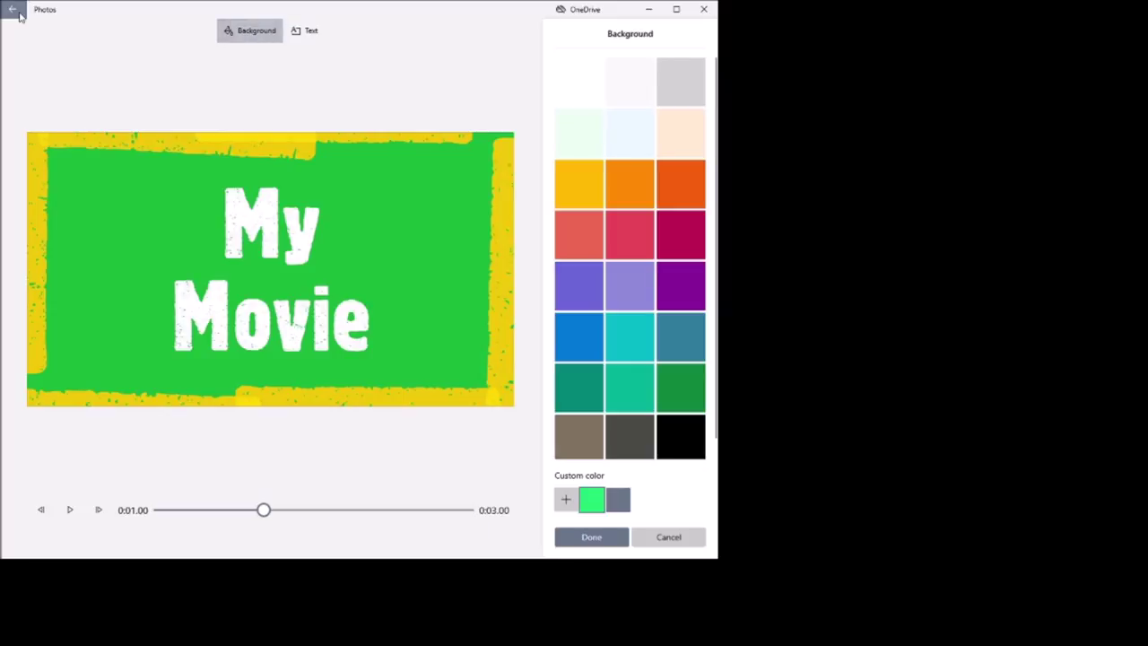
left_click(672, 541)
left_click(316, 310)
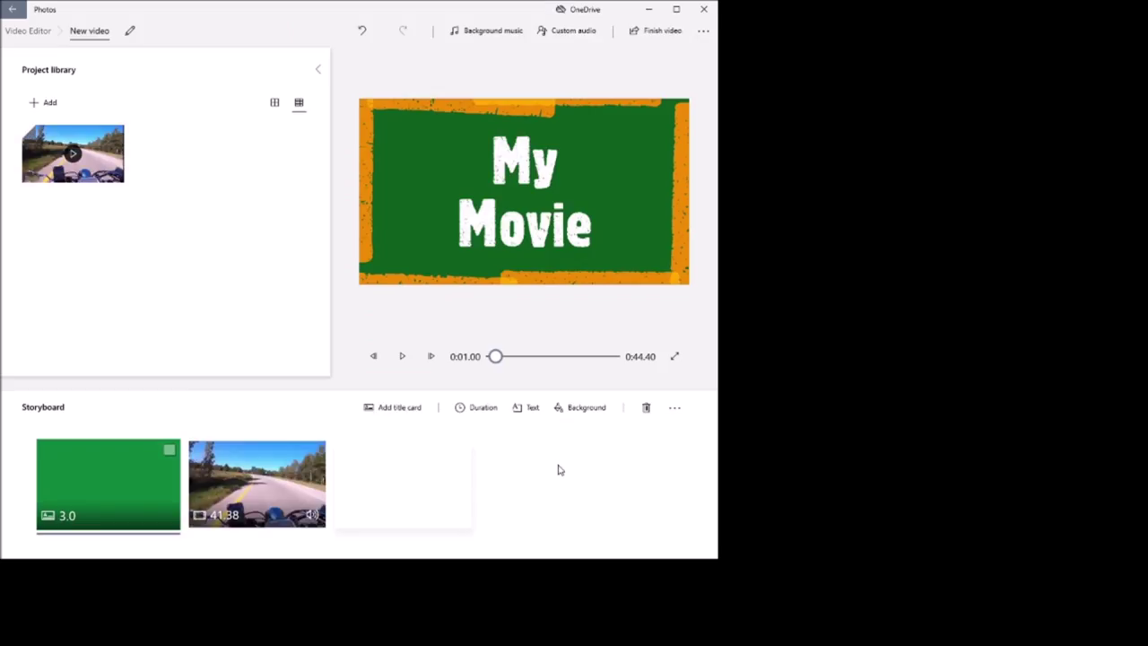
left_click(475, 409)
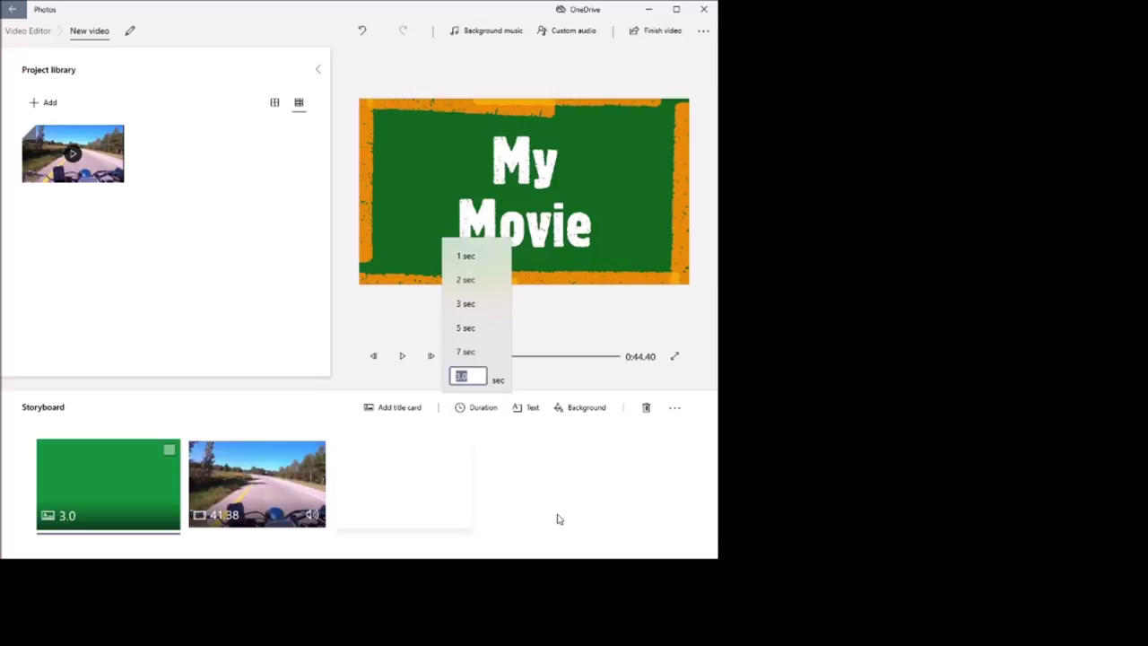
left_click(542, 489)
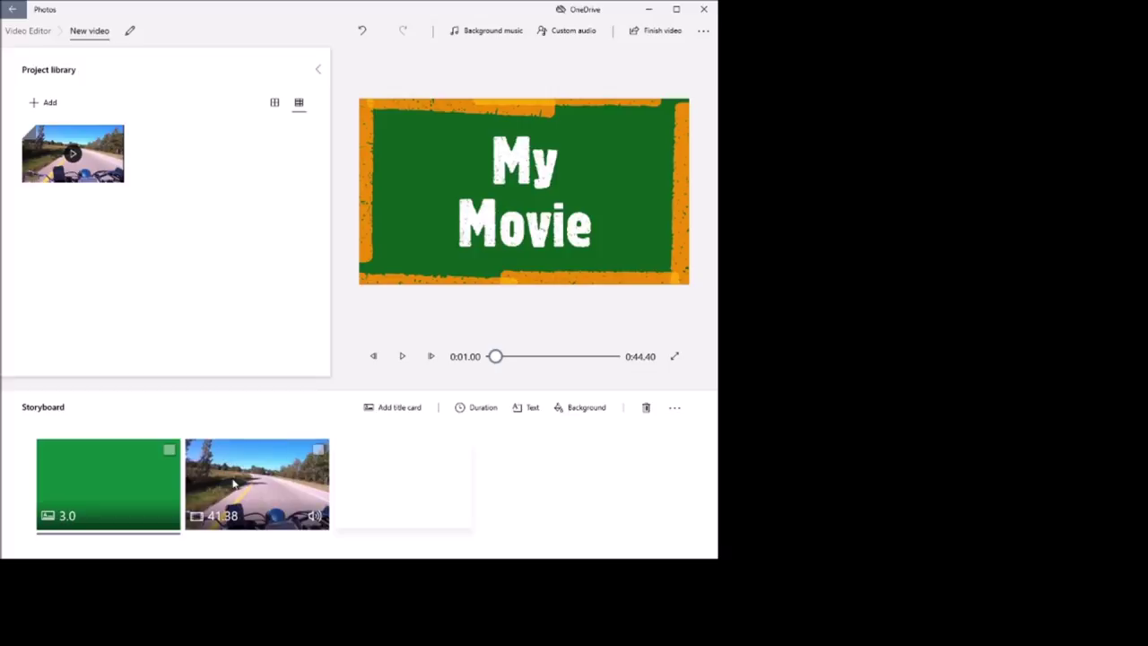
left_click(234, 485)
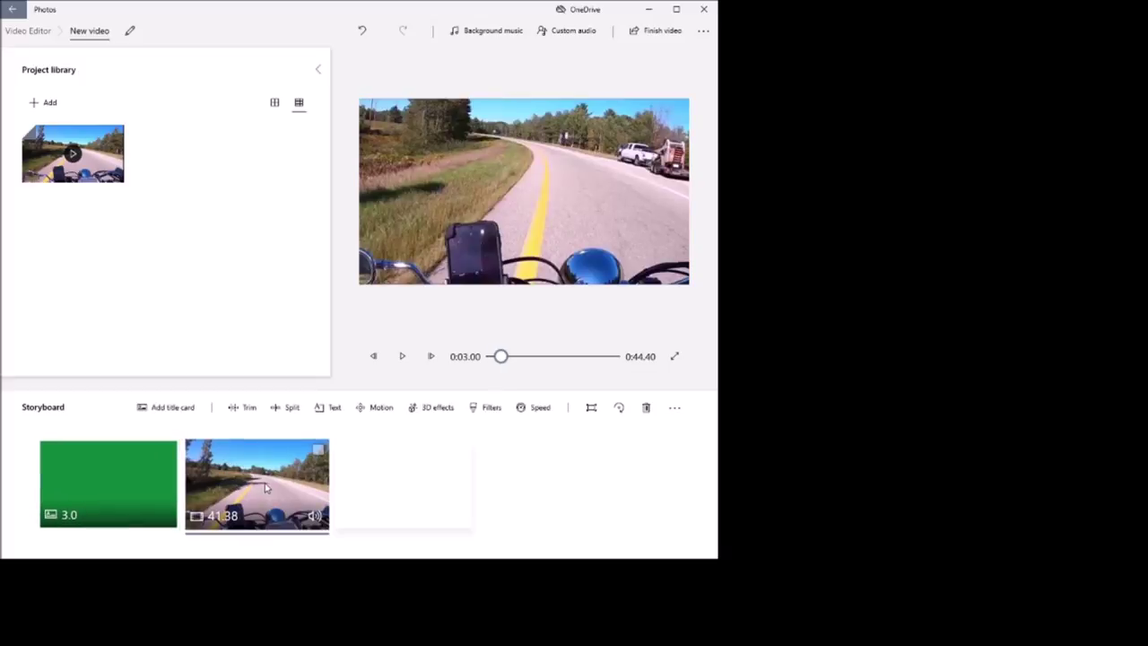
Preview Pan right, Tilt up, Zoom out right and Zoom out center on the road clip, then set motion to None
left_click(375, 407)
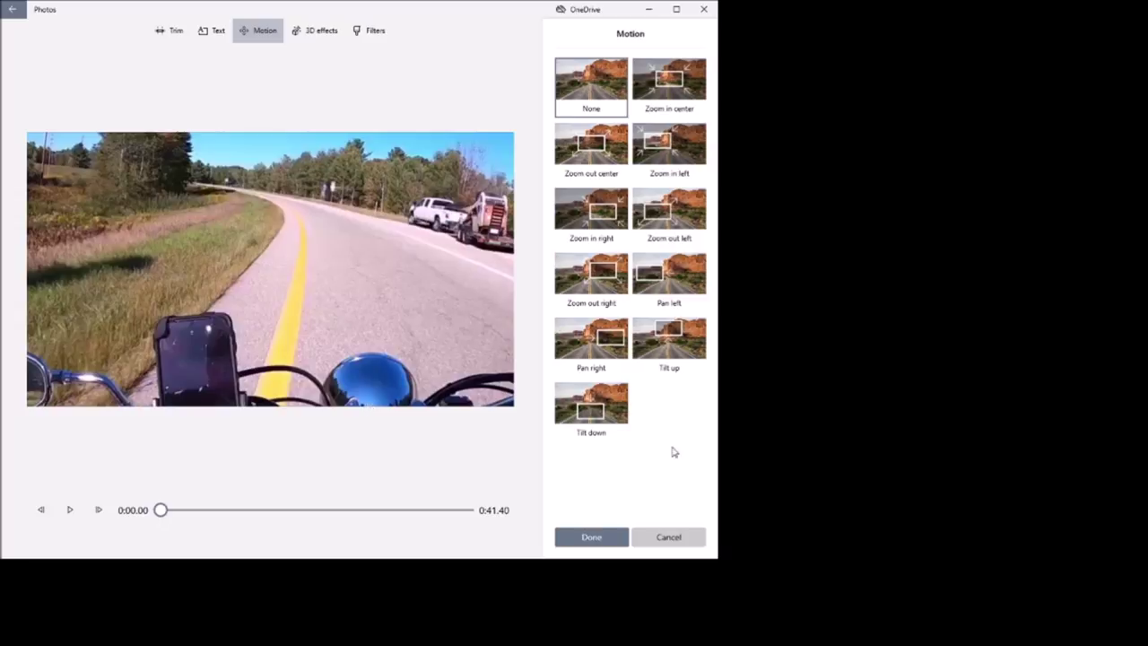
left_click(599, 357)
left_click(664, 345)
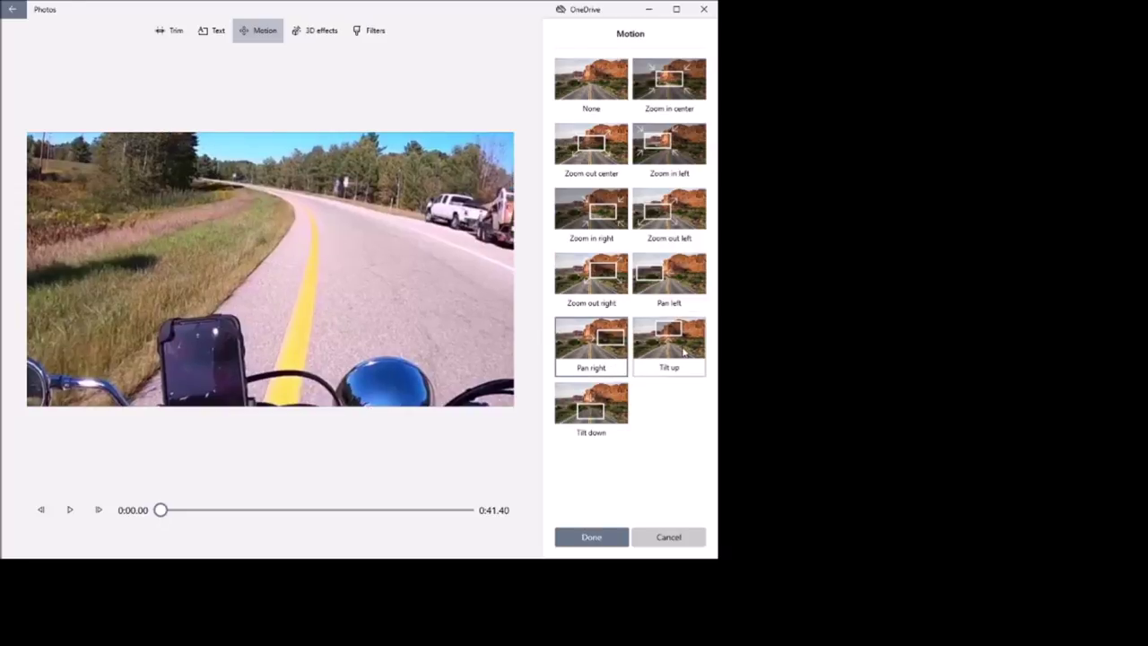
left_click(590, 270)
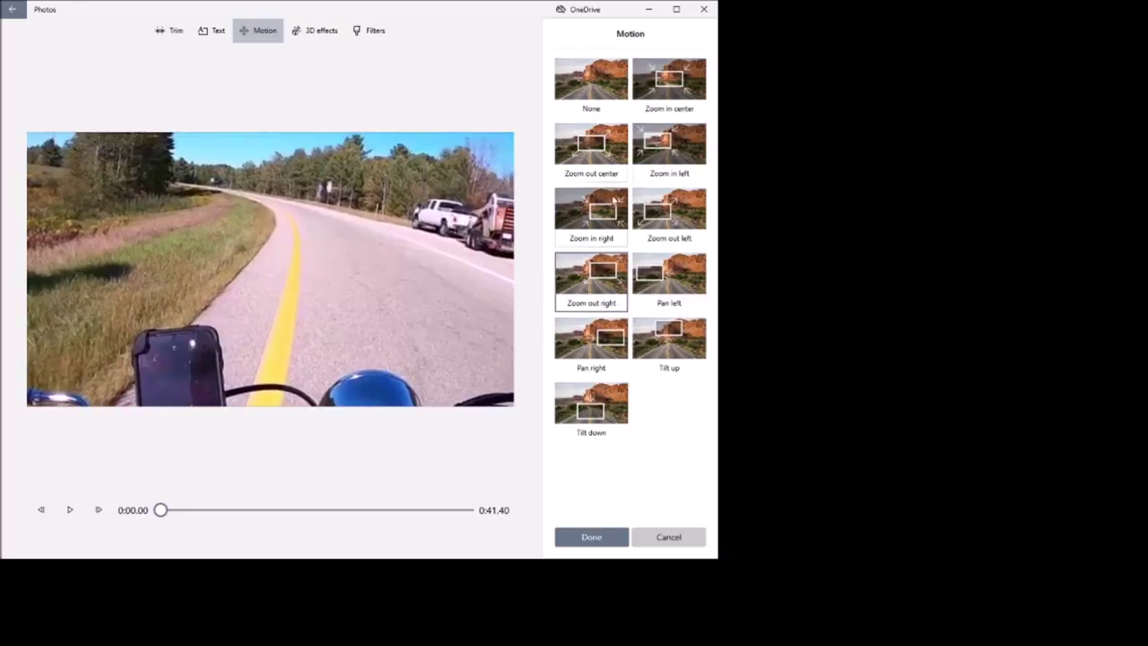
left_click(592, 143)
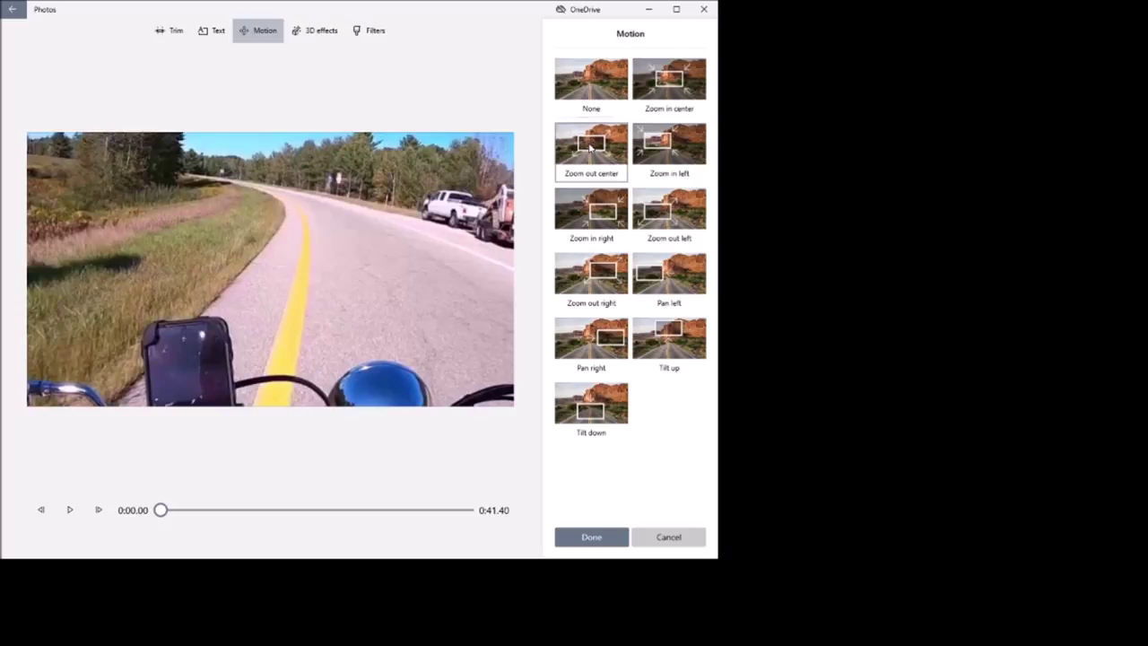
left_click(598, 348)
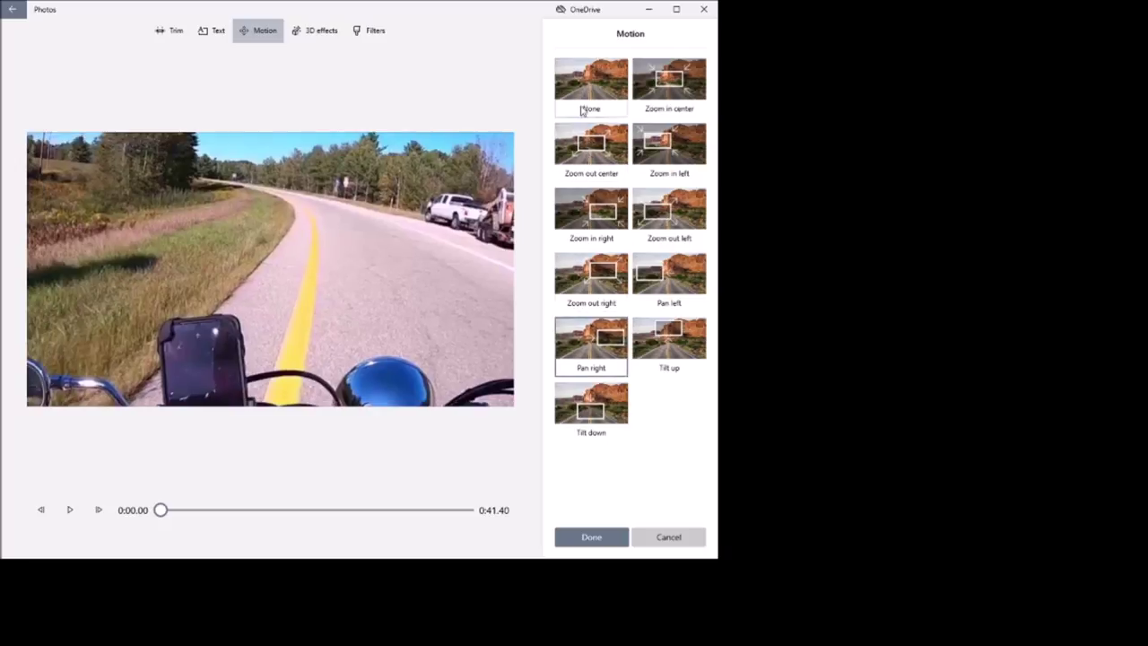
left_click(583, 109)
left_click(320, 36)
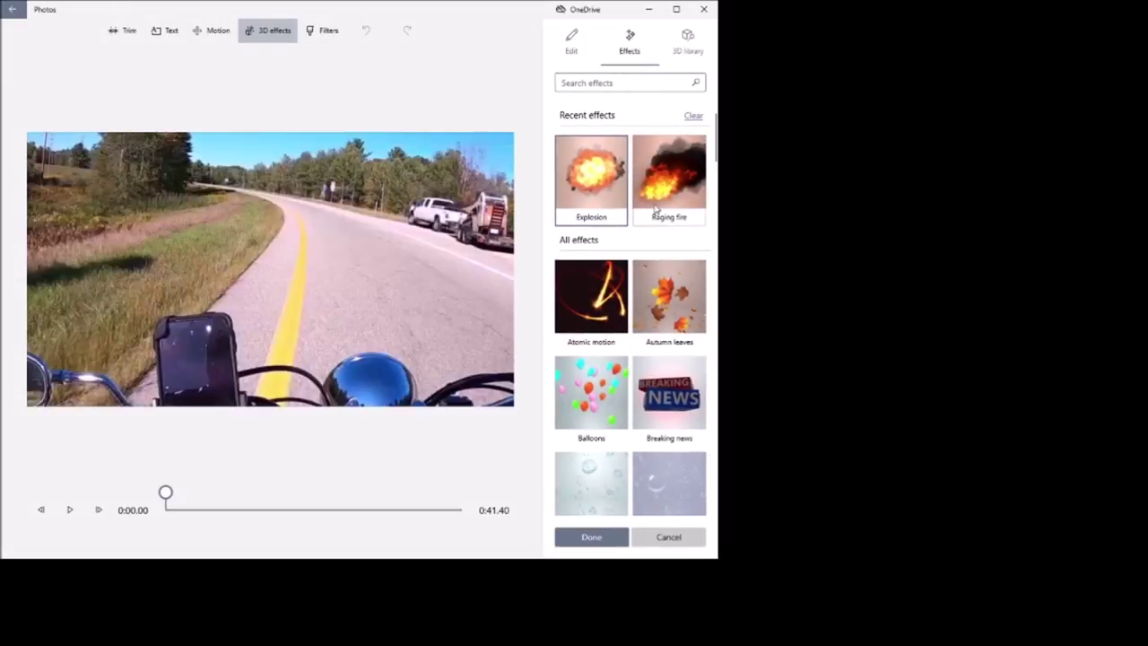
Add a Raging fire effect, resize its area, and raise its volume to maximum
left_click(656, 209)
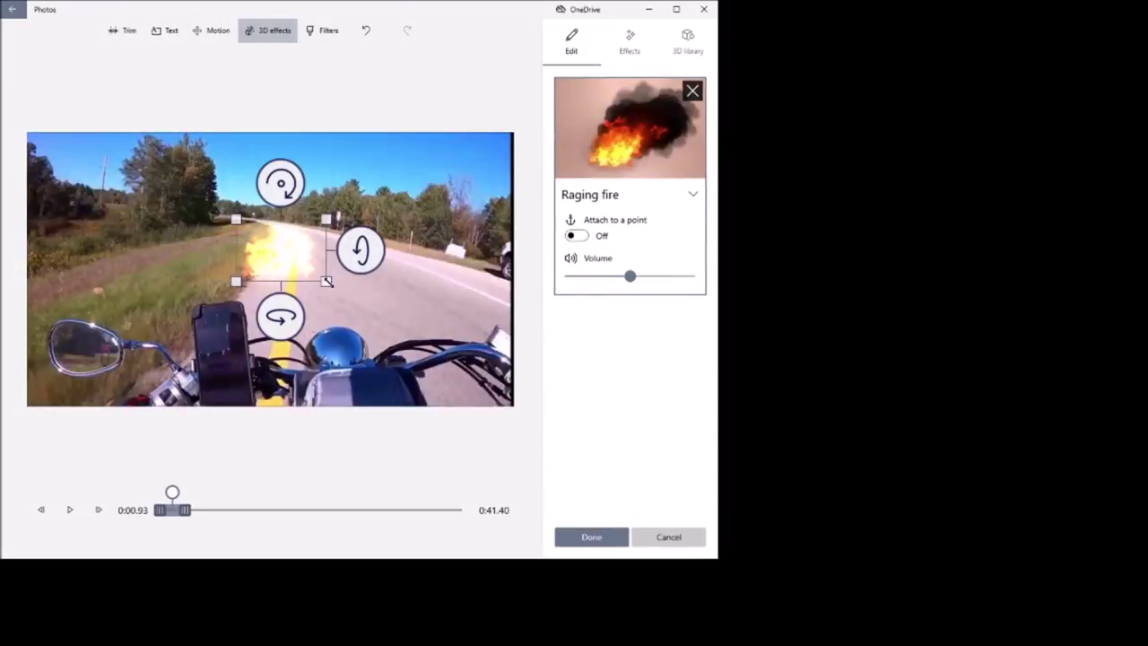
left_click_drag(327, 281, 522, 393)
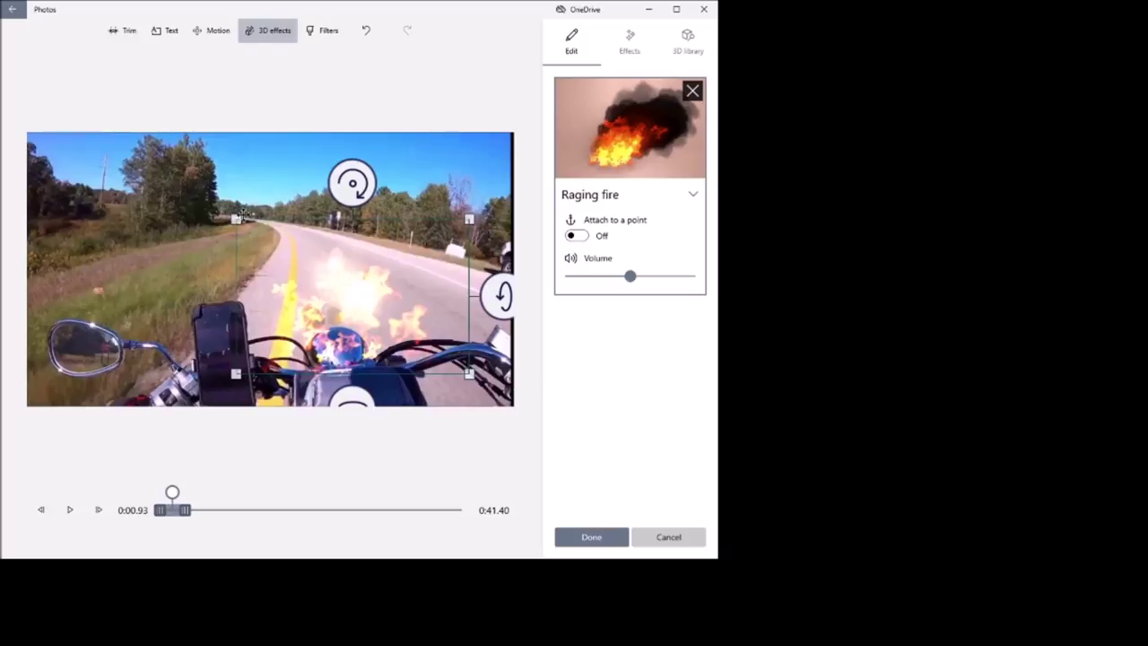
left_click_drag(239, 217, 112, 139)
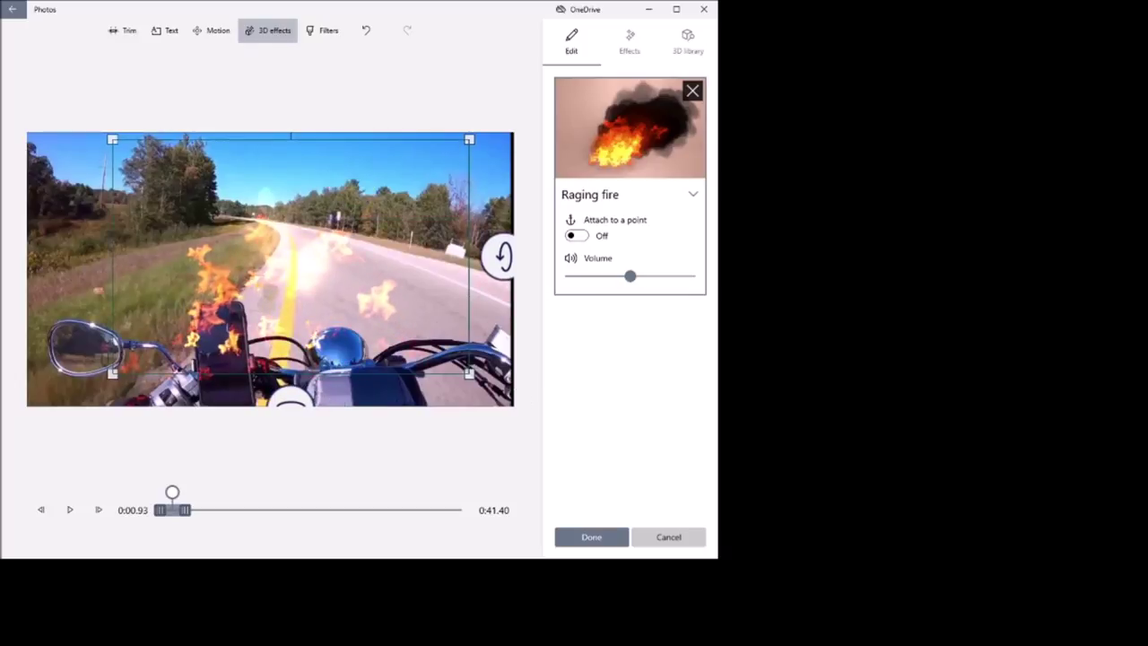
left_click(70, 511)
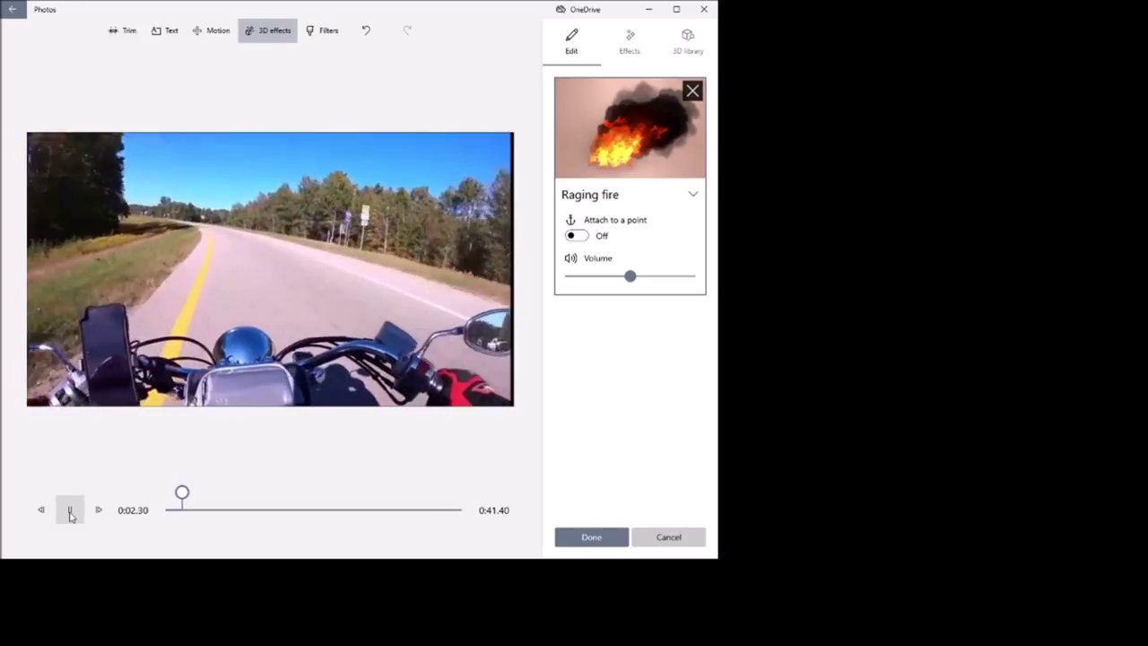
left_click(70, 512)
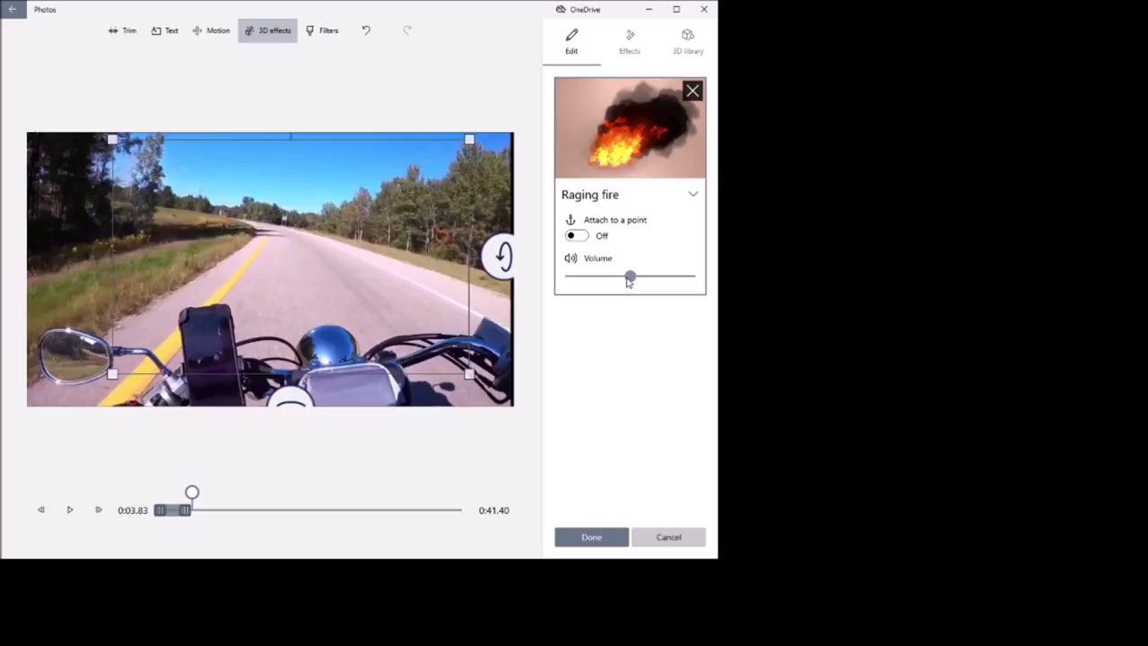
left_click_drag(631, 279, 703, 291)
left_click_drag(192, 491, 165, 493)
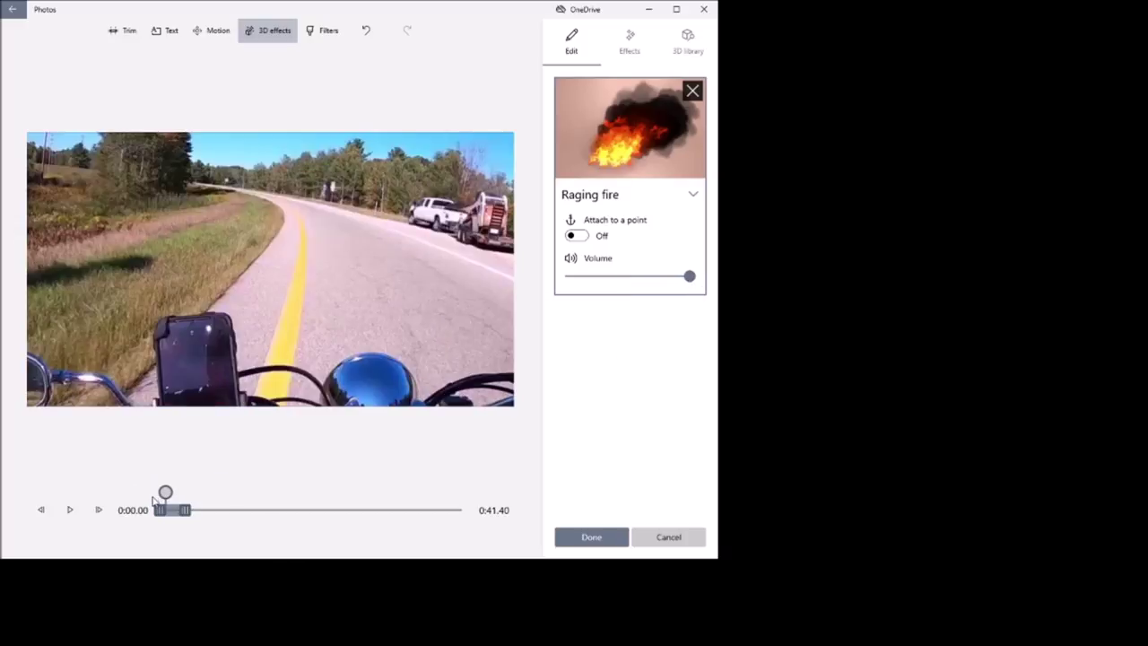
left_click(69, 511)
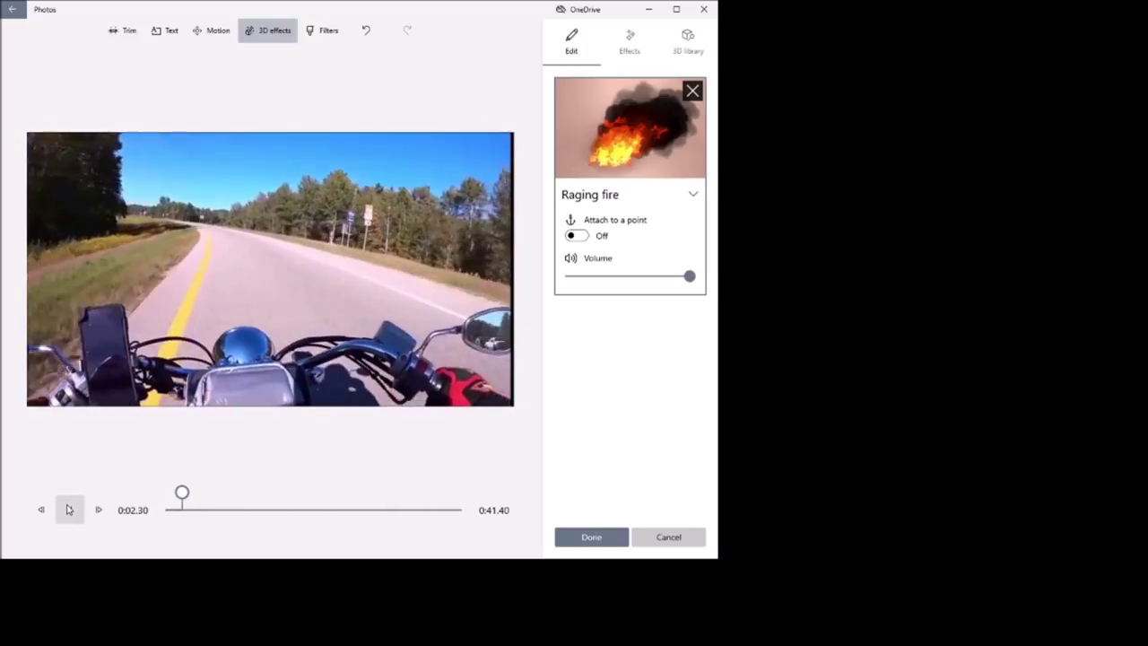
left_click(69, 511)
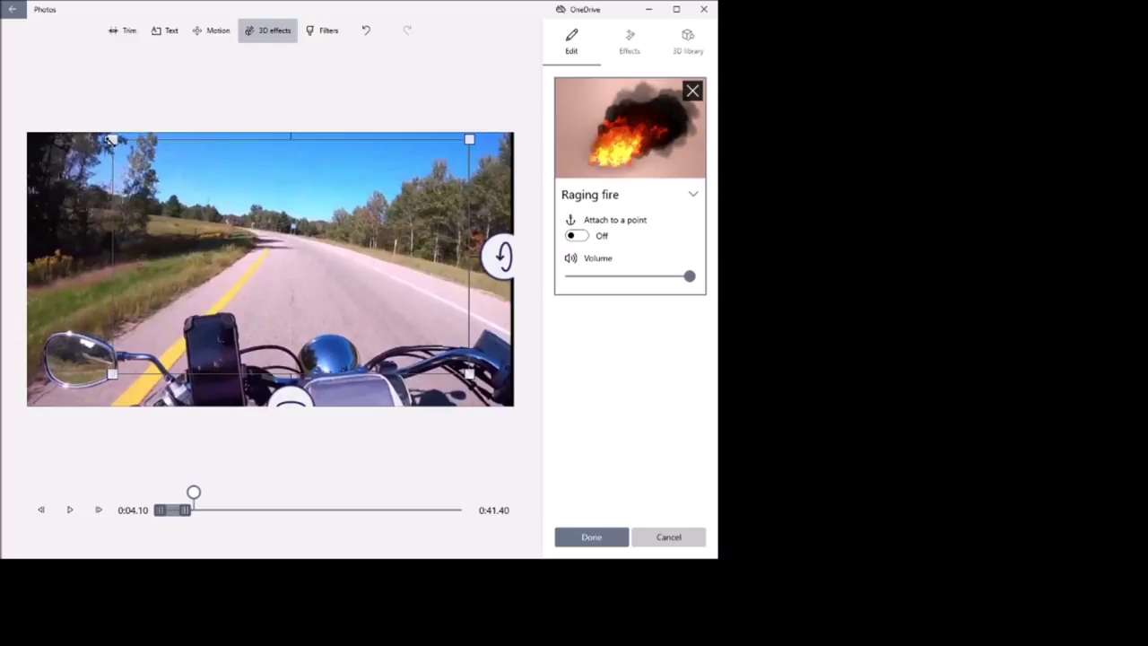
left_click_drag(112, 141, 253, 230)
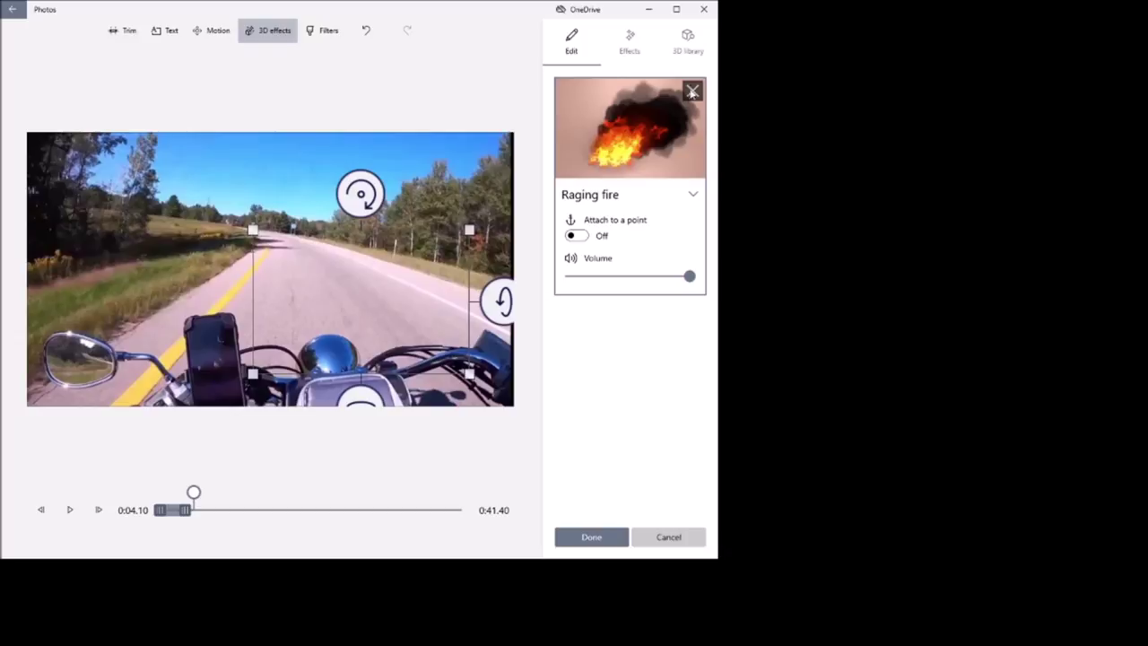
Add and remove Breaking news, add Candle flame, and return to the storyboard
left_click(631, 45)
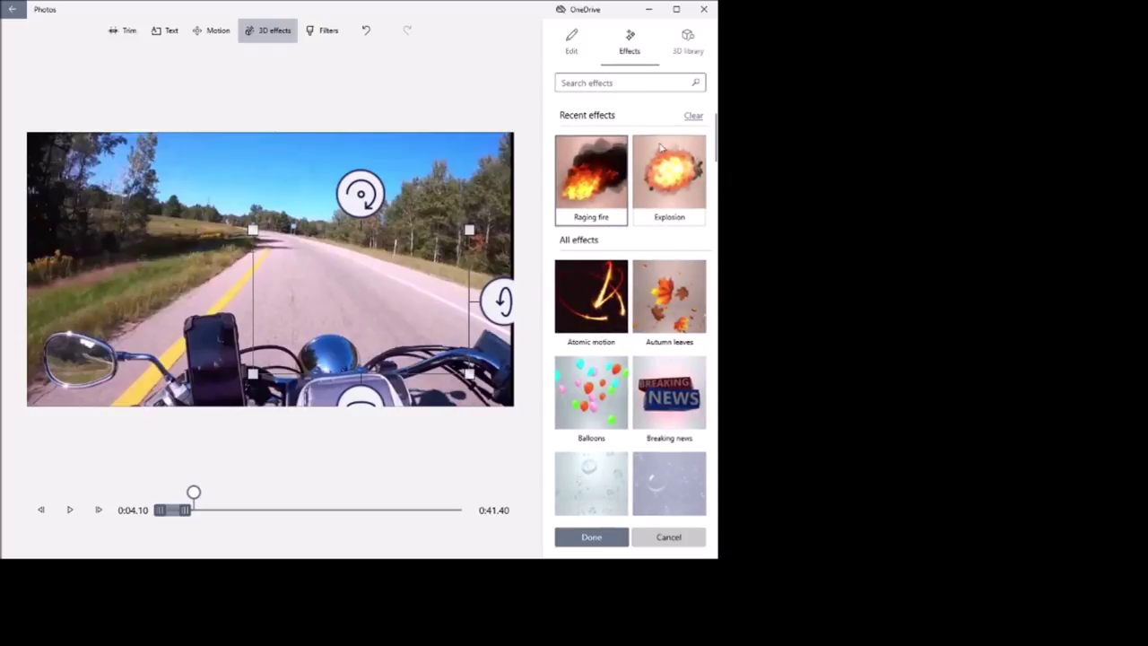
scroll(655, 305, "down", 3)
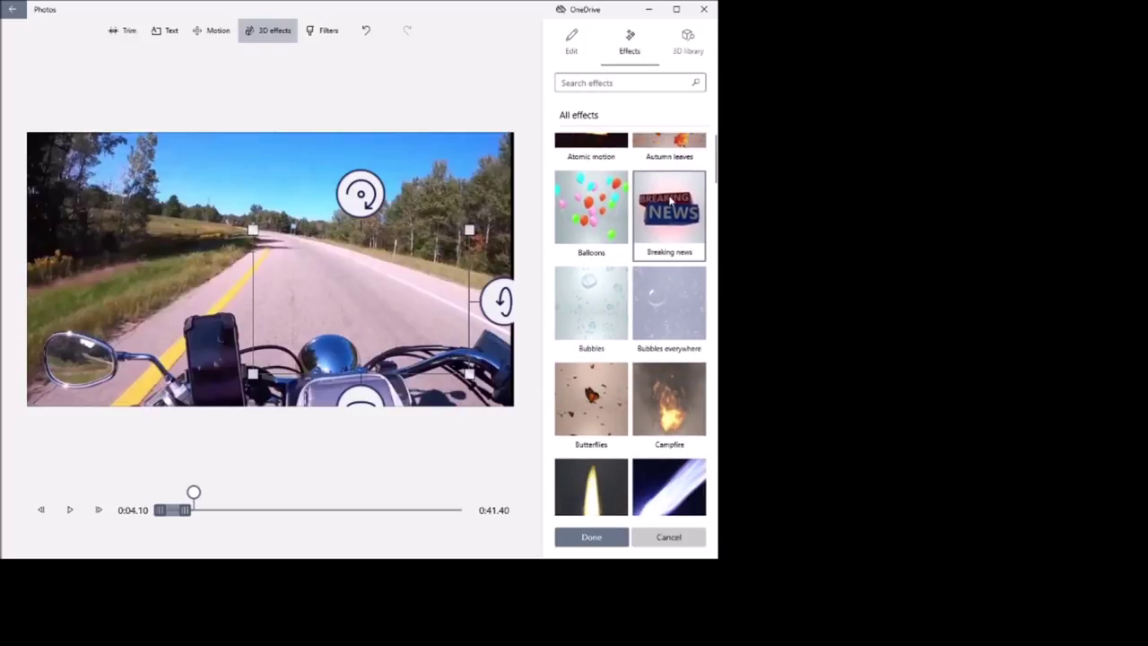
left_click(670, 207)
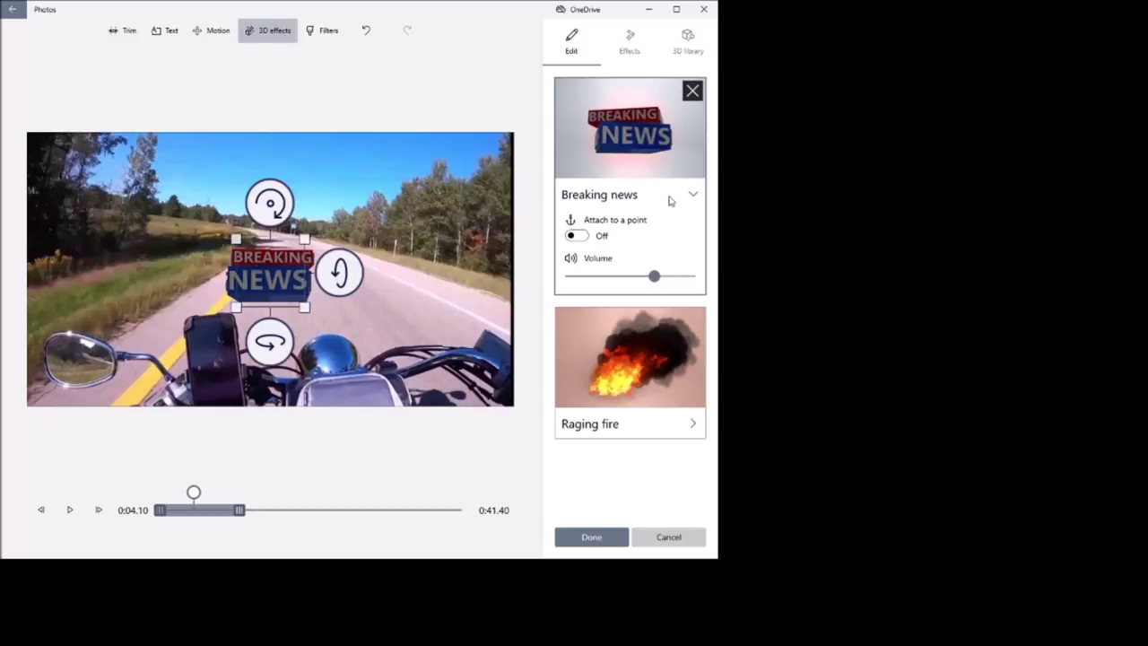
left_click(695, 88)
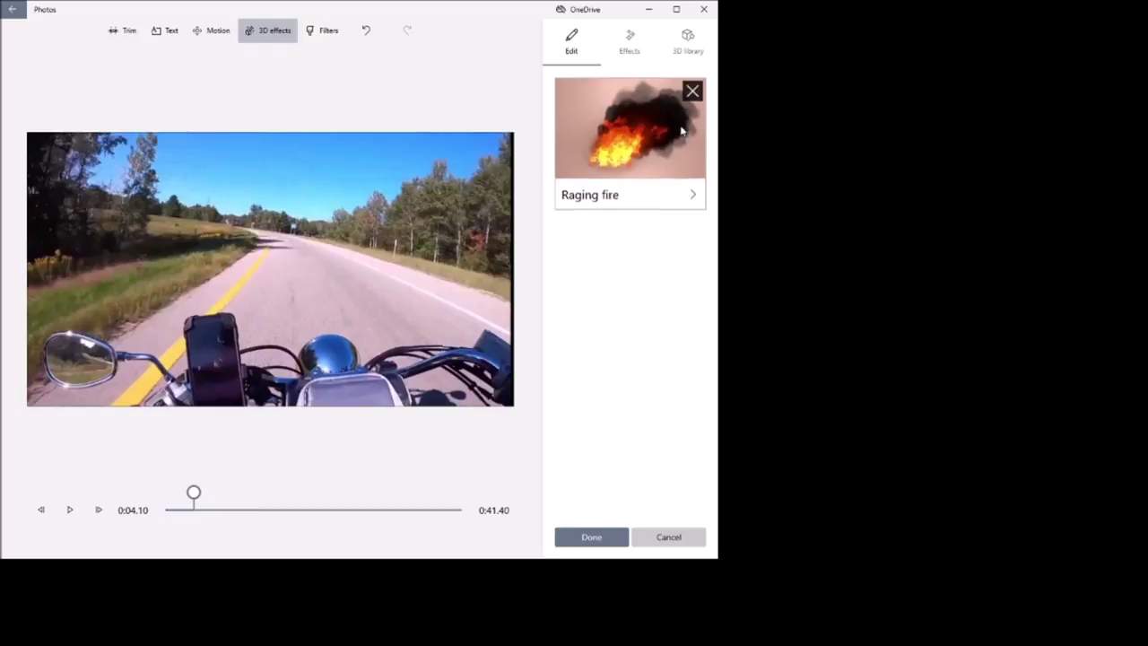
left_click(644, 37)
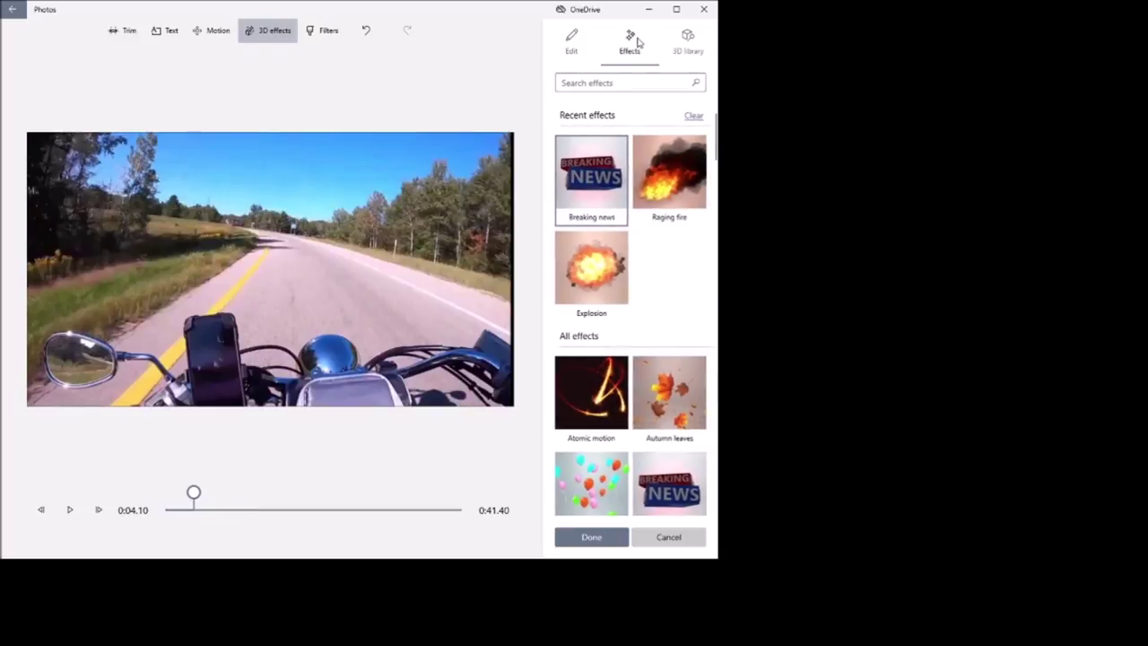
scroll(632, 271, "down", 2)
scroll(632, 272, "down", 5)
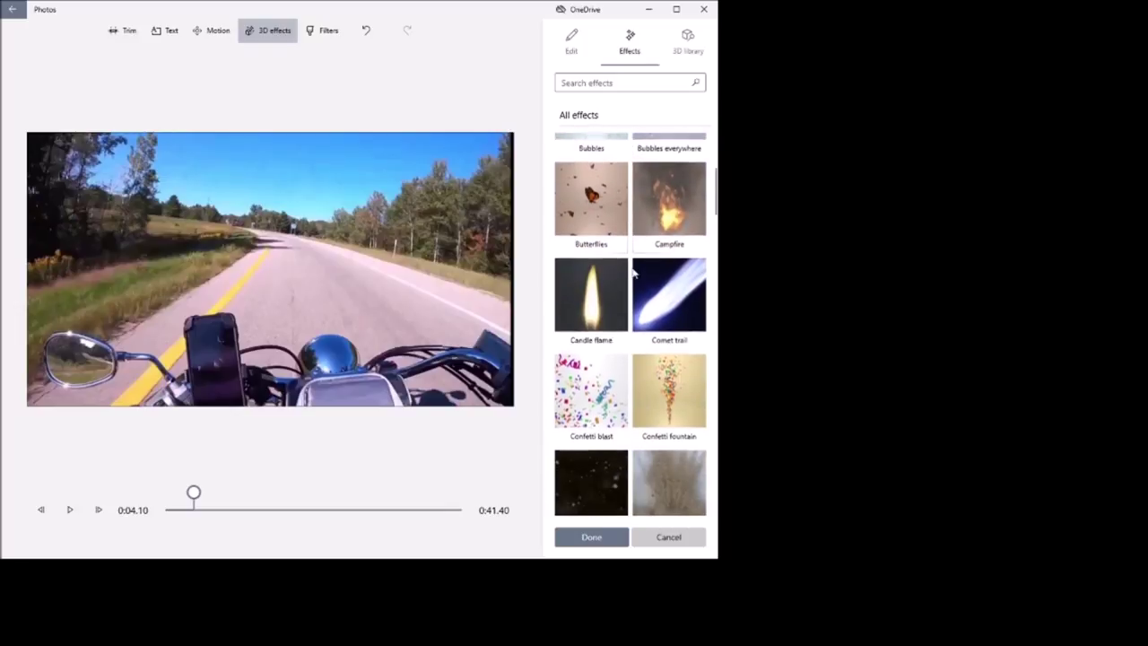
left_click(590, 278)
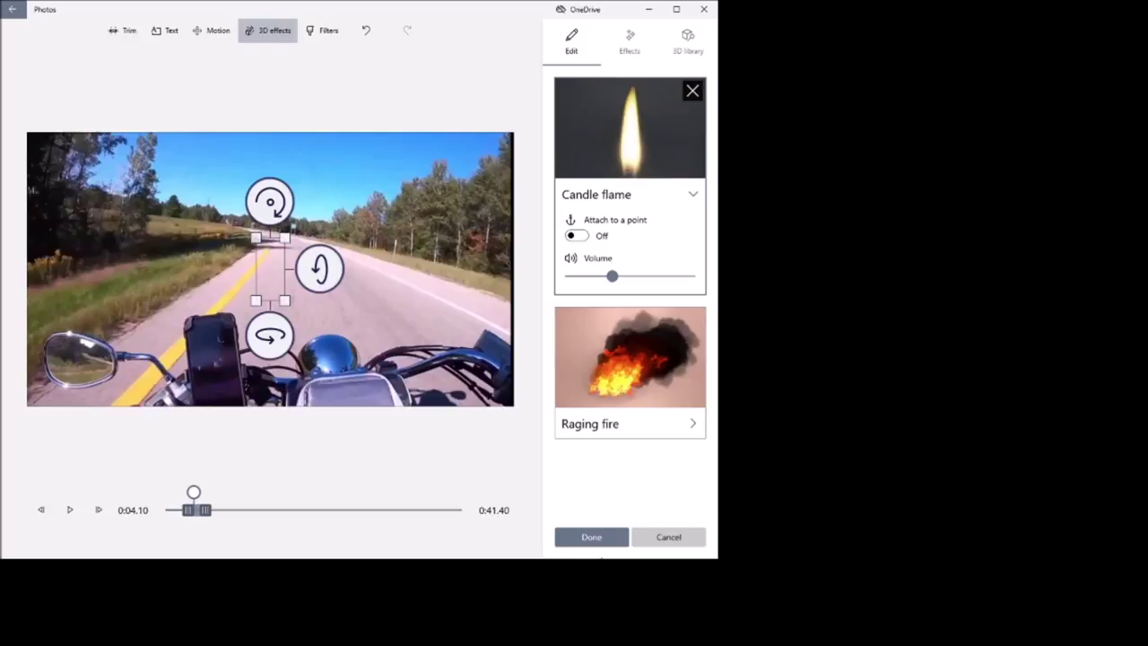
left_click(596, 537)
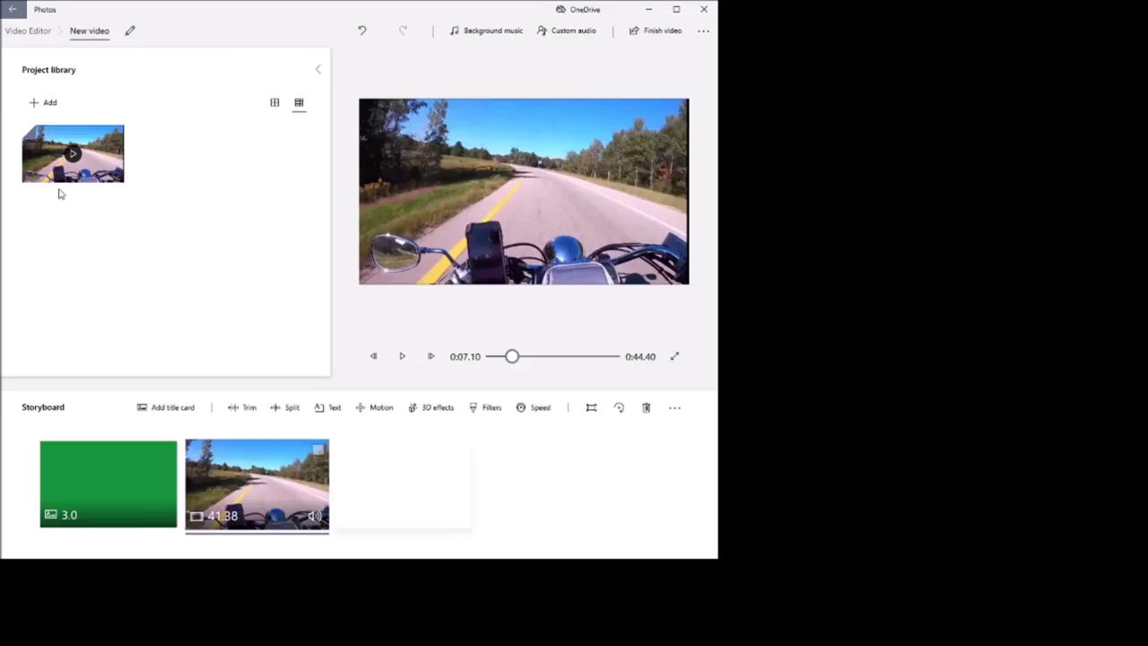
left_click(437, 409)
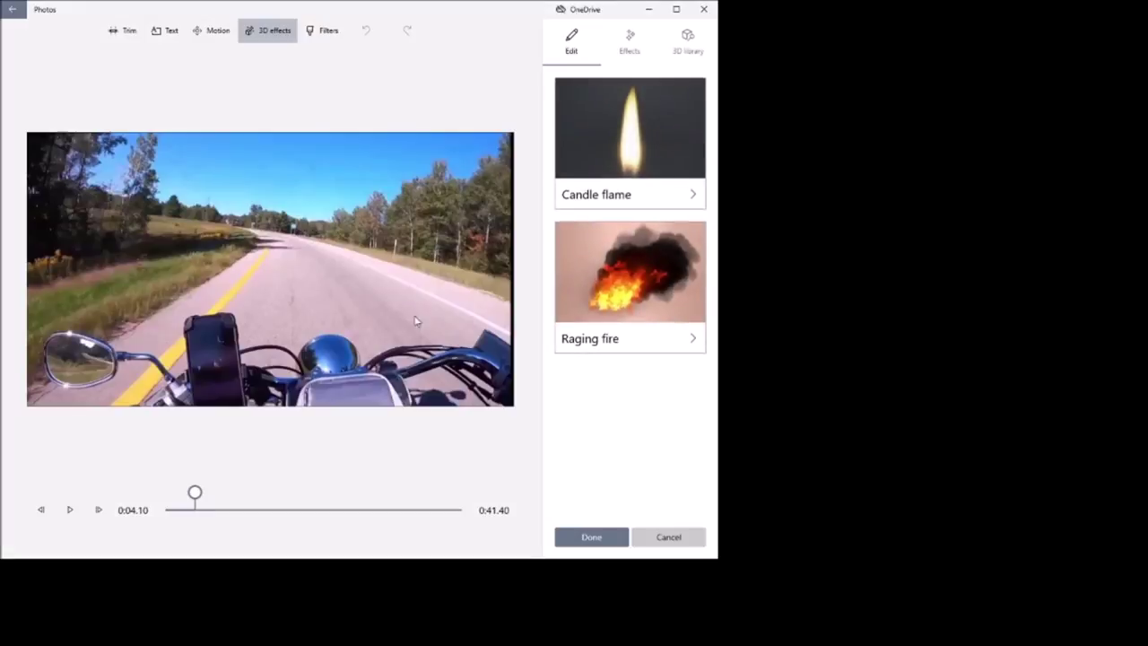
Delete the Raging fire effect and preview Candle flame from 0:02.93 to 0:07.03
left_click(649, 314)
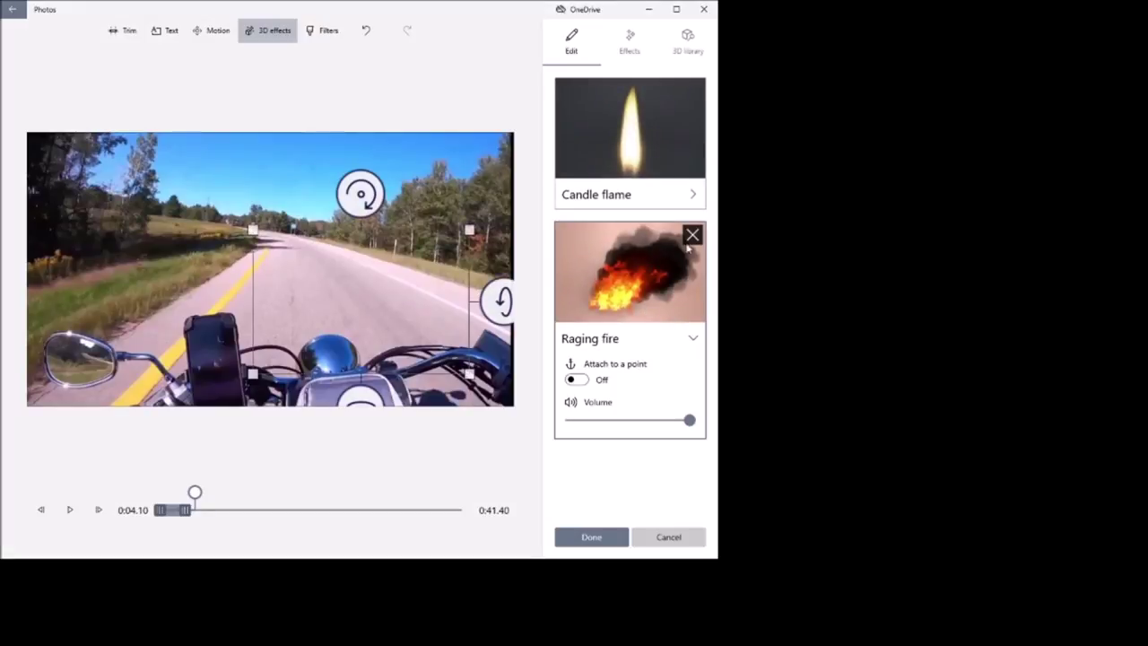
left_click(692, 234)
left_click(627, 158)
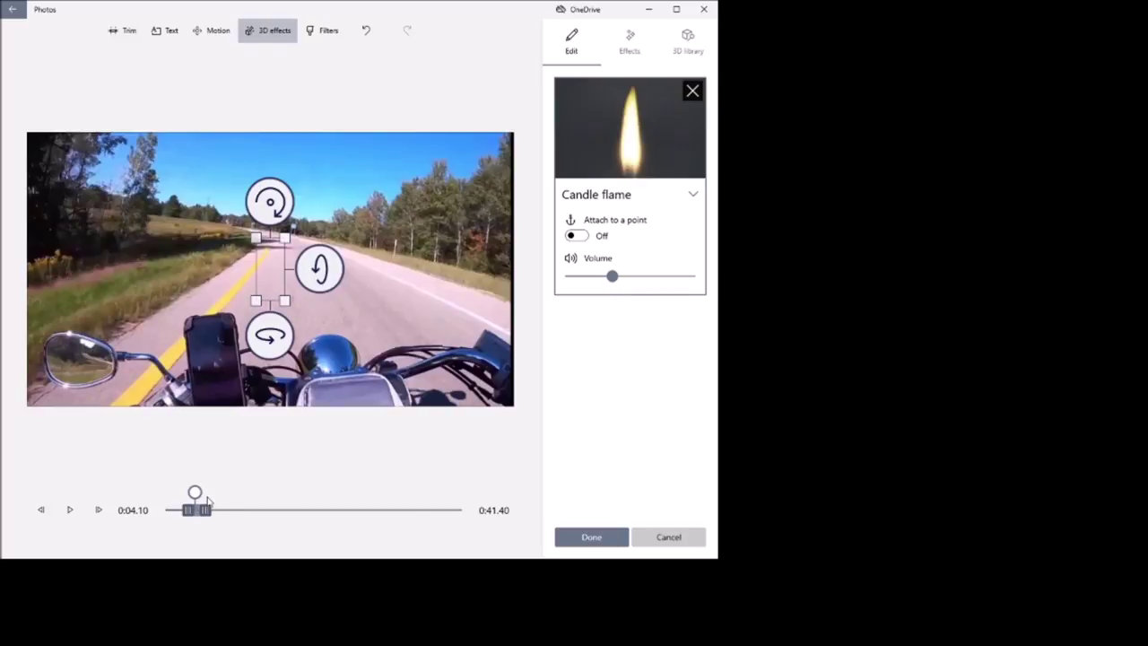
left_click_drag(193, 492, 187, 493)
left_click(69, 511)
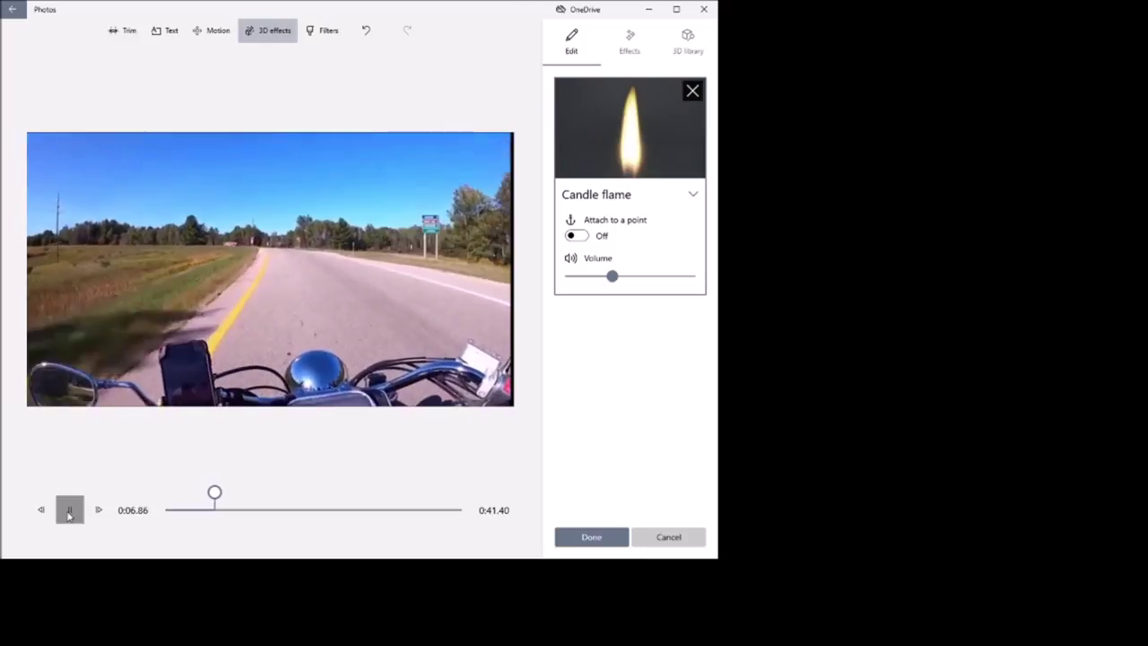
left_click(69, 511)
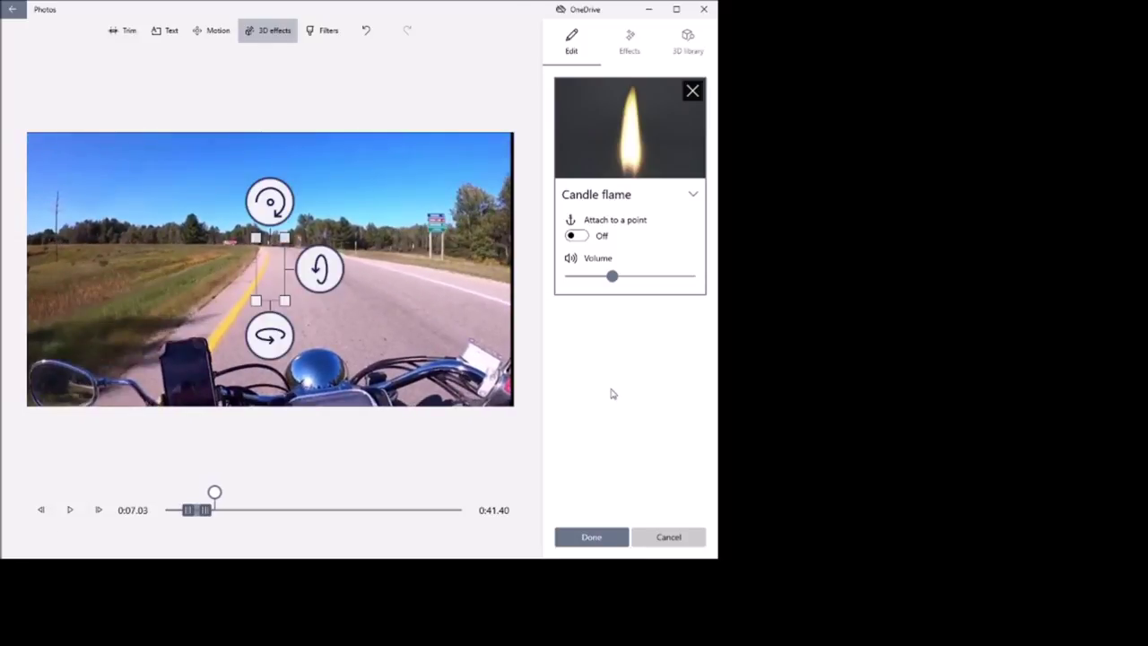
Add the Snow effect, preview it to 0:11.56, and remove the Candle flame effect
left_click(630, 40)
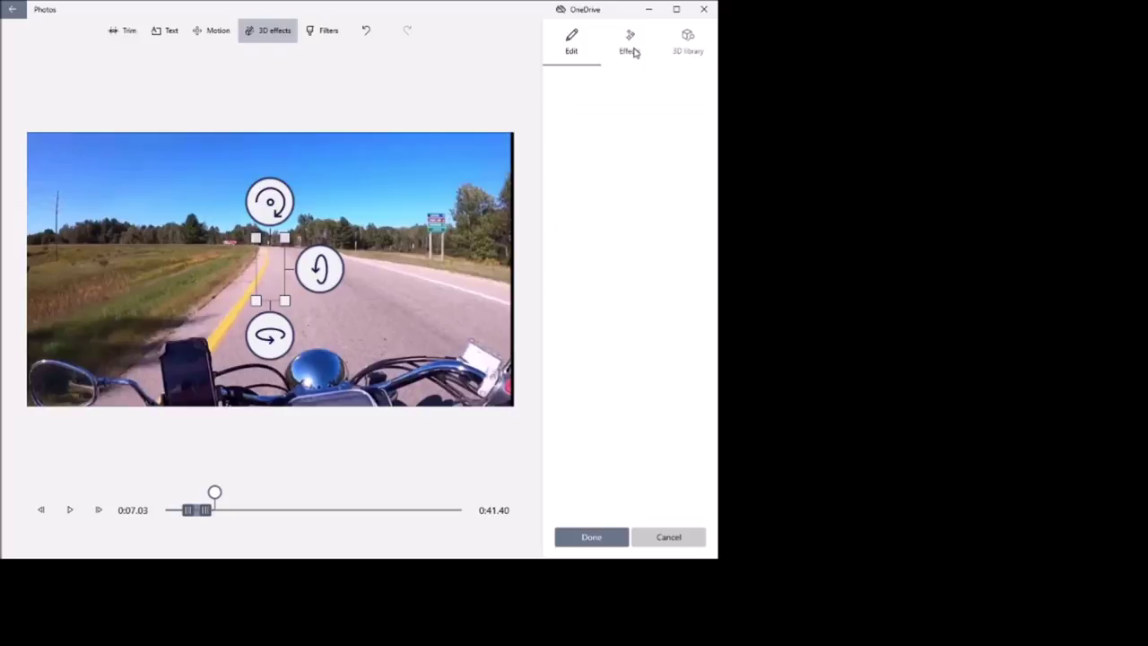
scroll(668, 266, "down", 3)
scroll(669, 267, "down", 10)
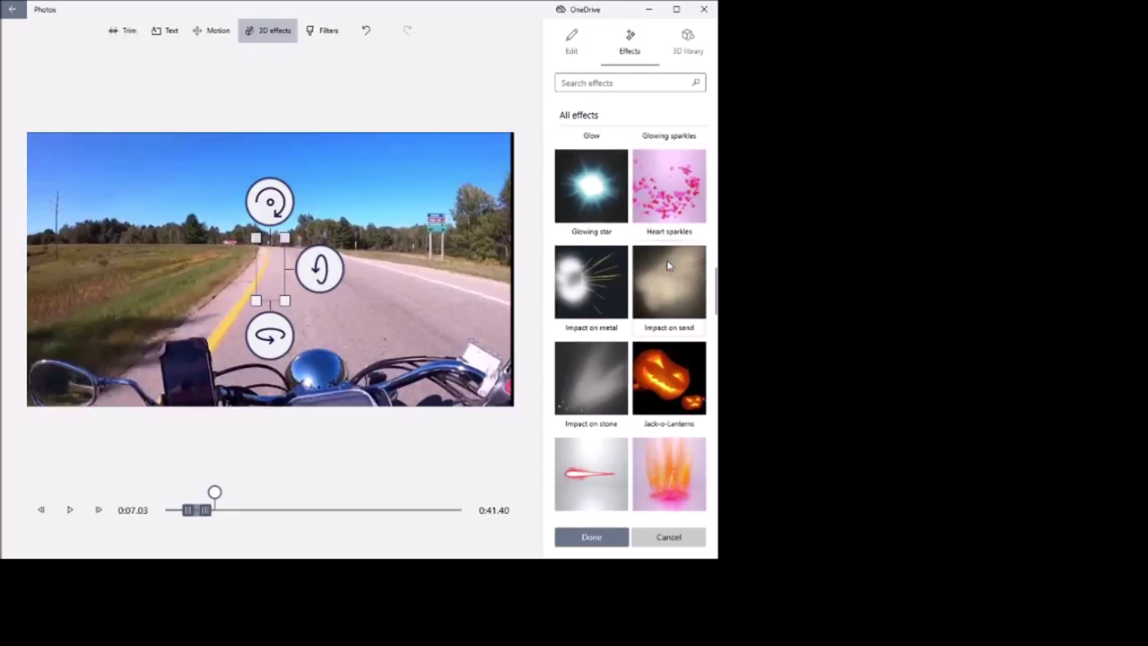
scroll(668, 266, "down", 2)
scroll(668, 266, "down", 7)
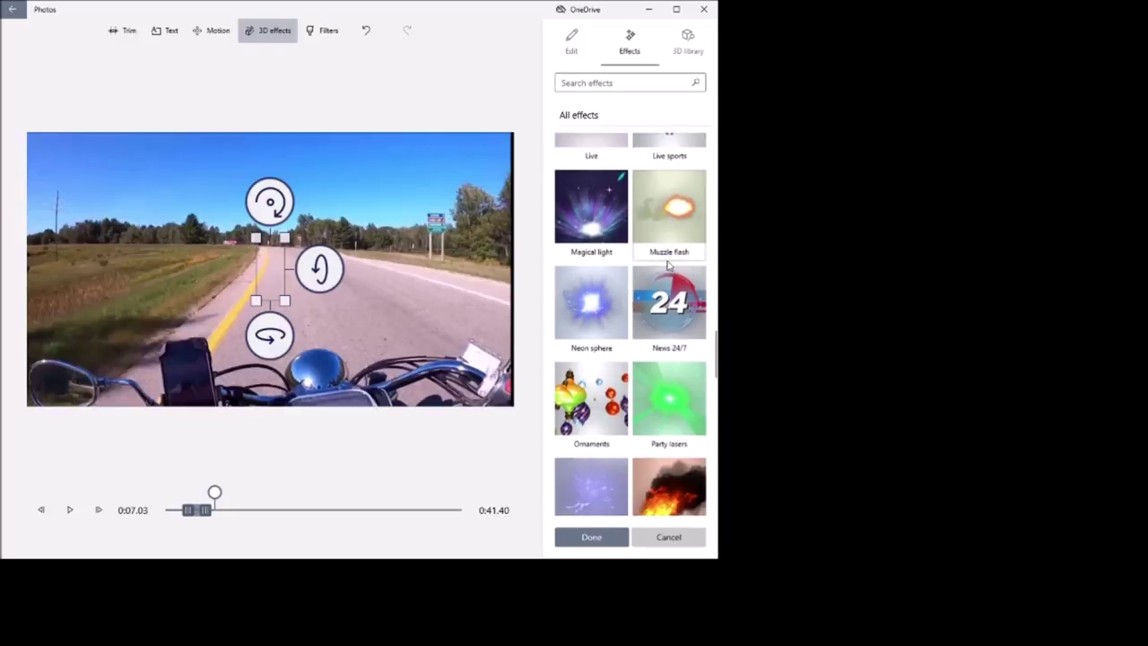
scroll(668, 266, "up", 2)
scroll(668, 253, "down", 6)
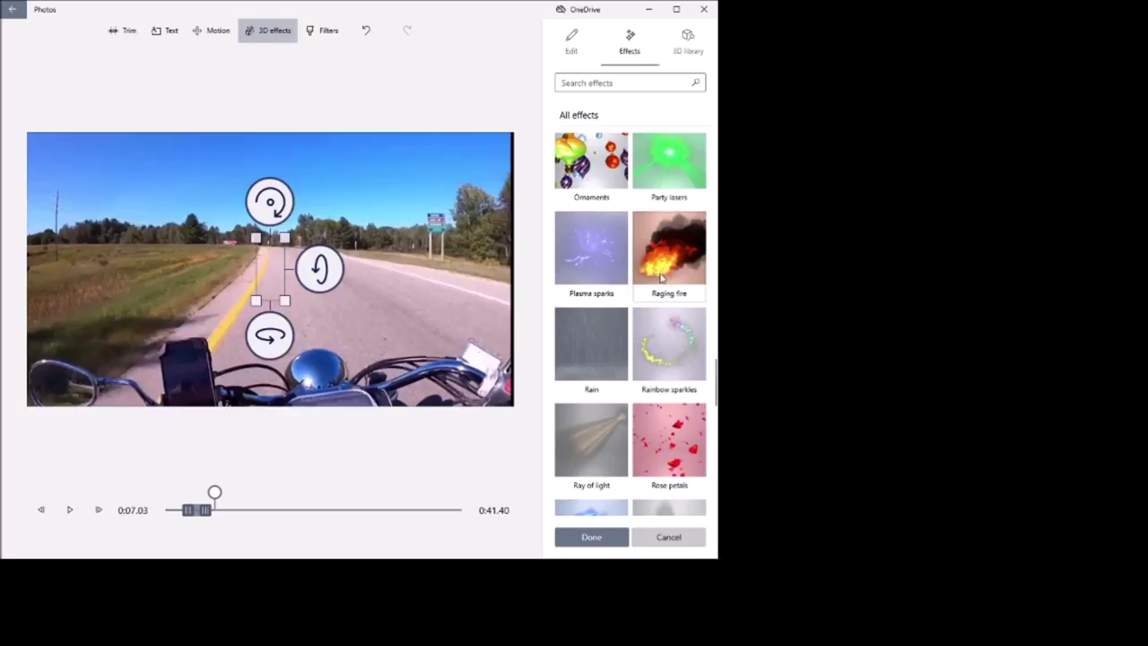
scroll(661, 279, "down", 6)
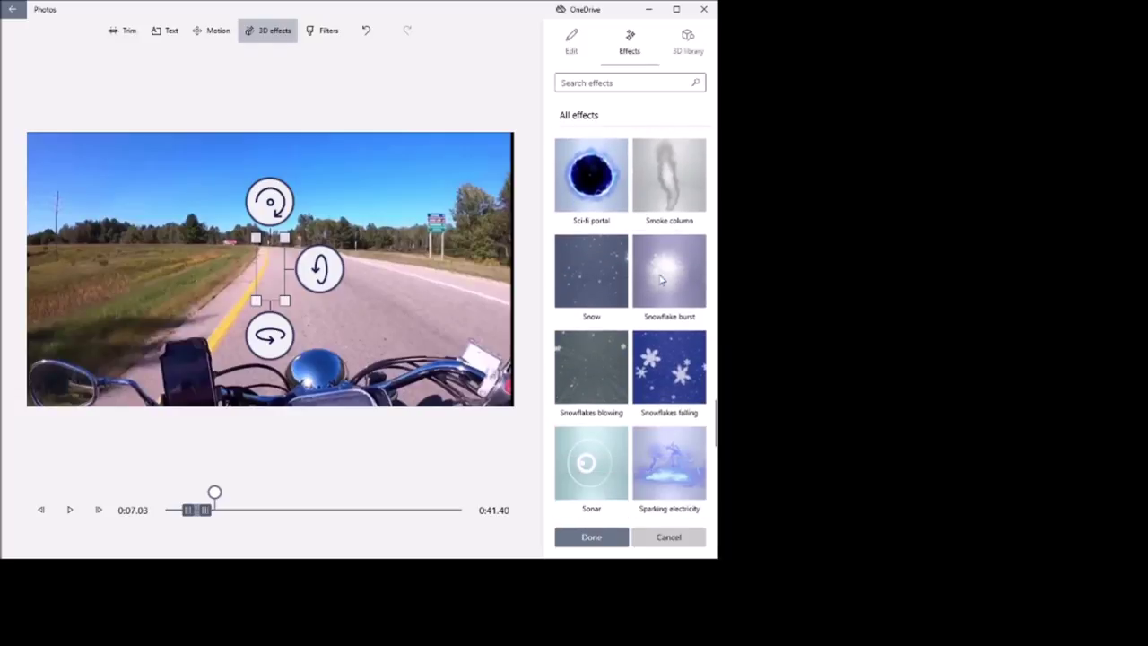
left_click(583, 252)
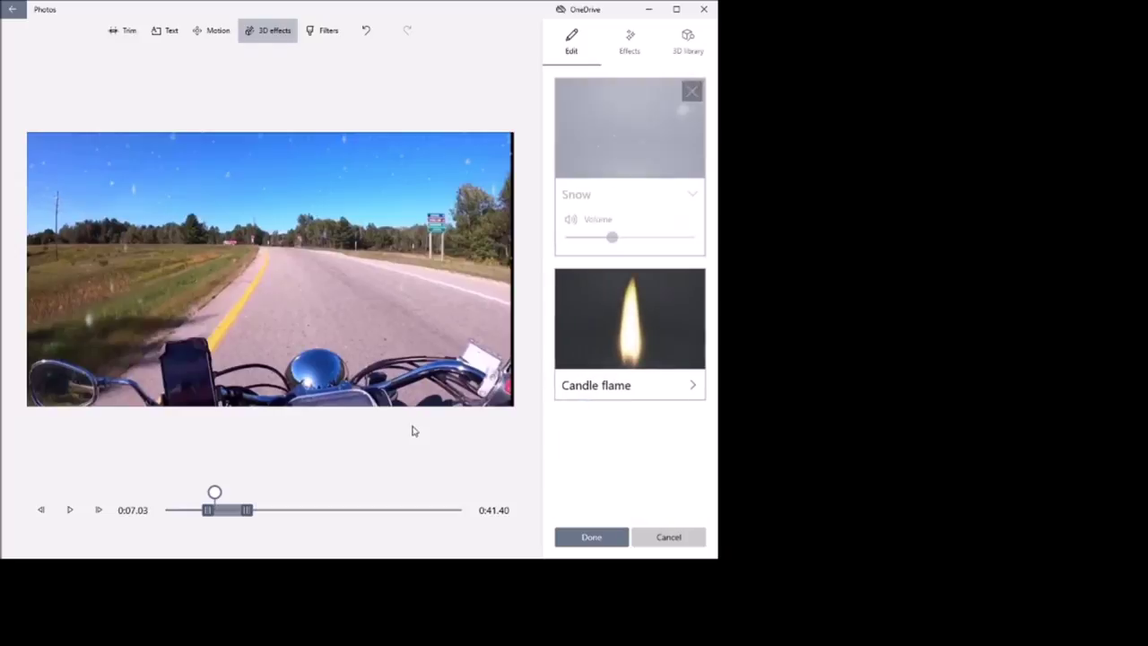
left_click(70, 510)
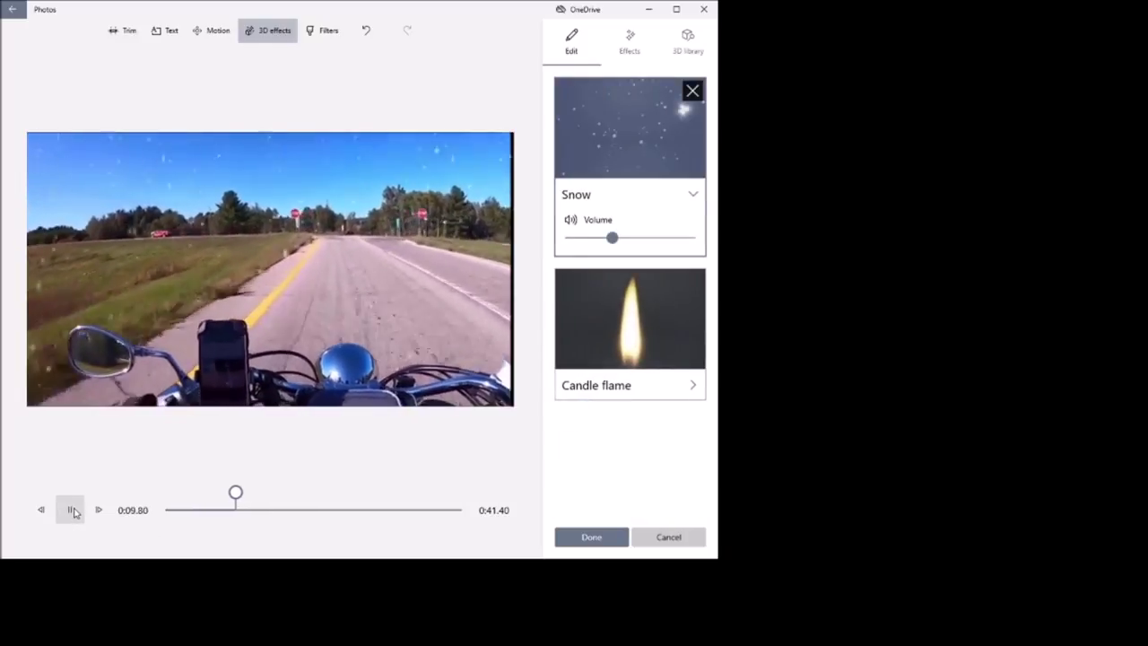
left_click(72, 509)
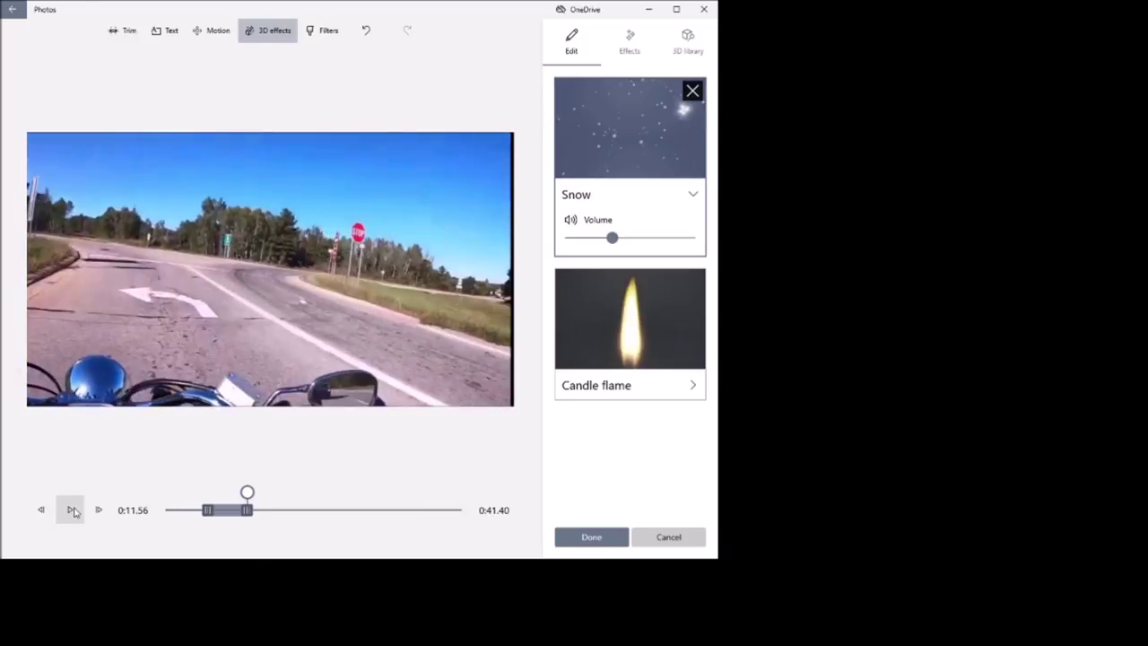
left_click(693, 282)
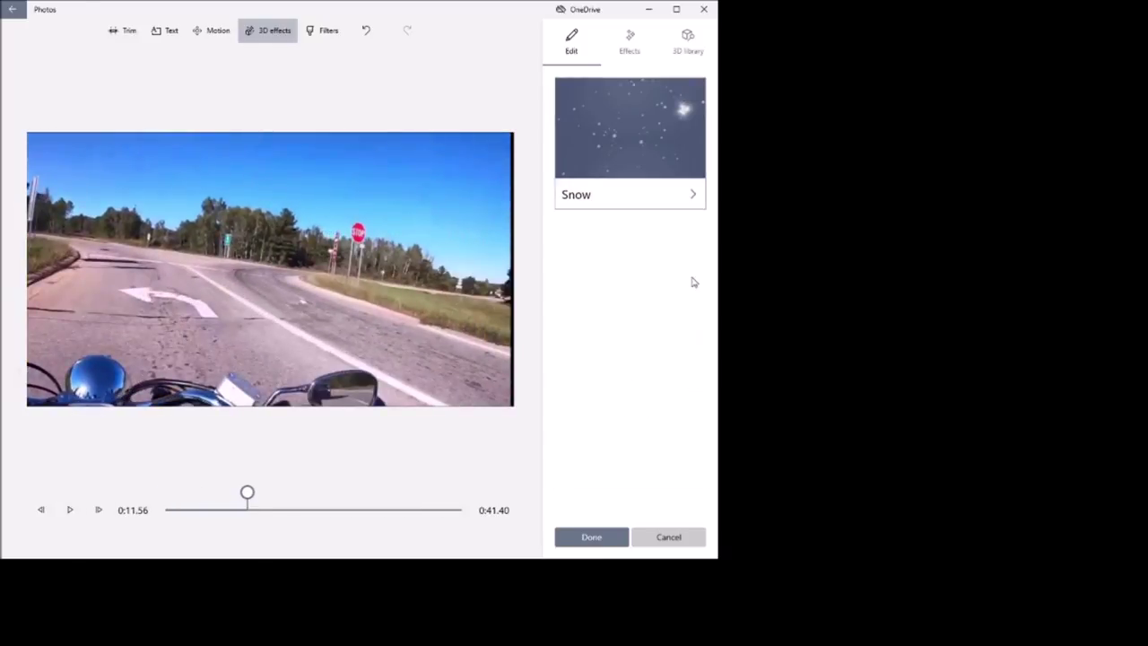
Add the Fireworks effect alongside Snow and preview the clip up to 0:17.46
left_click(630, 39)
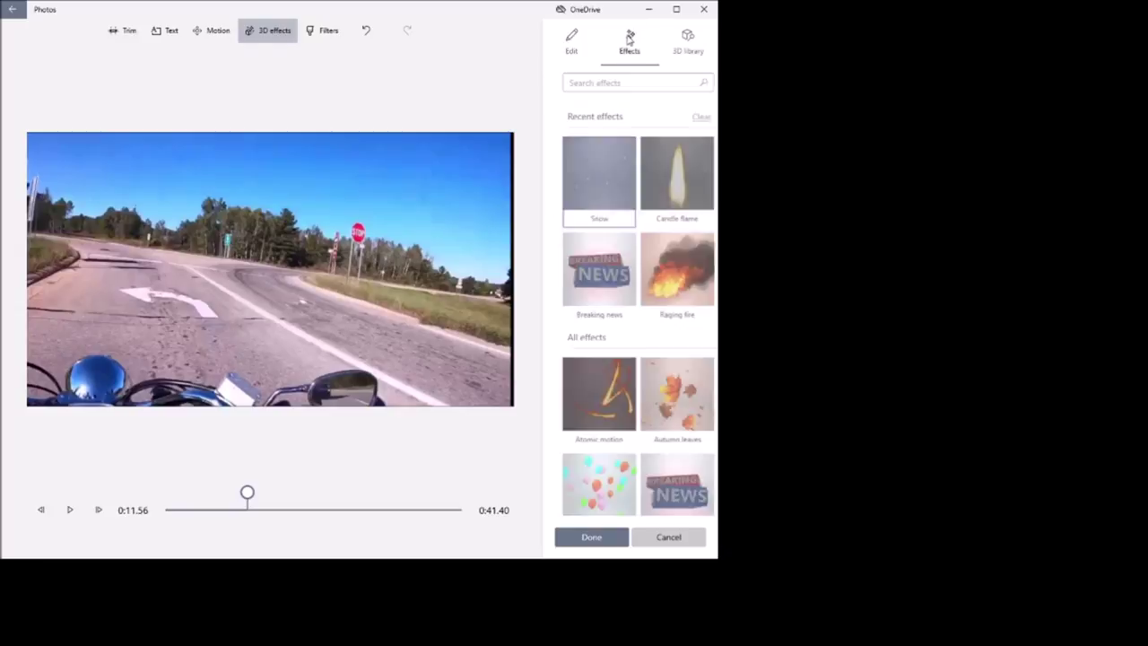
scroll(662, 255, "down", 3)
scroll(662, 255, "down", 10)
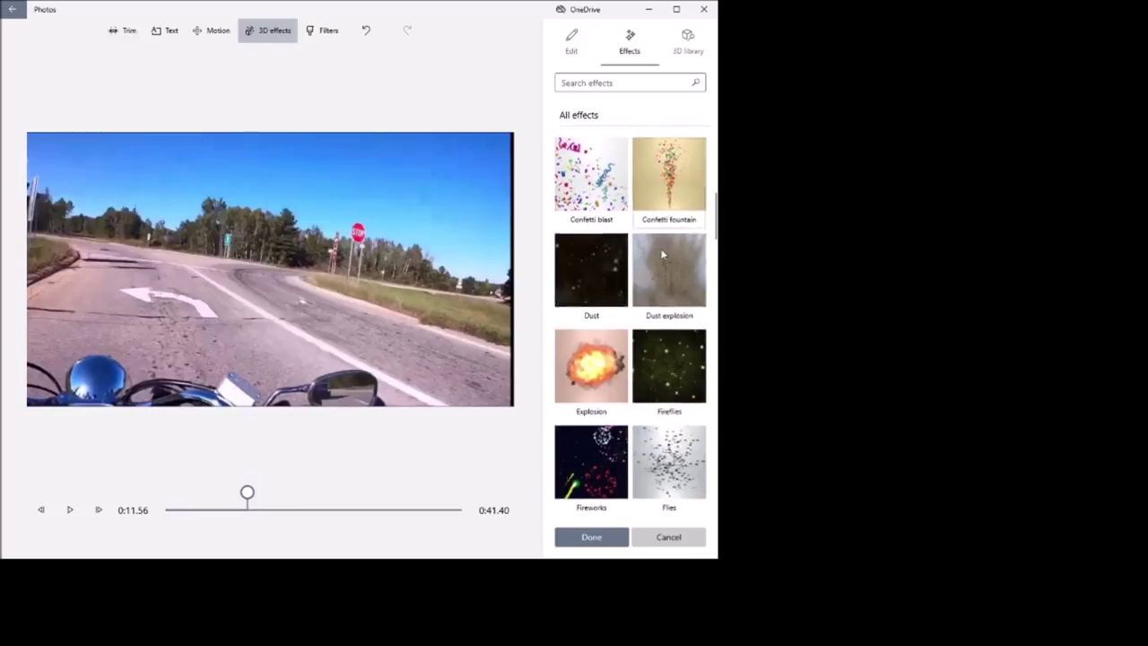
scroll(662, 256, "up", 4)
scroll(600, 320, "up", 1)
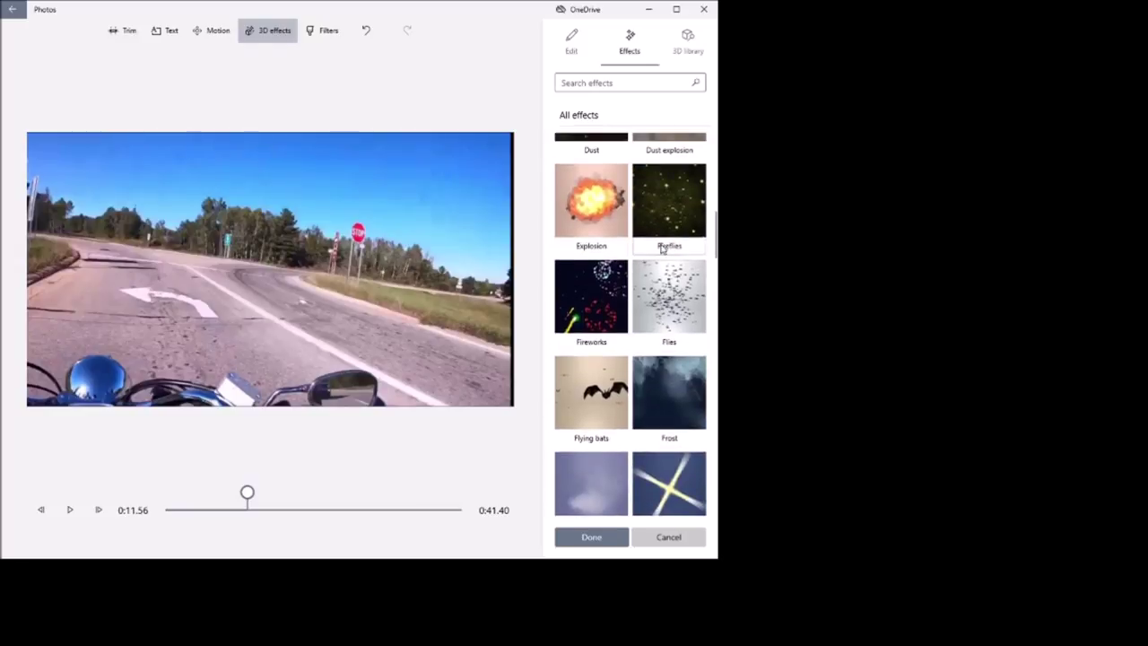
left_click(600, 320)
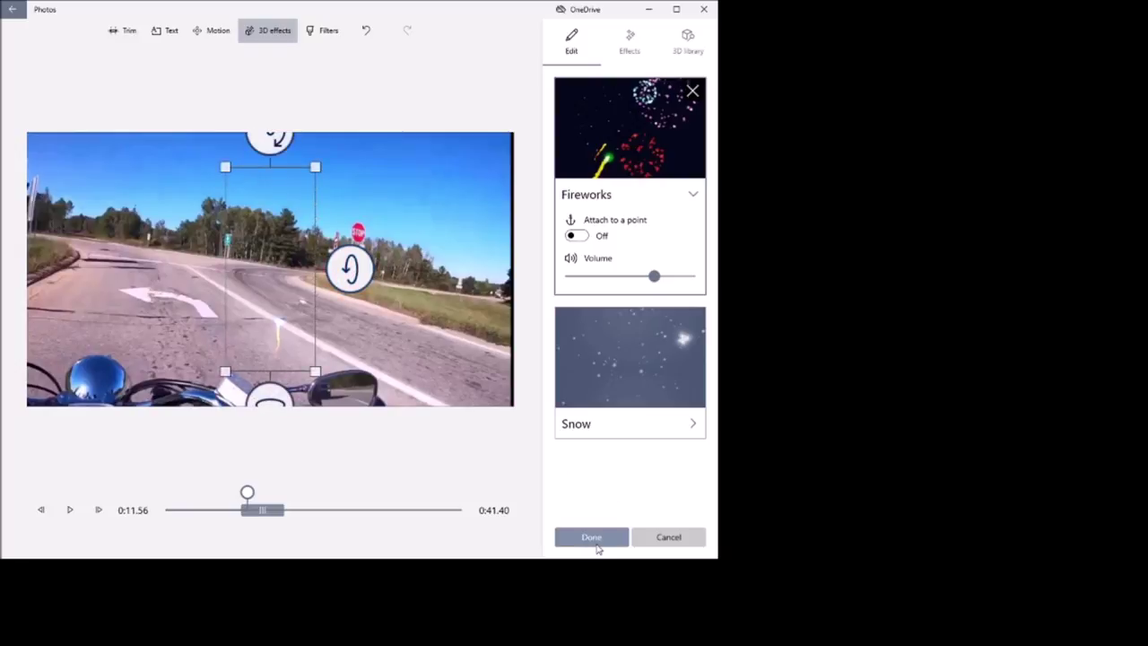
left_click(72, 512)
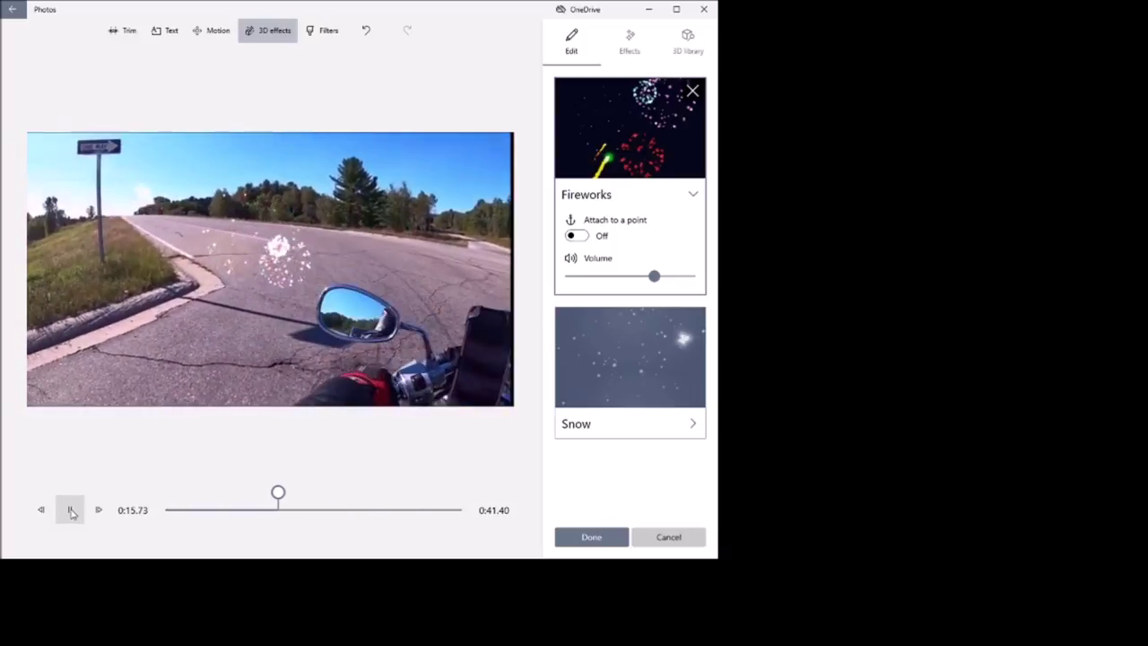
left_click(72, 512)
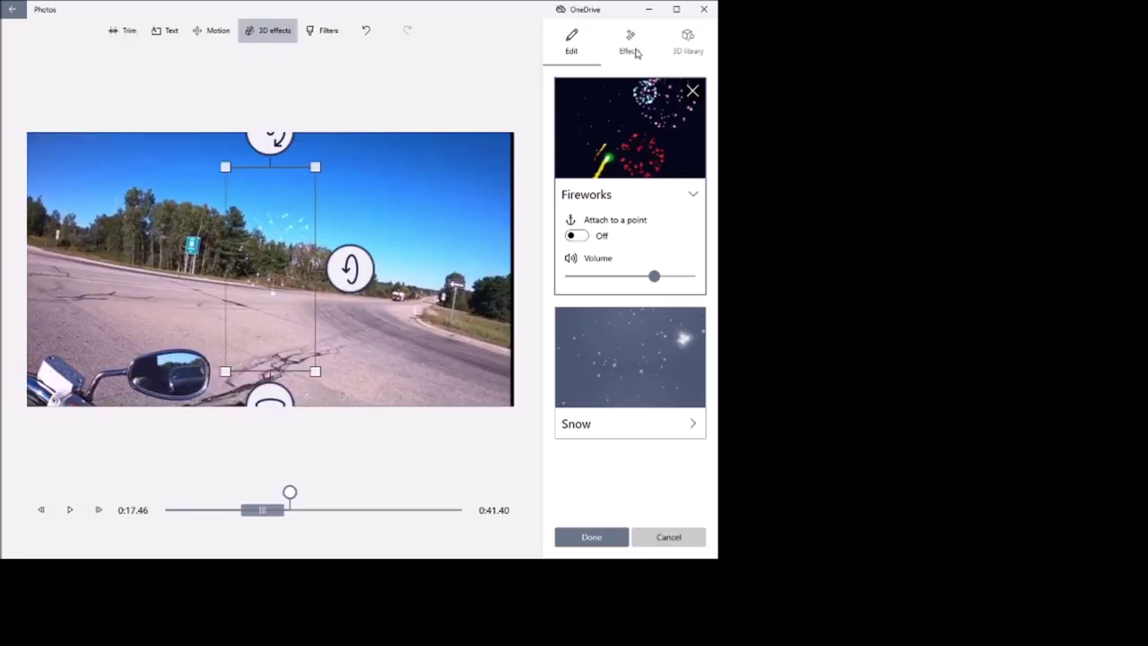
Preview the Pearl, Iceberg, Inky, Pixel, Arcade and Original filters, pick Adventure, then cancel
left_click(328, 30)
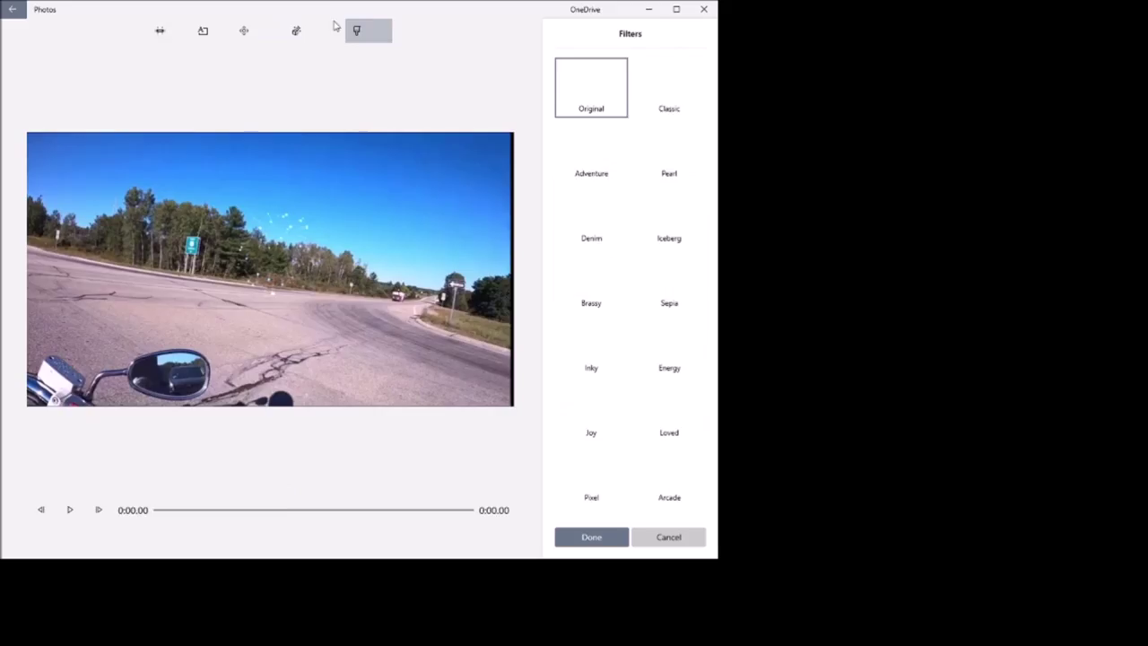
left_click(684, 170)
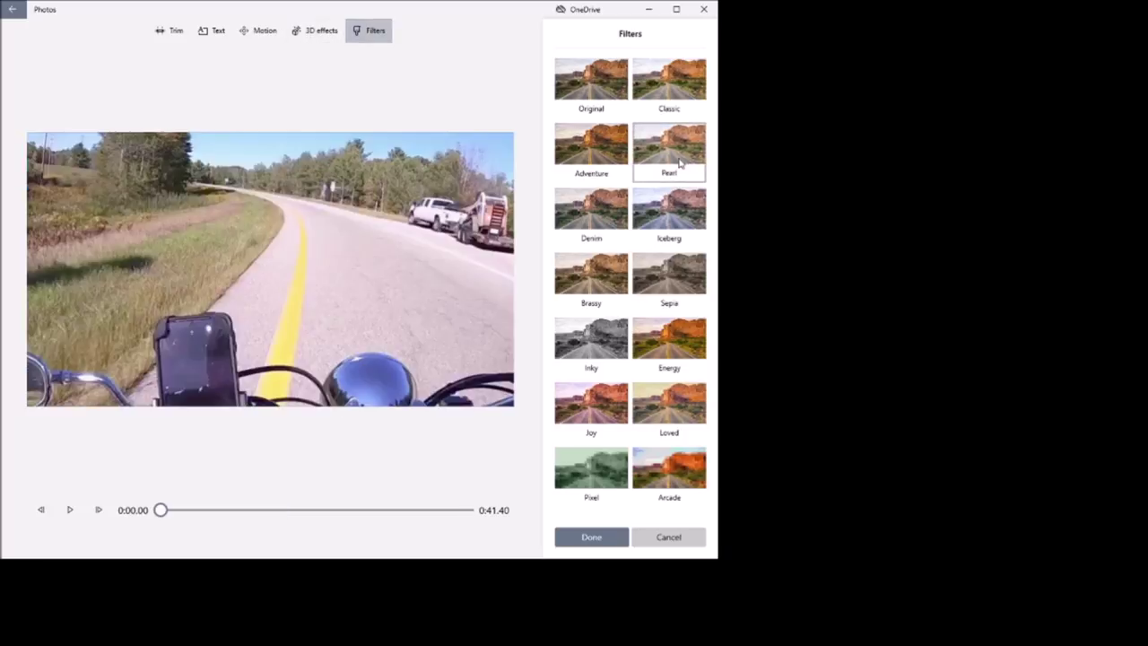
left_click(685, 231)
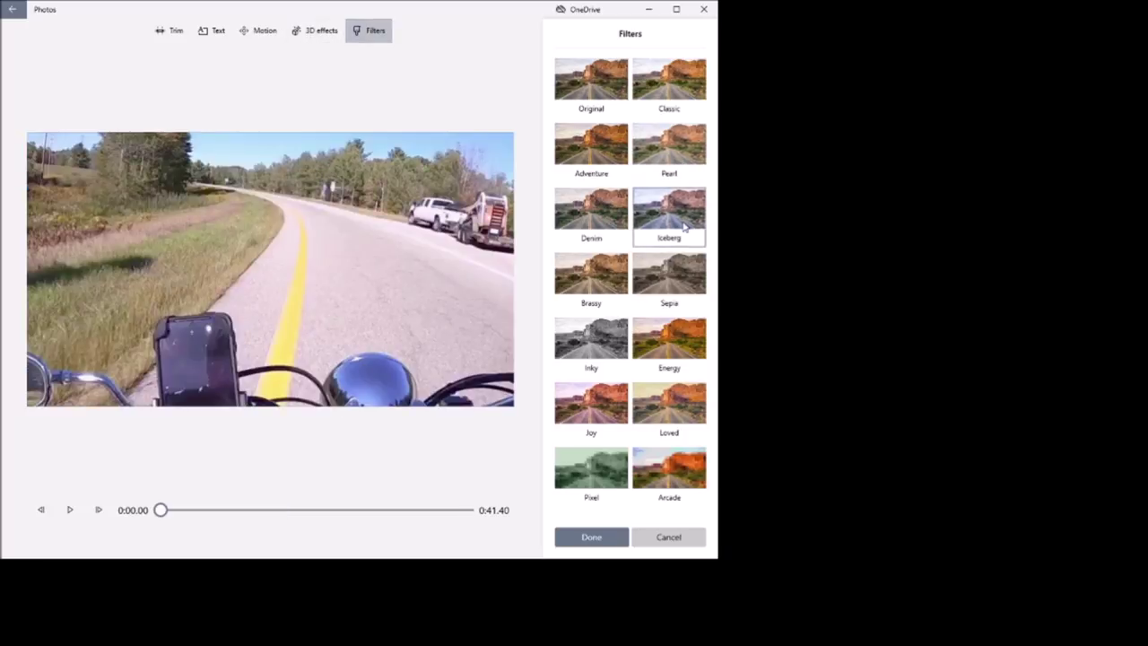
left_click(611, 357)
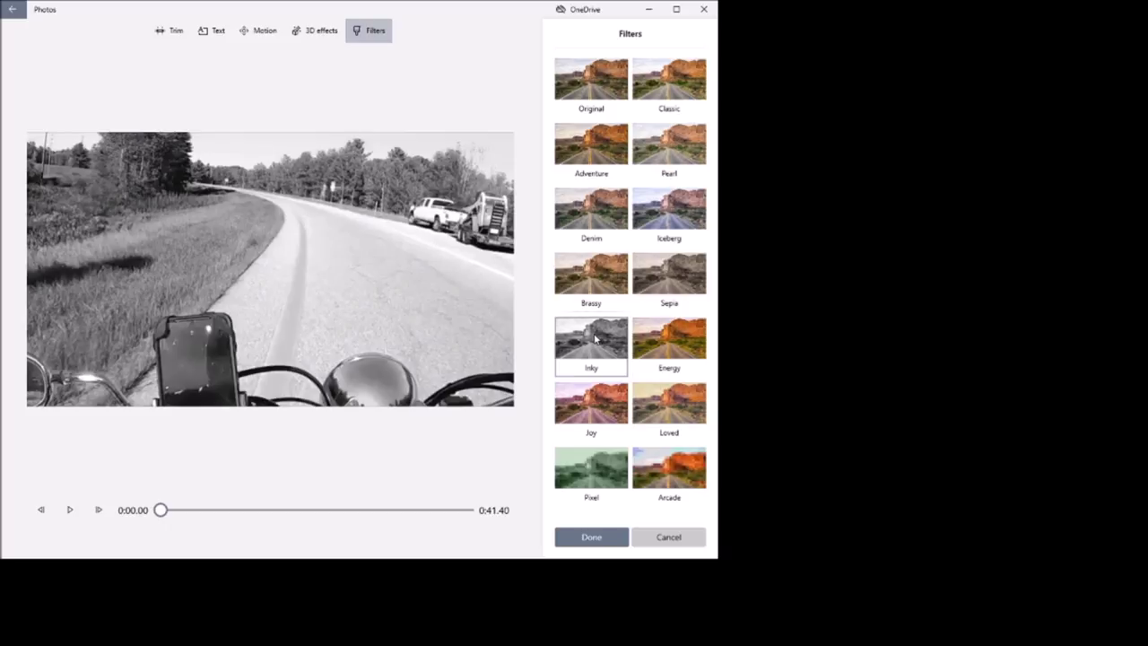
left_click(576, 464)
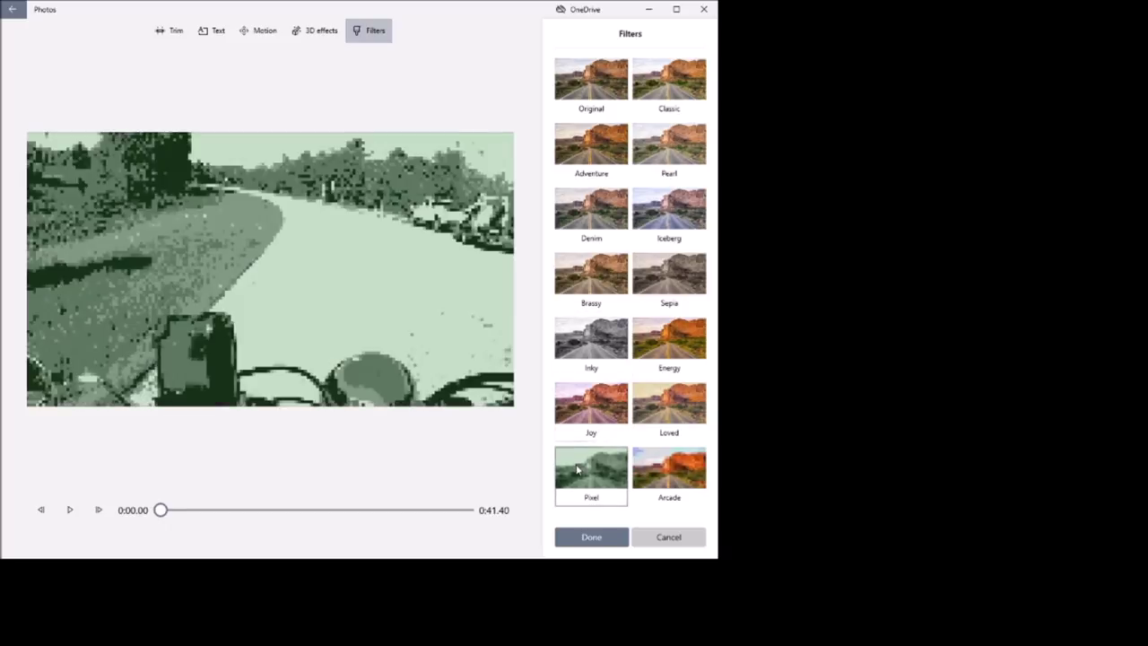
left_click(676, 481)
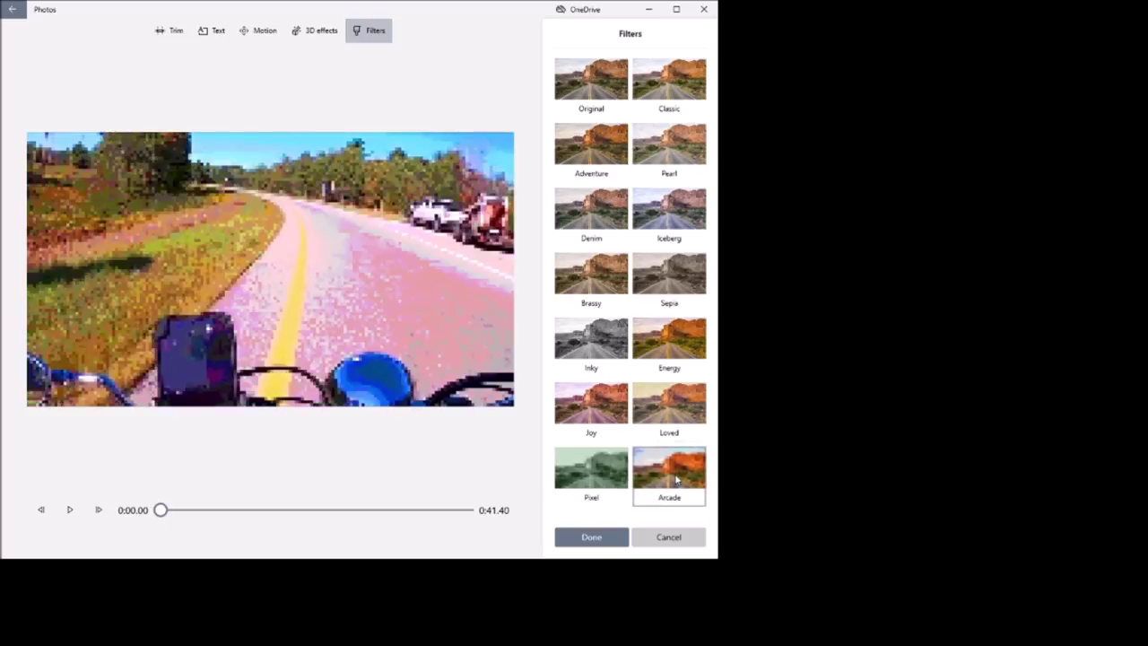
left_click(592, 471)
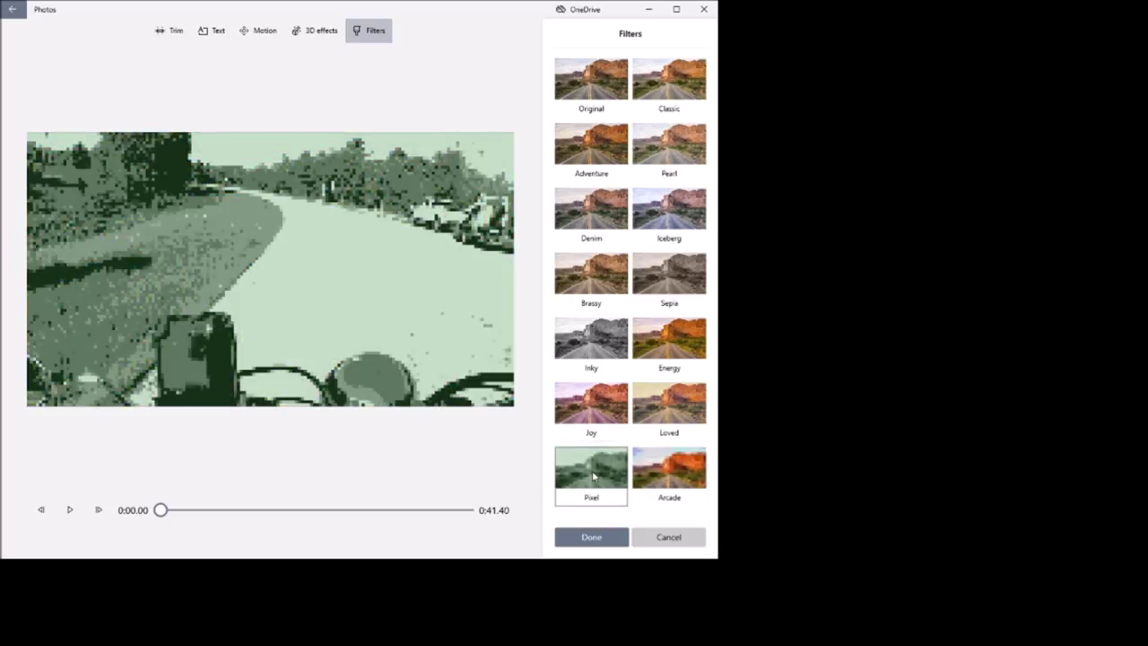
left_click(650, 464)
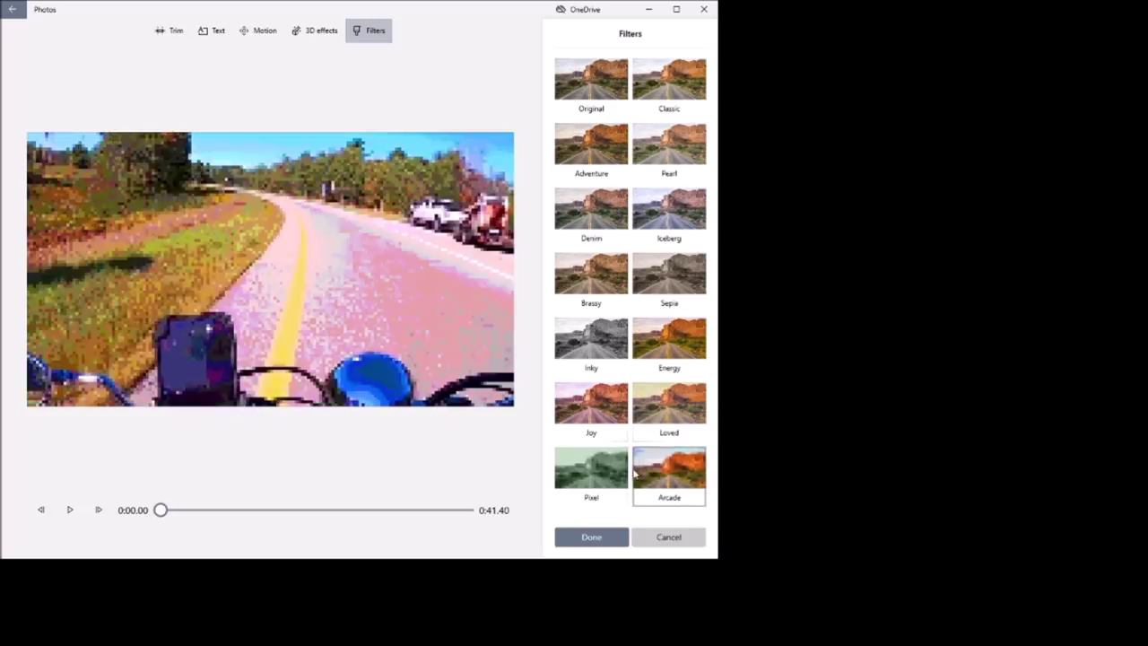
left_click(584, 83)
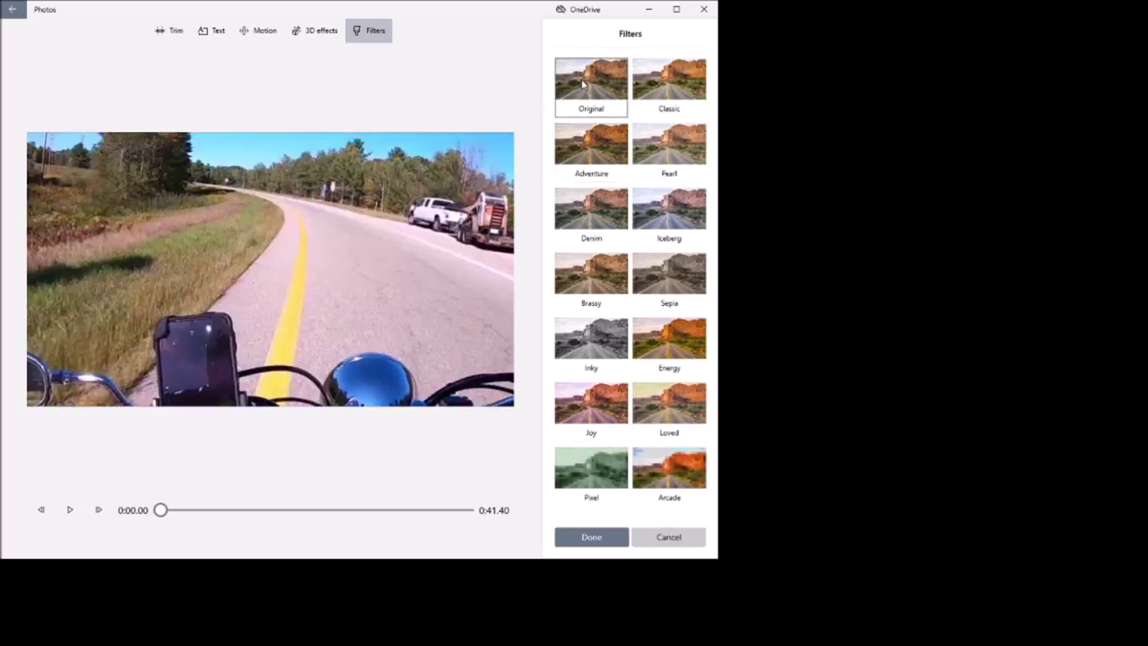
left_click(605, 156)
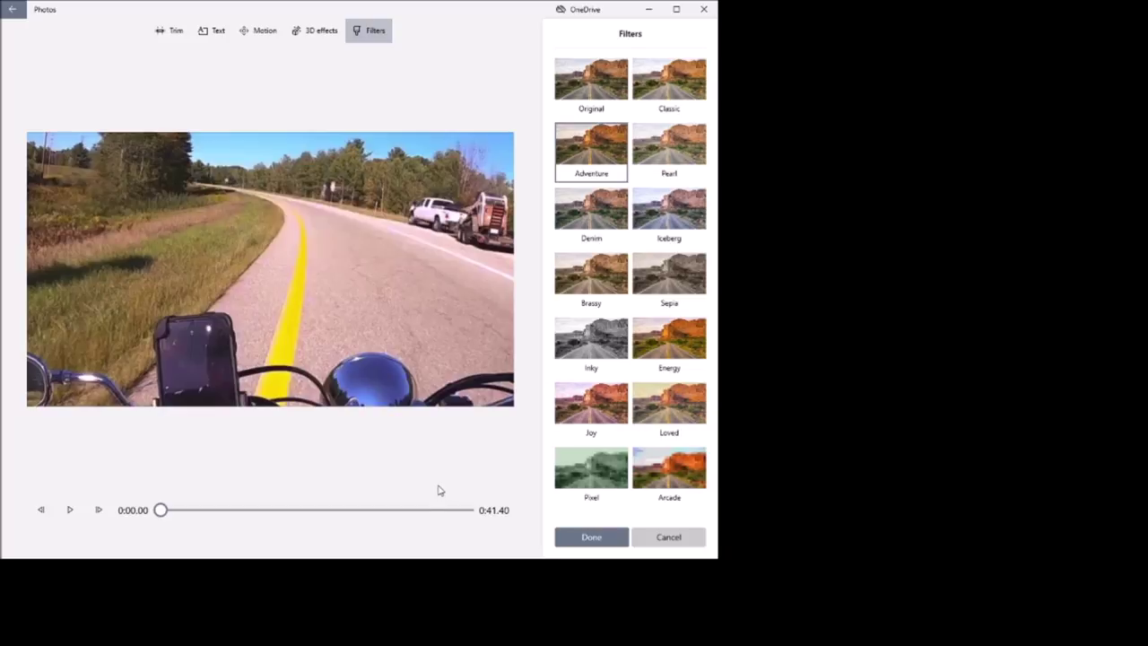
left_click(664, 540)
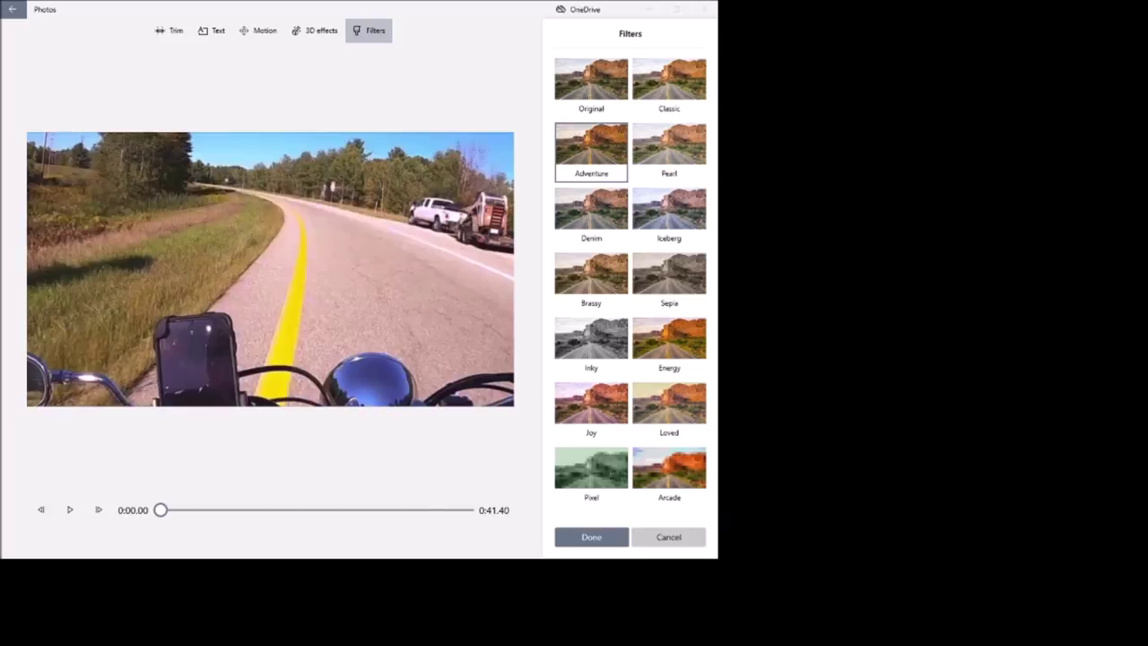